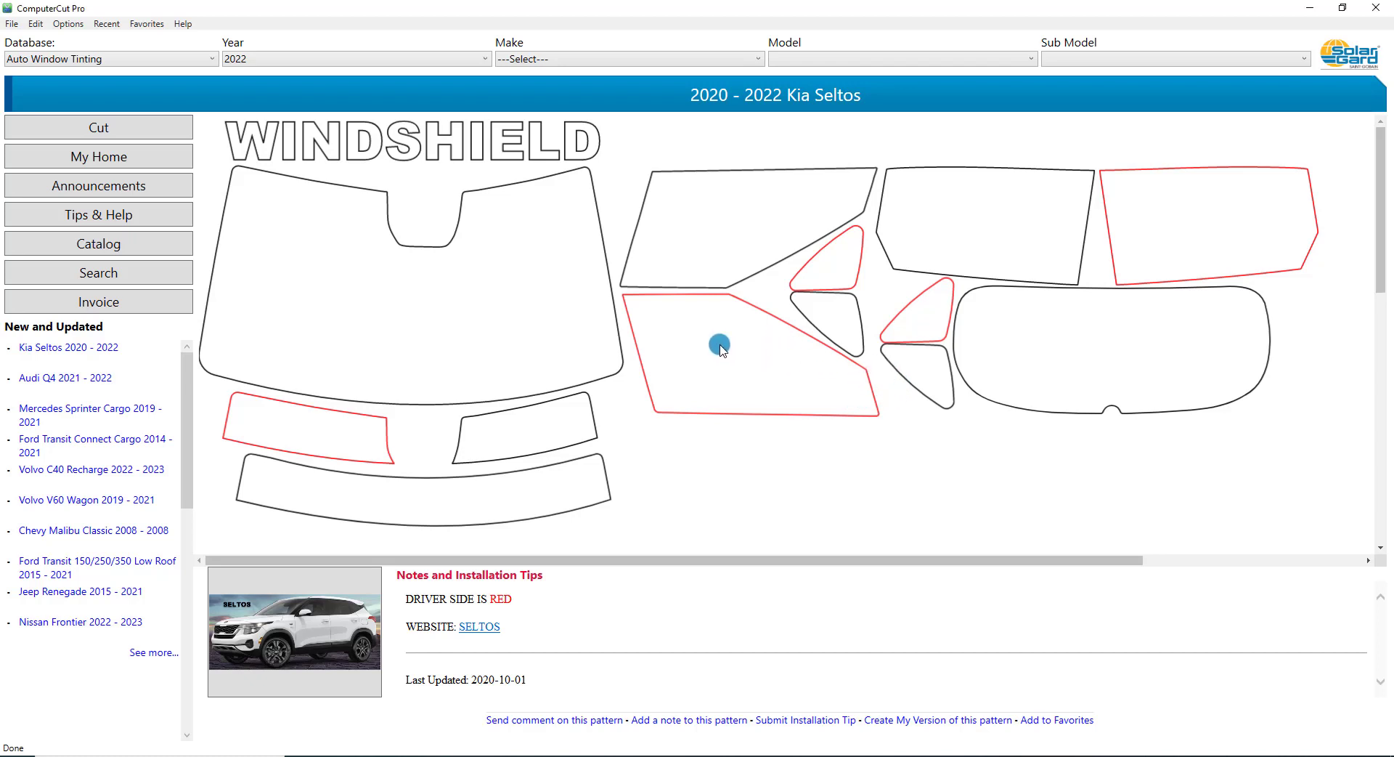
Send the driver-side front door window pattern of the Kia Seltos to the cut layout and move it toward the middle of the film
left_click(720, 346)
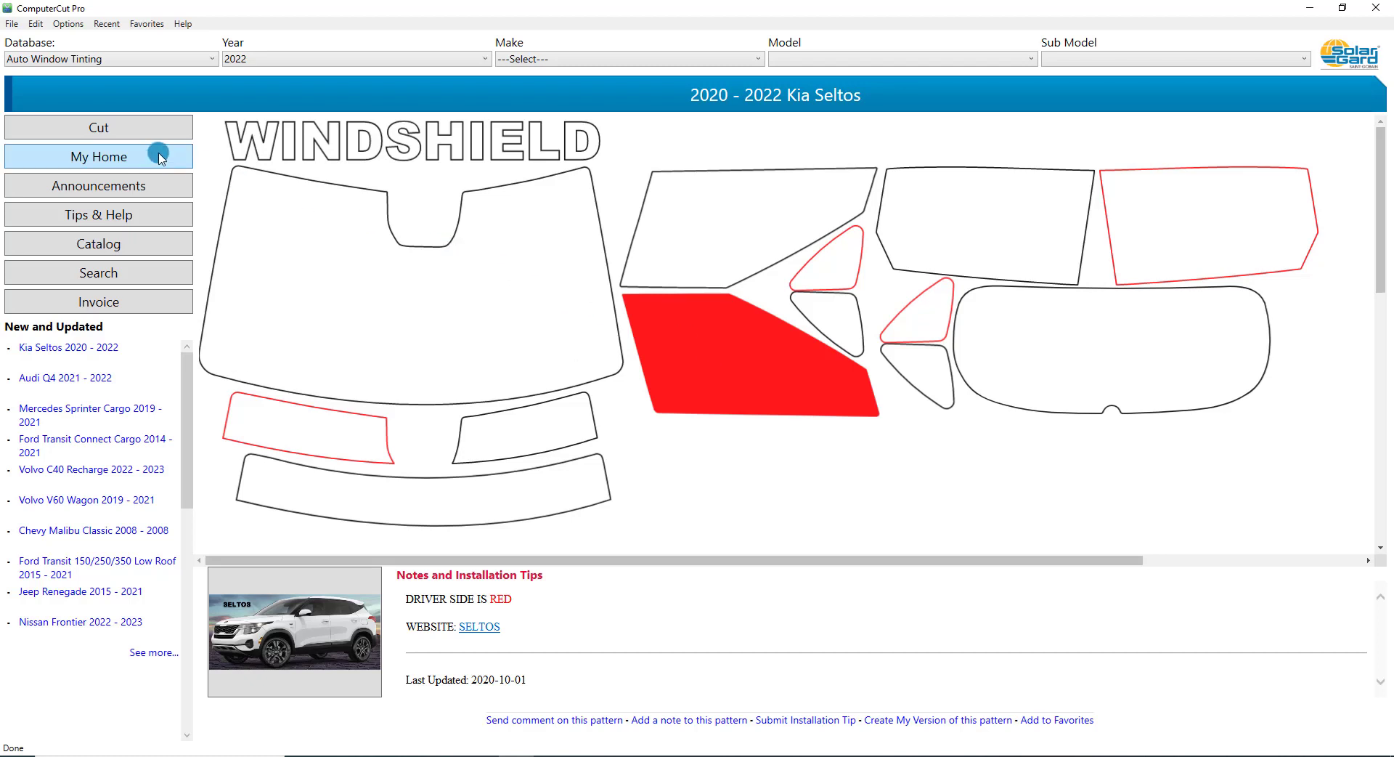
left_click(133, 129)
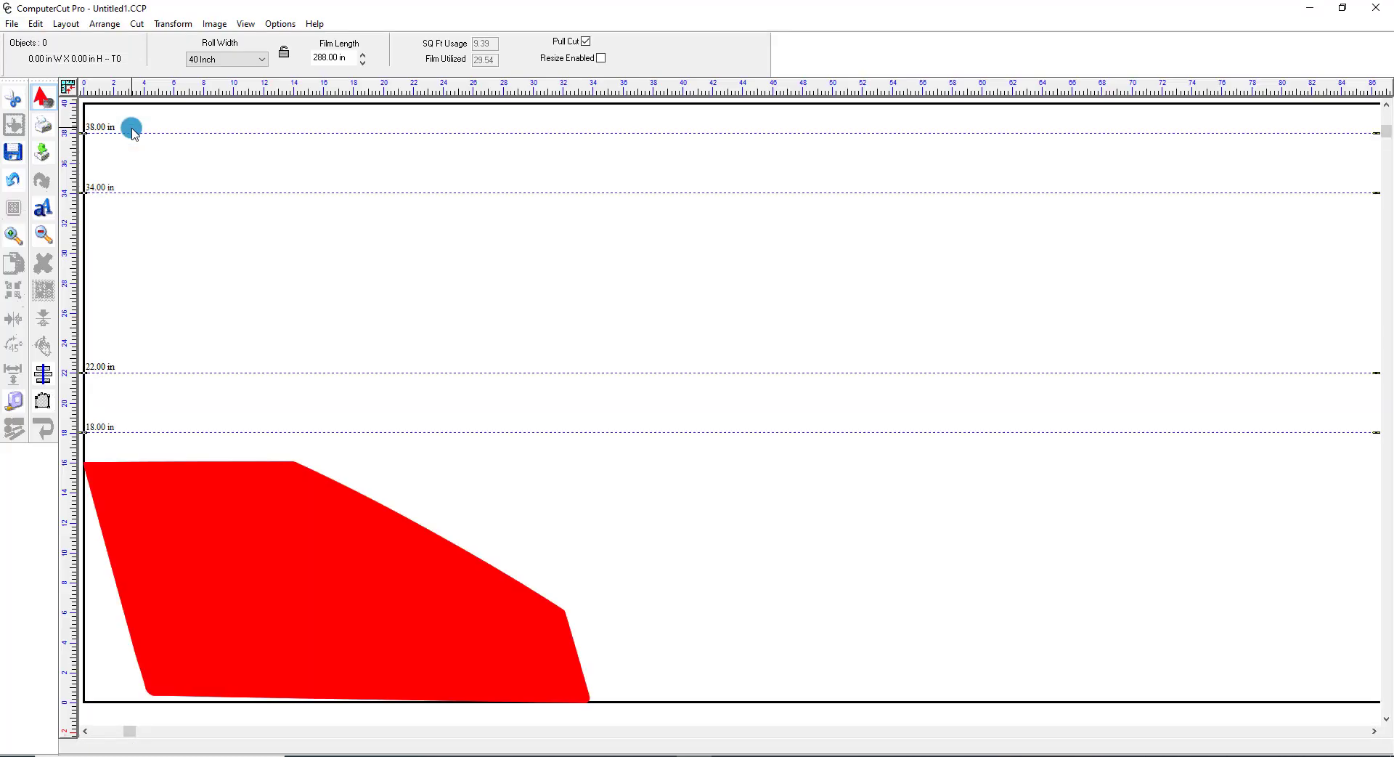
left_click(278, 550)
left_click_drag(278, 551, 364, 452)
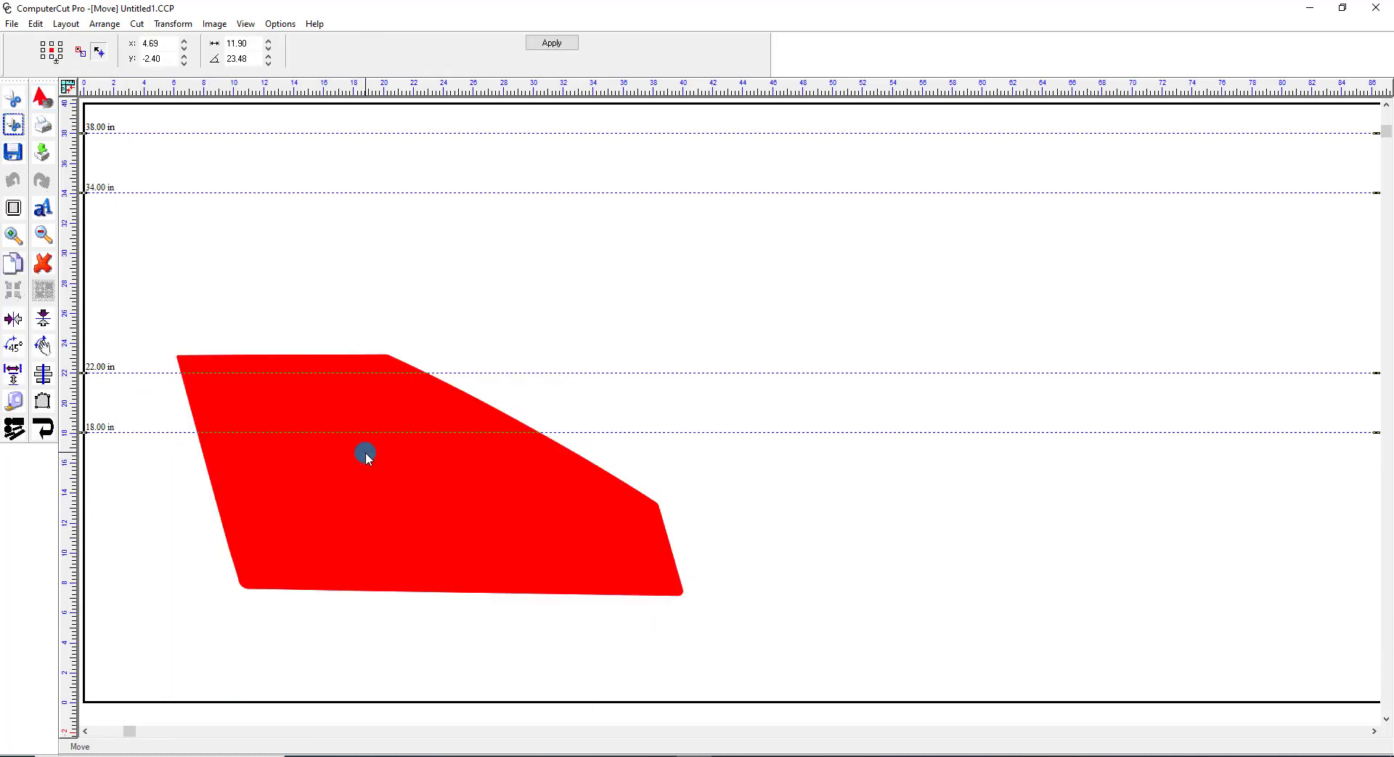
Open the window pattern's outline for path editing and set the toolbar icon size to Large
left_click(45, 405)
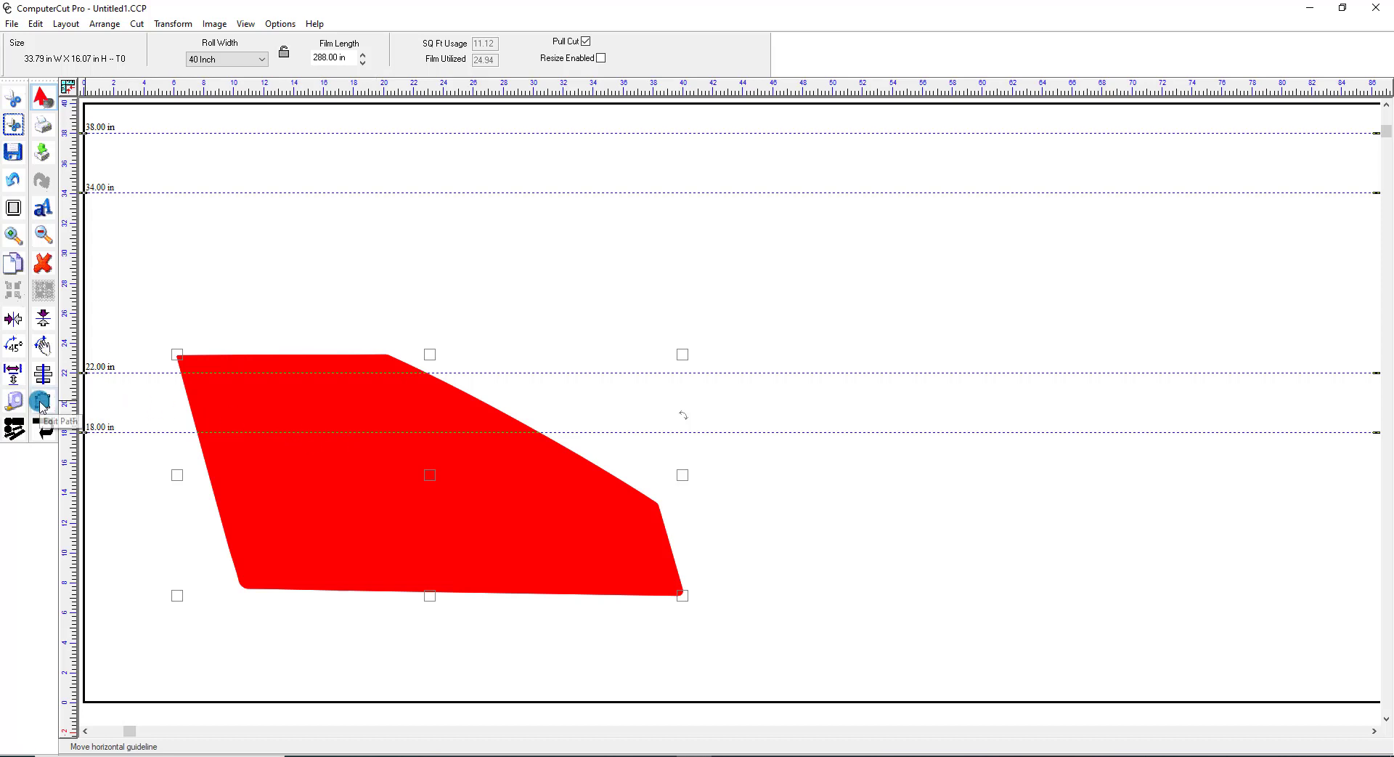
left_click(365, 413)
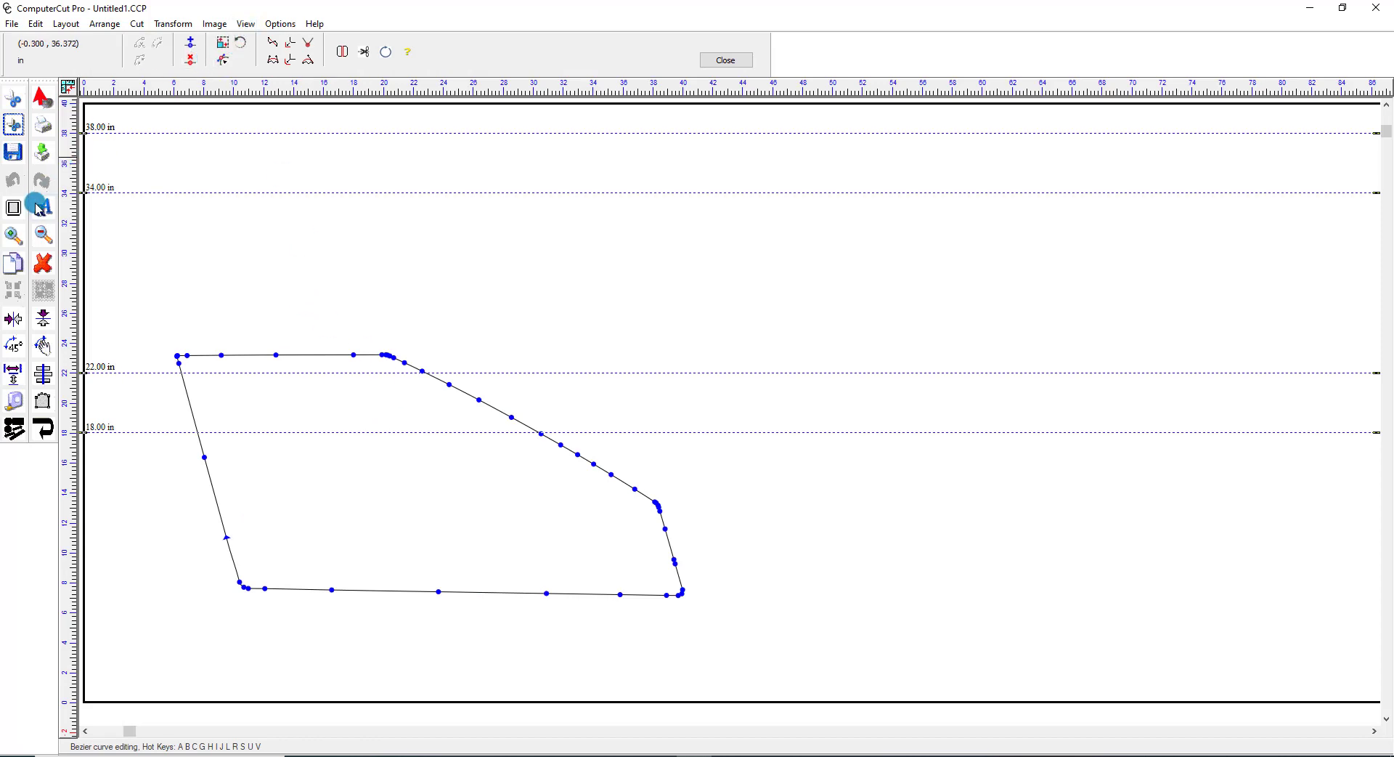
left_click(246, 24)
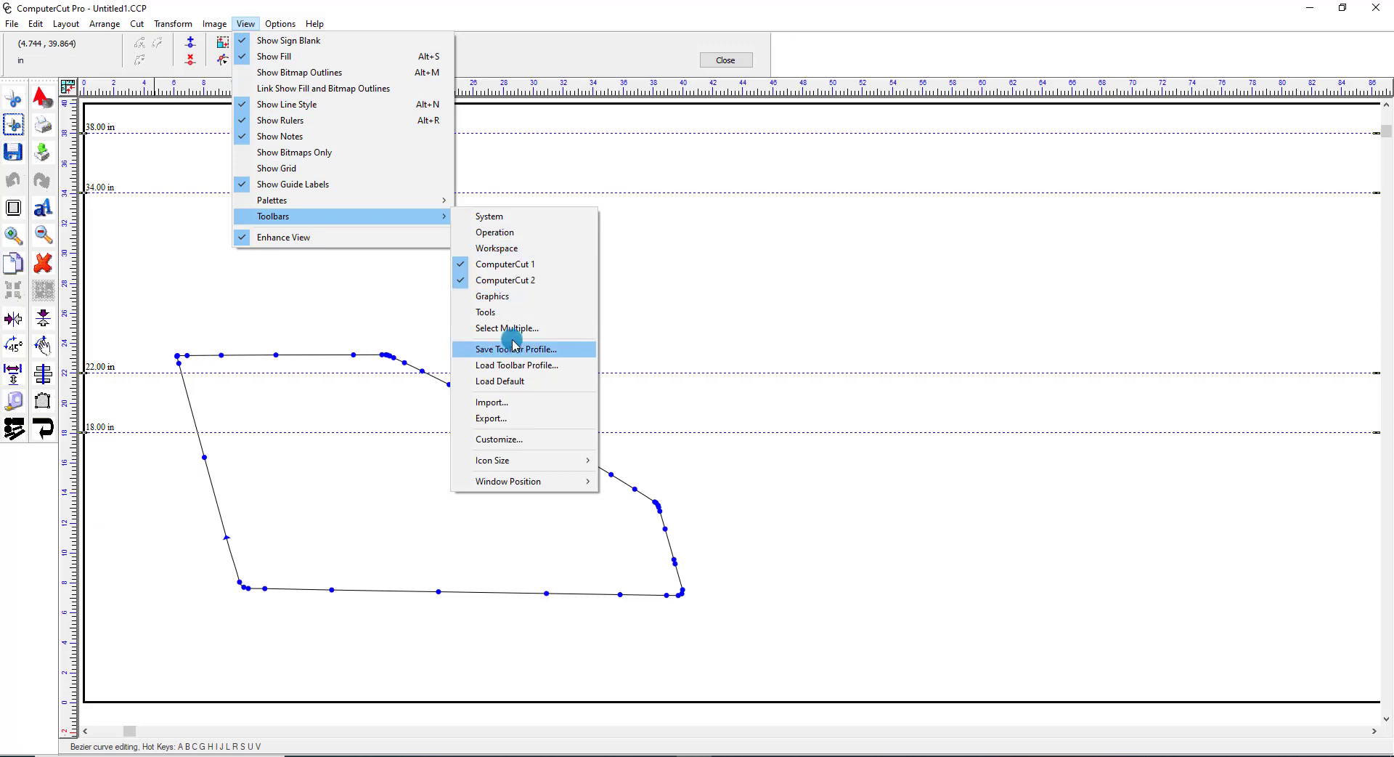
left_click(528, 465)
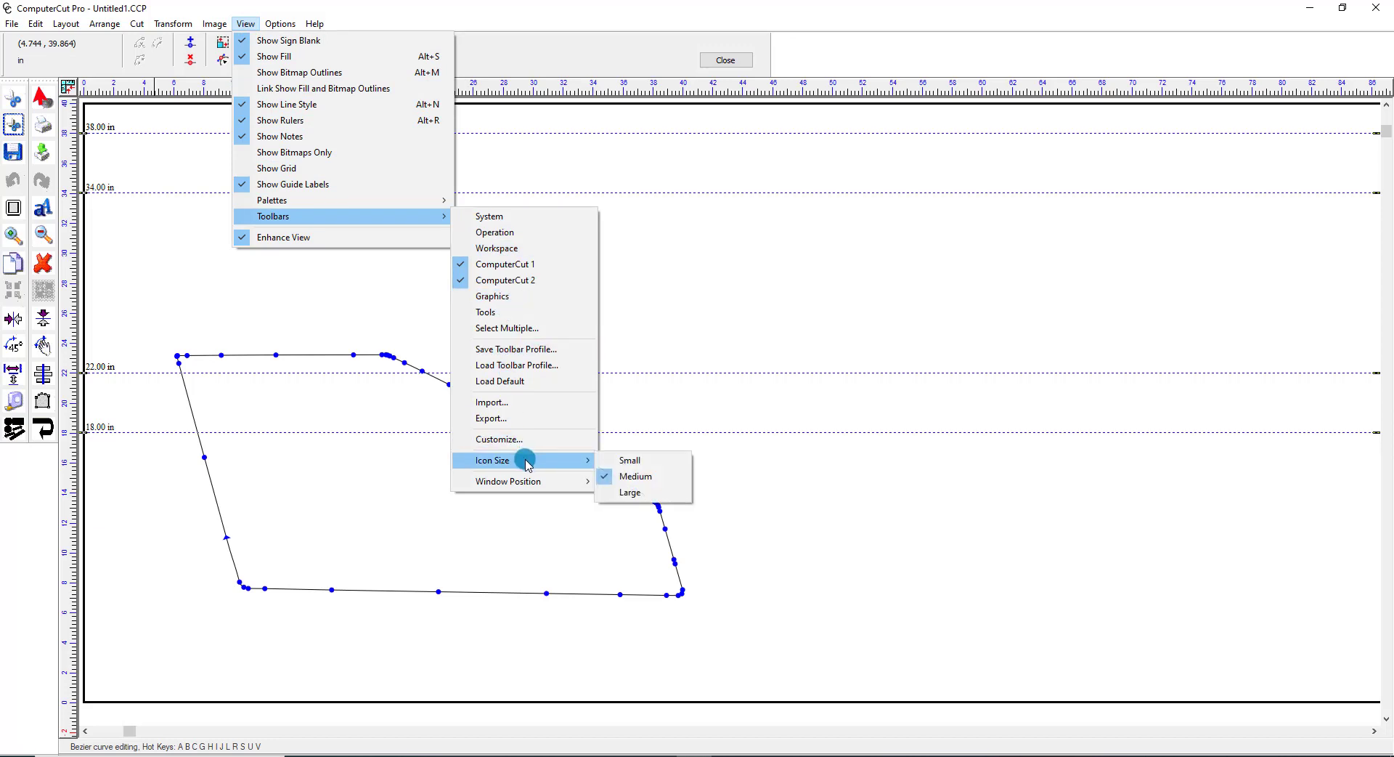
left_click(631, 492)
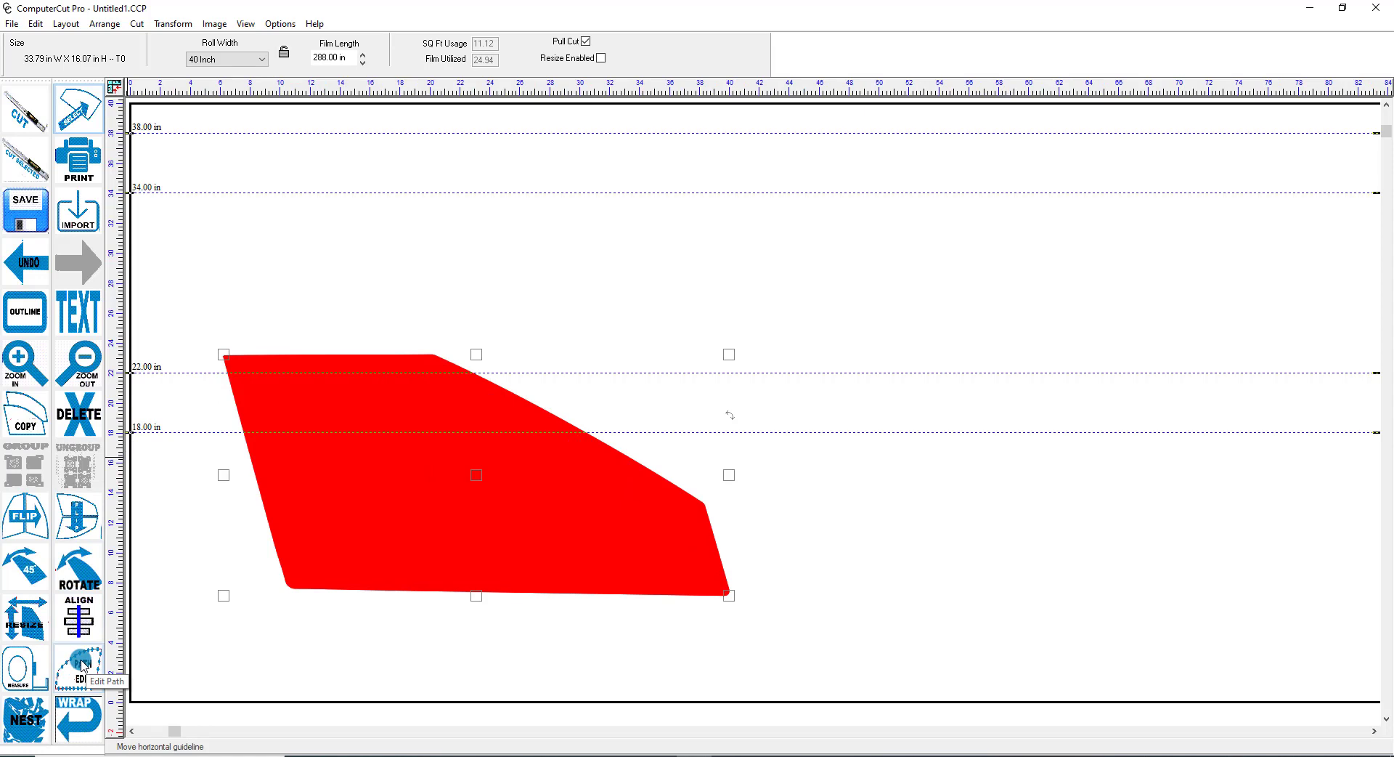
Restore the toolbar icon size to Medium
left_click(247, 24)
mouse_move(296, 216)
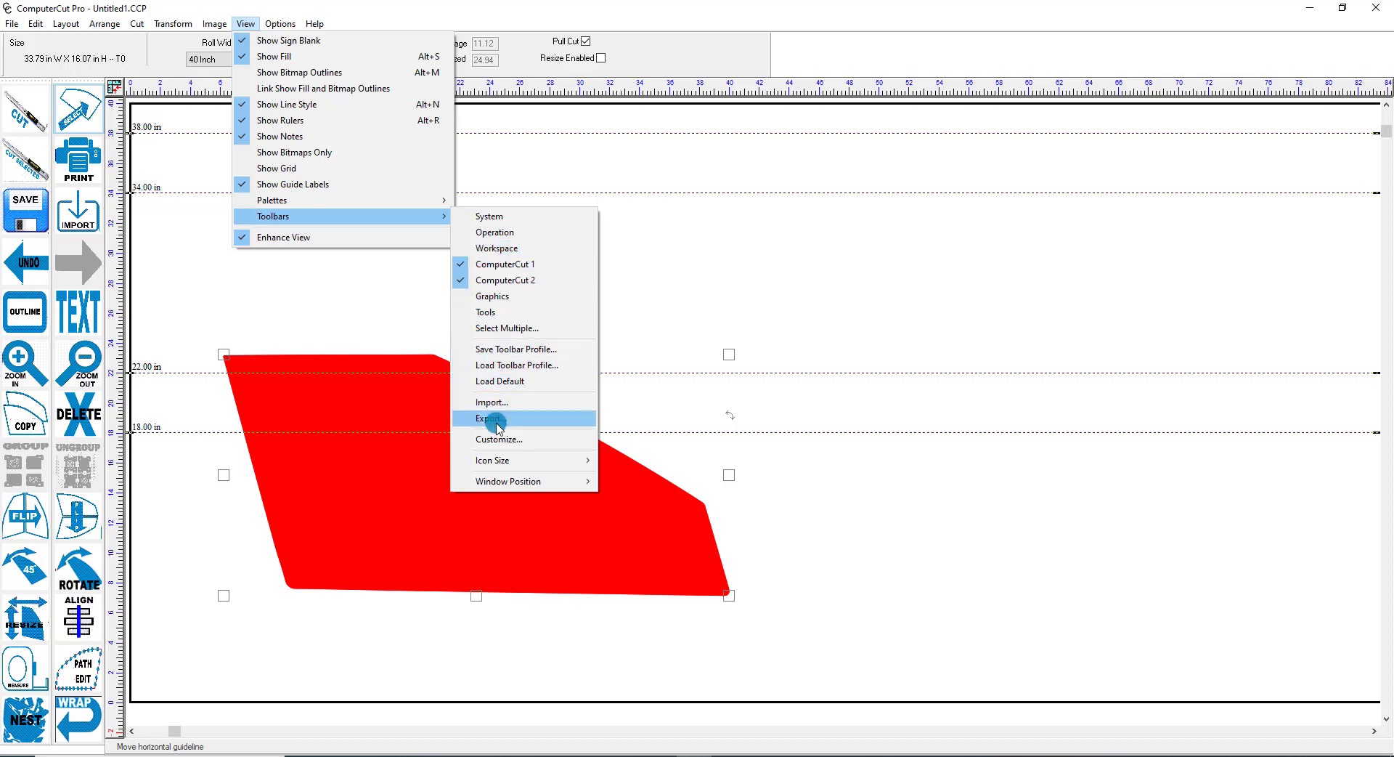
mouse_move(506, 460)
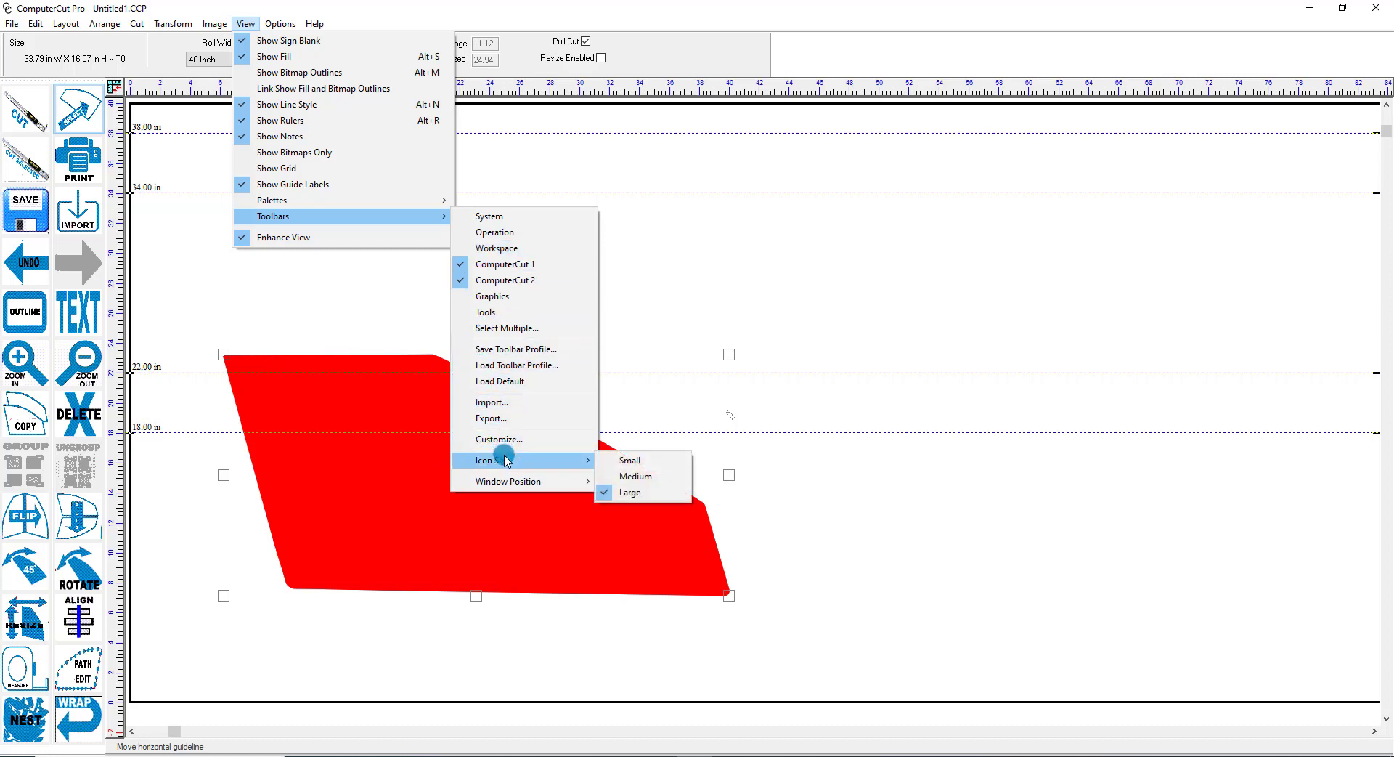
left_click(620, 478)
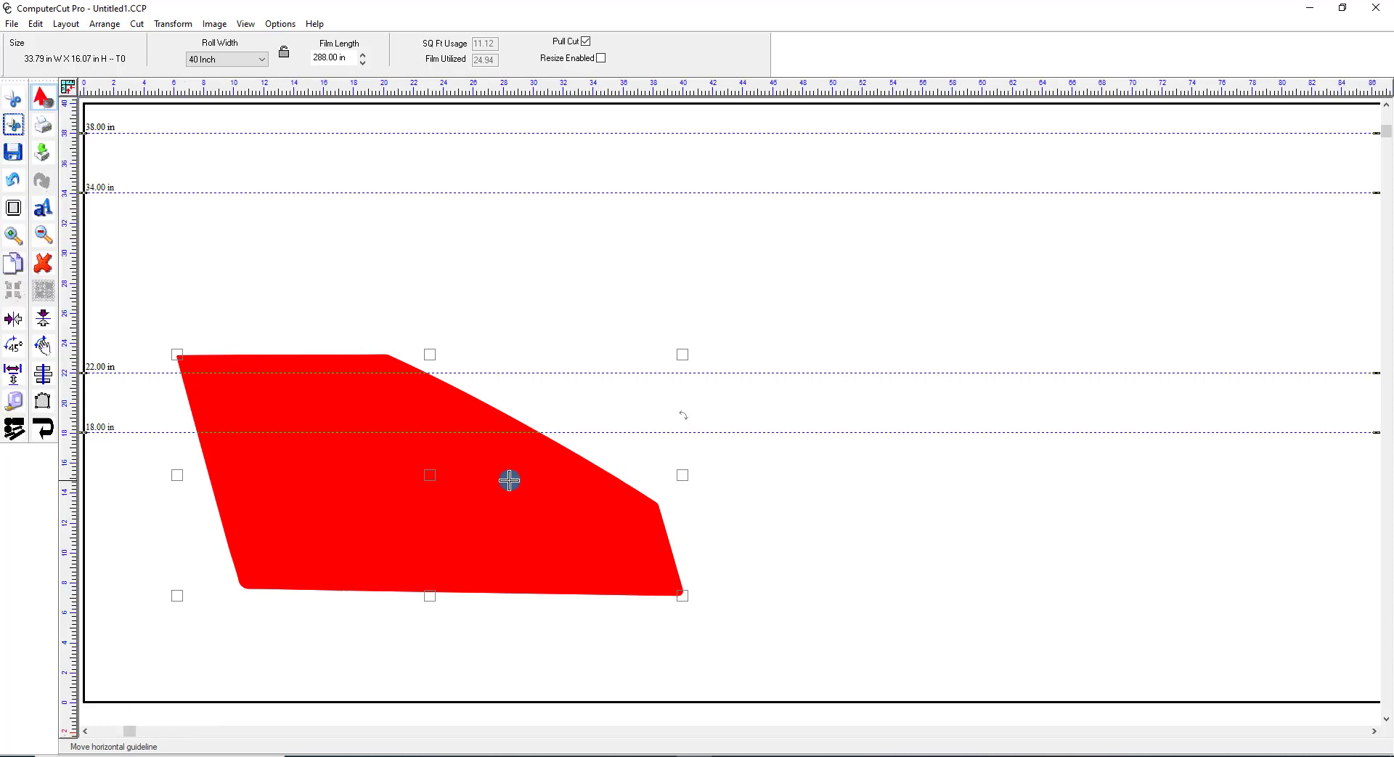
Edit the pattern's path and select all nodes along its bottom edge, including both rounded bottom corners
double_click(387, 405)
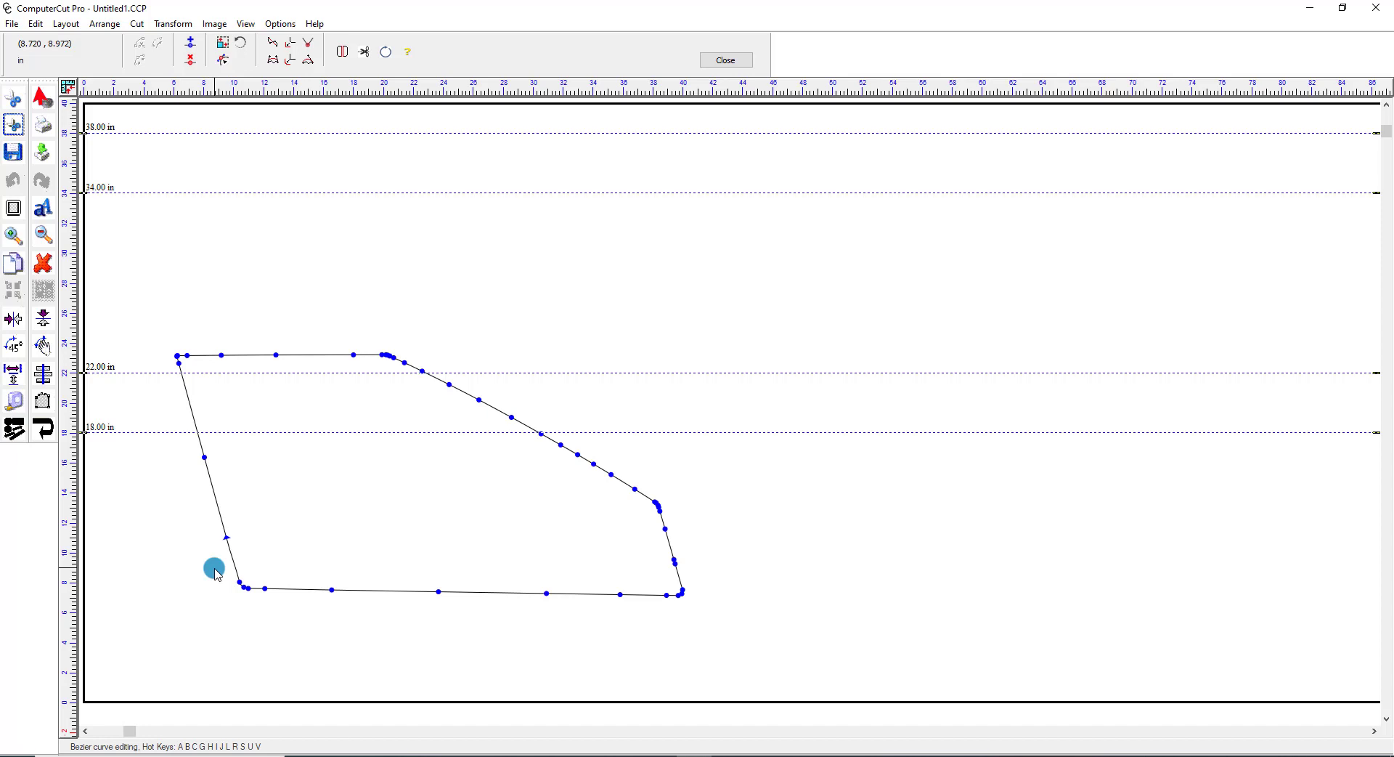
left_click(13, 235)
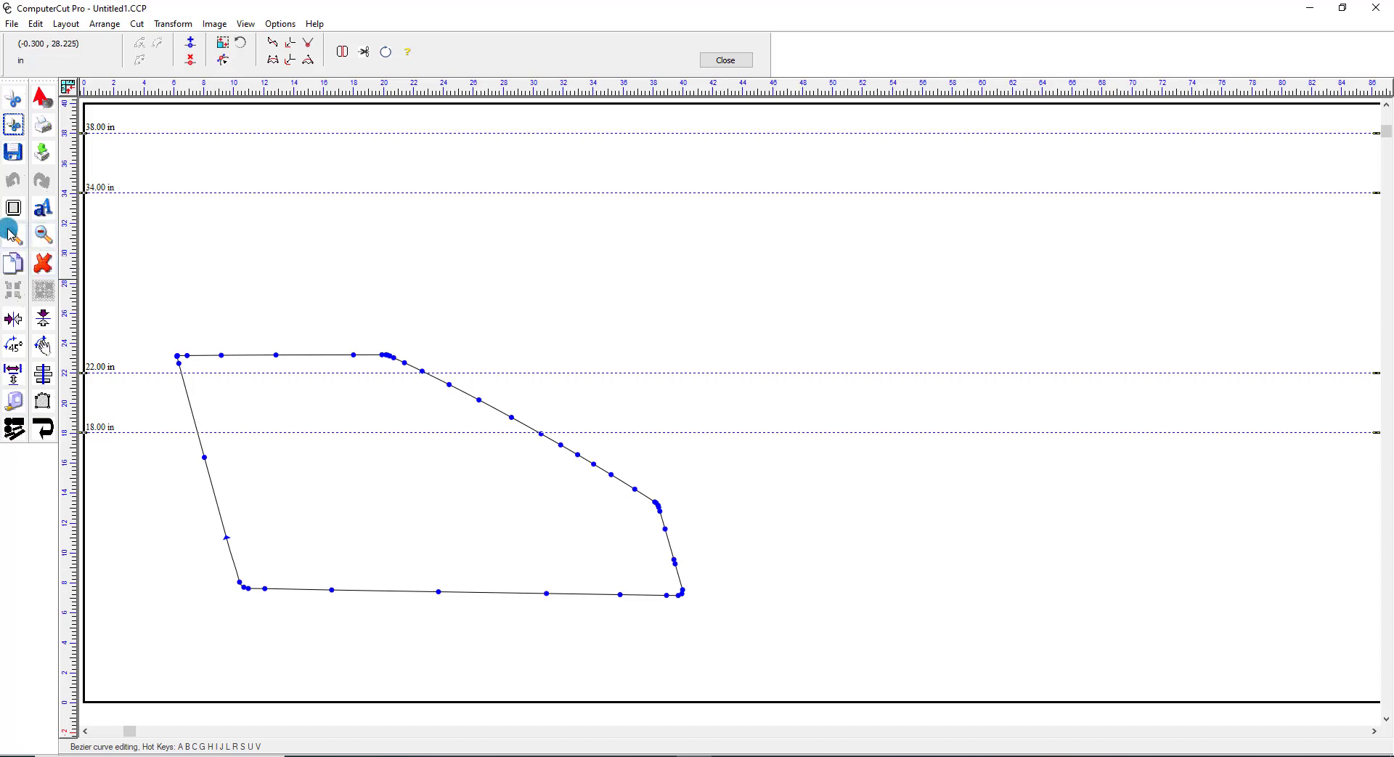
left_click_drag(212, 561, 706, 631)
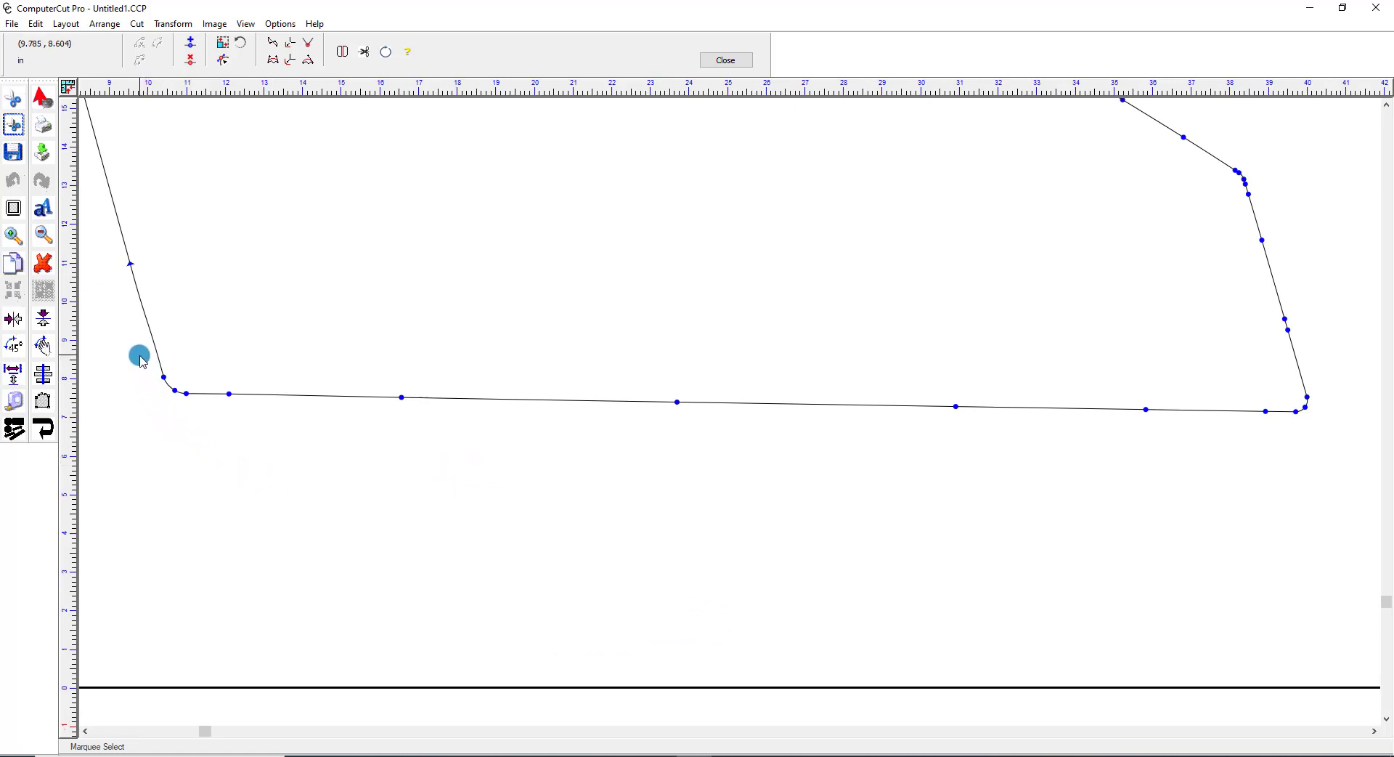
left_click_drag(140, 355, 800, 477)
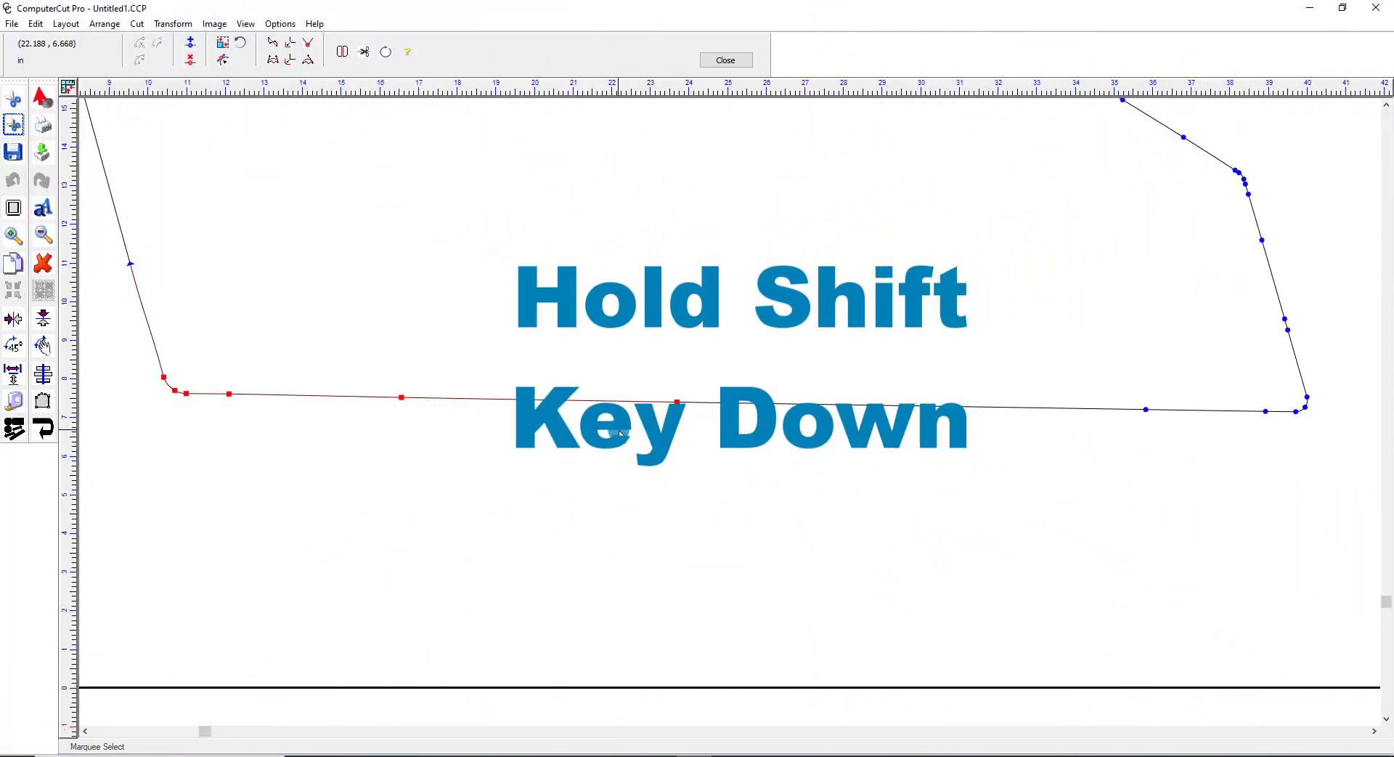
left_click(954, 377, "shift")
left_click_drag(930, 345, 1323, 474)
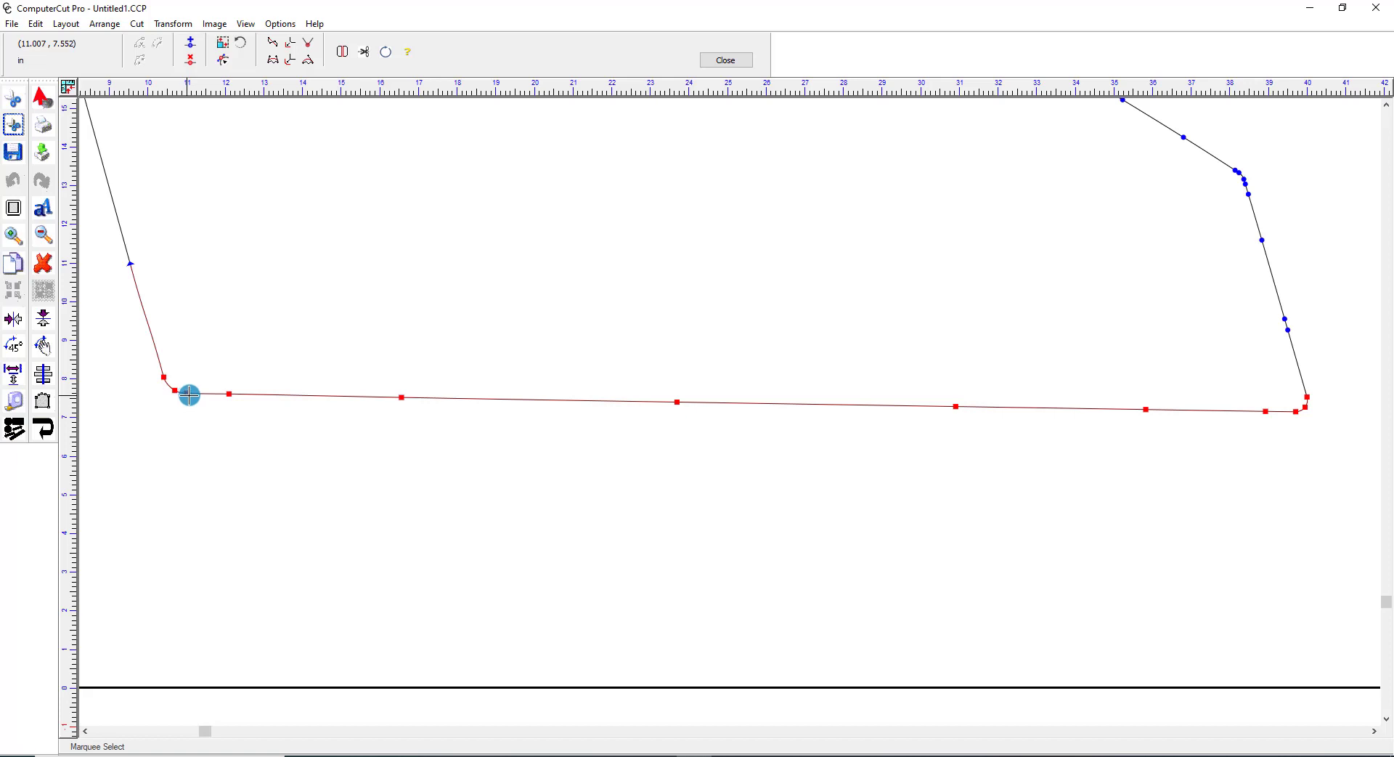
Zero the rulers on the bottom-left corner node and raise the selected bottom-edge nodes about 0.25 in, following the slanted side edge
left_click(16, 241)
left_click_drag(126, 314, 431, 446)
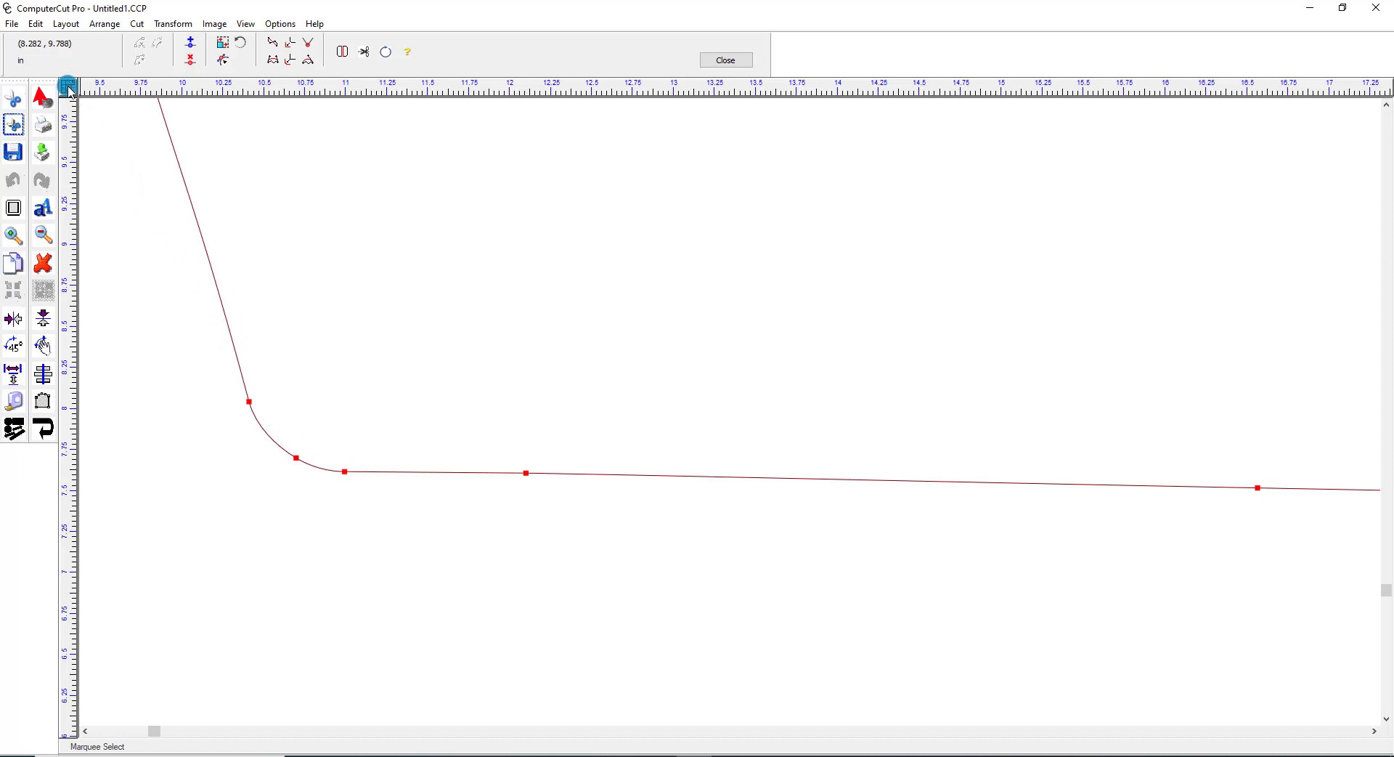
left_click_drag(69, 87, 346, 471)
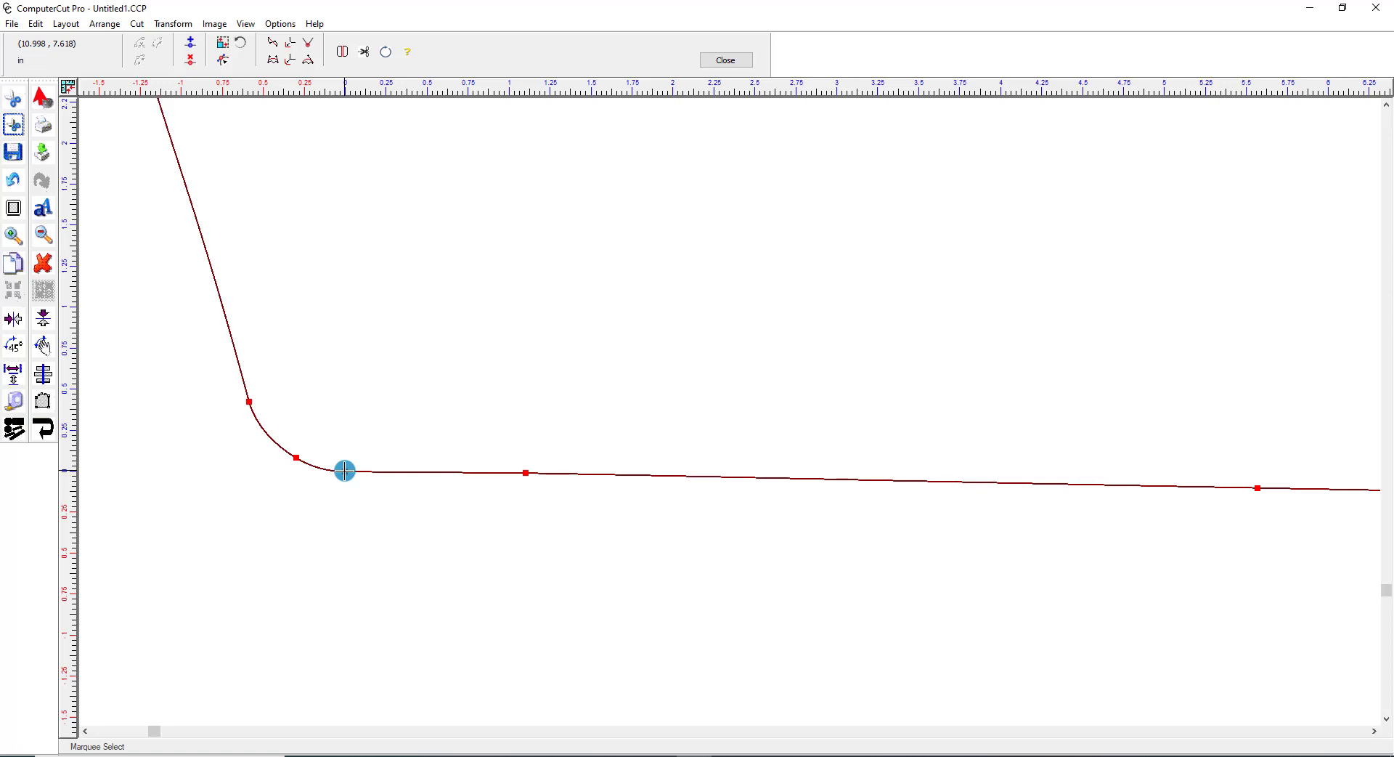
left_click_drag(345, 472, 304, 435)
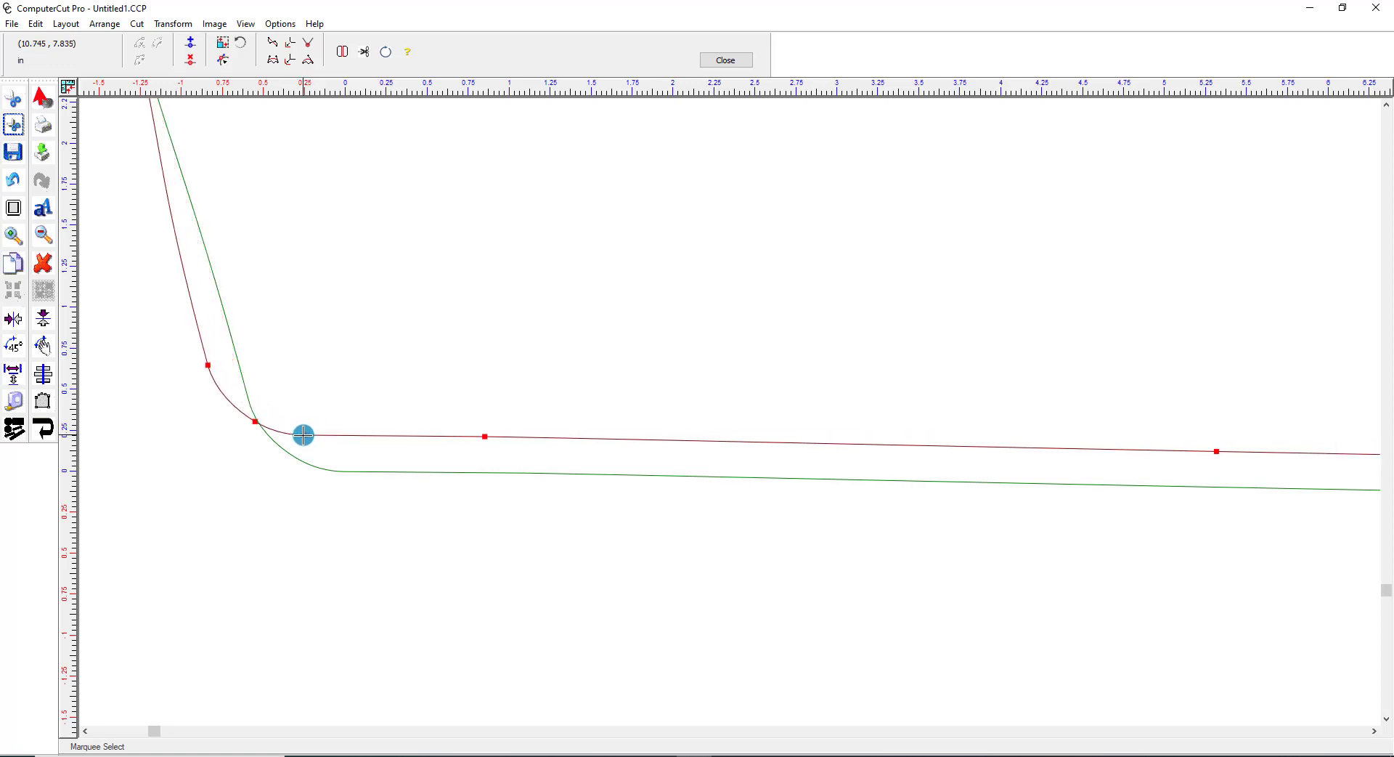
left_click_drag(304, 435, 332, 431)
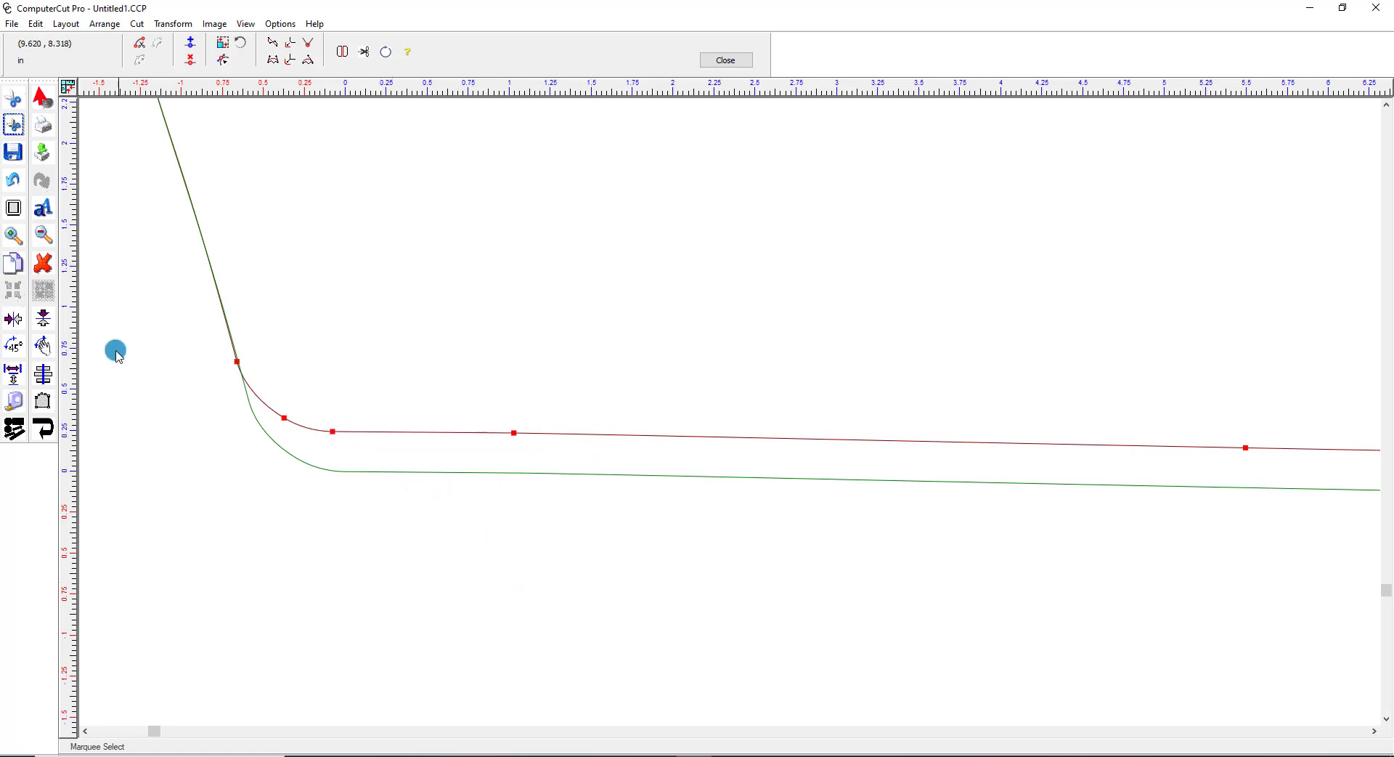
Inspect the raised edge at the pattern's bottom-right corner, finish path editing and return to the full film view
left_click(44, 237)
left_click(43, 237)
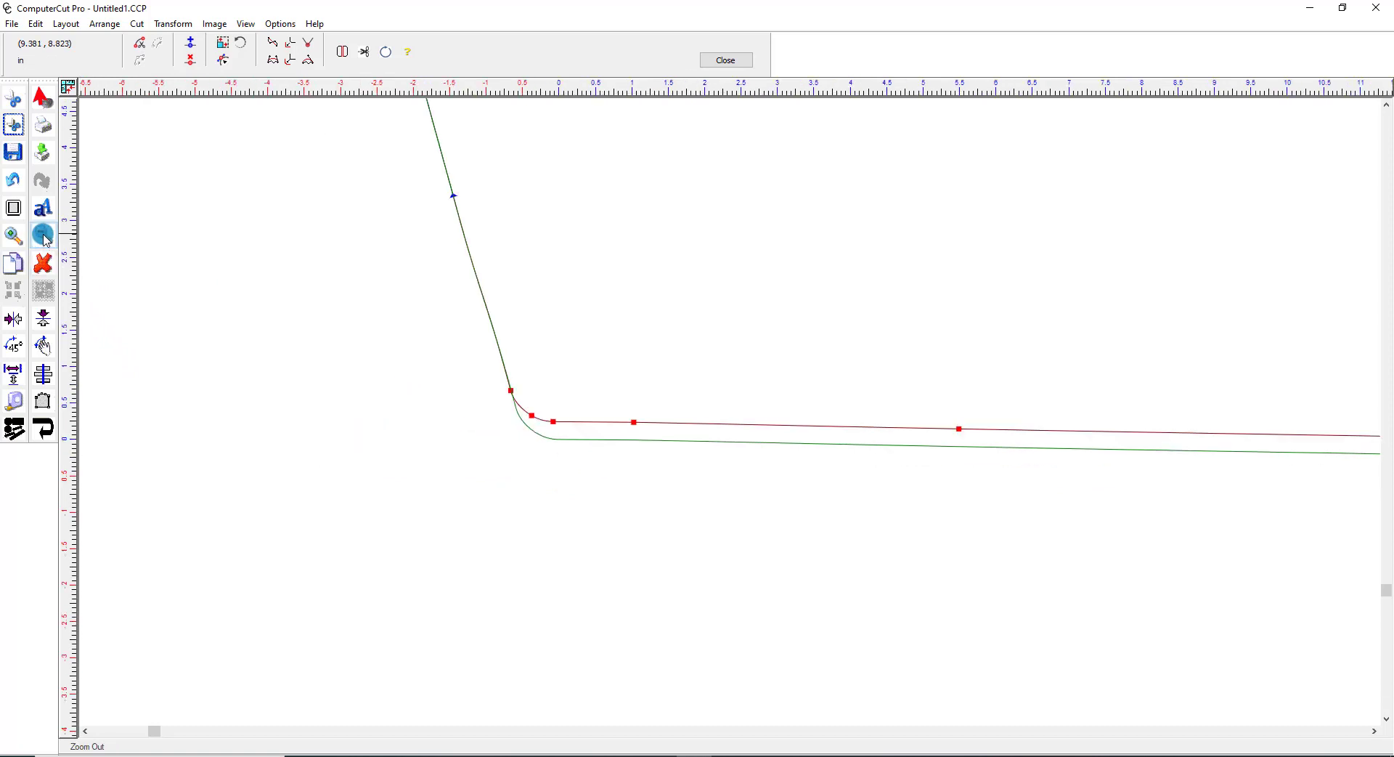
left_click(44, 236)
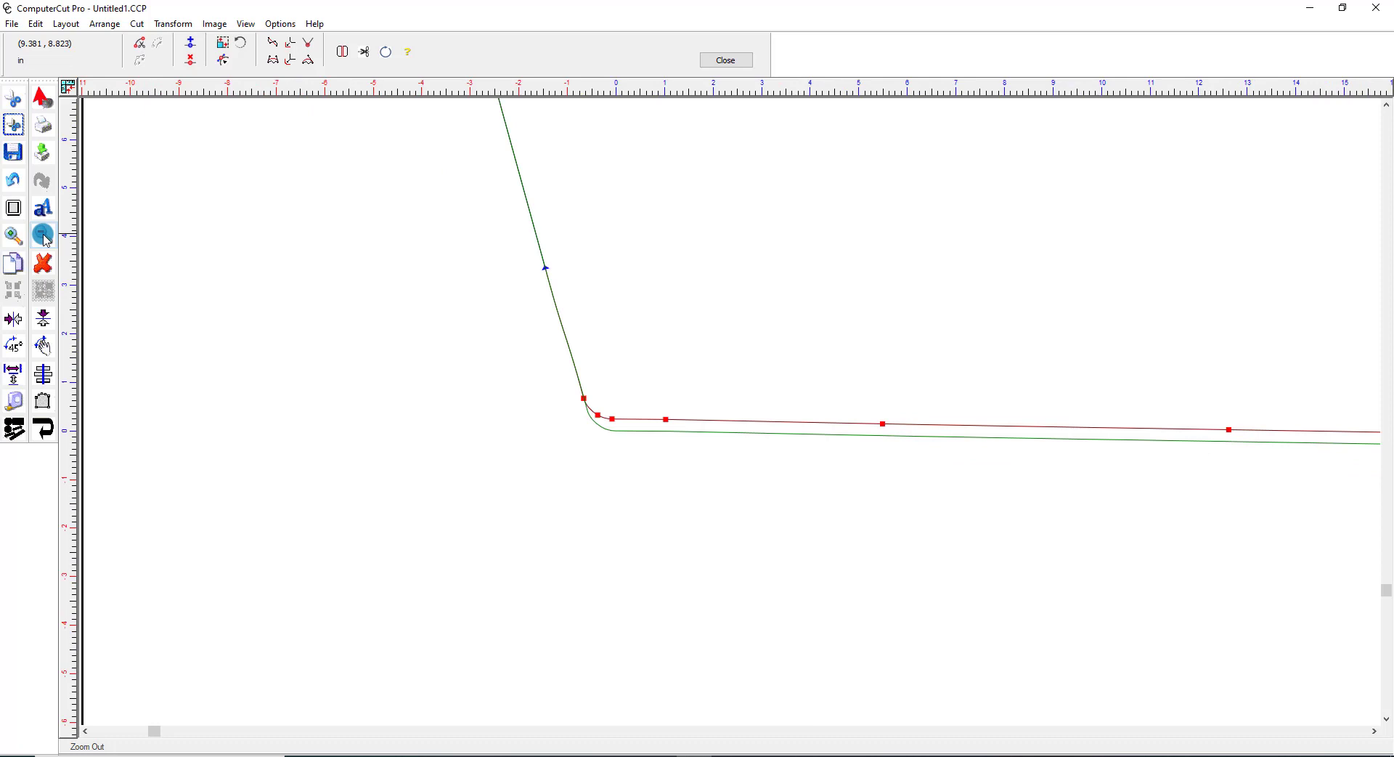
left_click(43, 237)
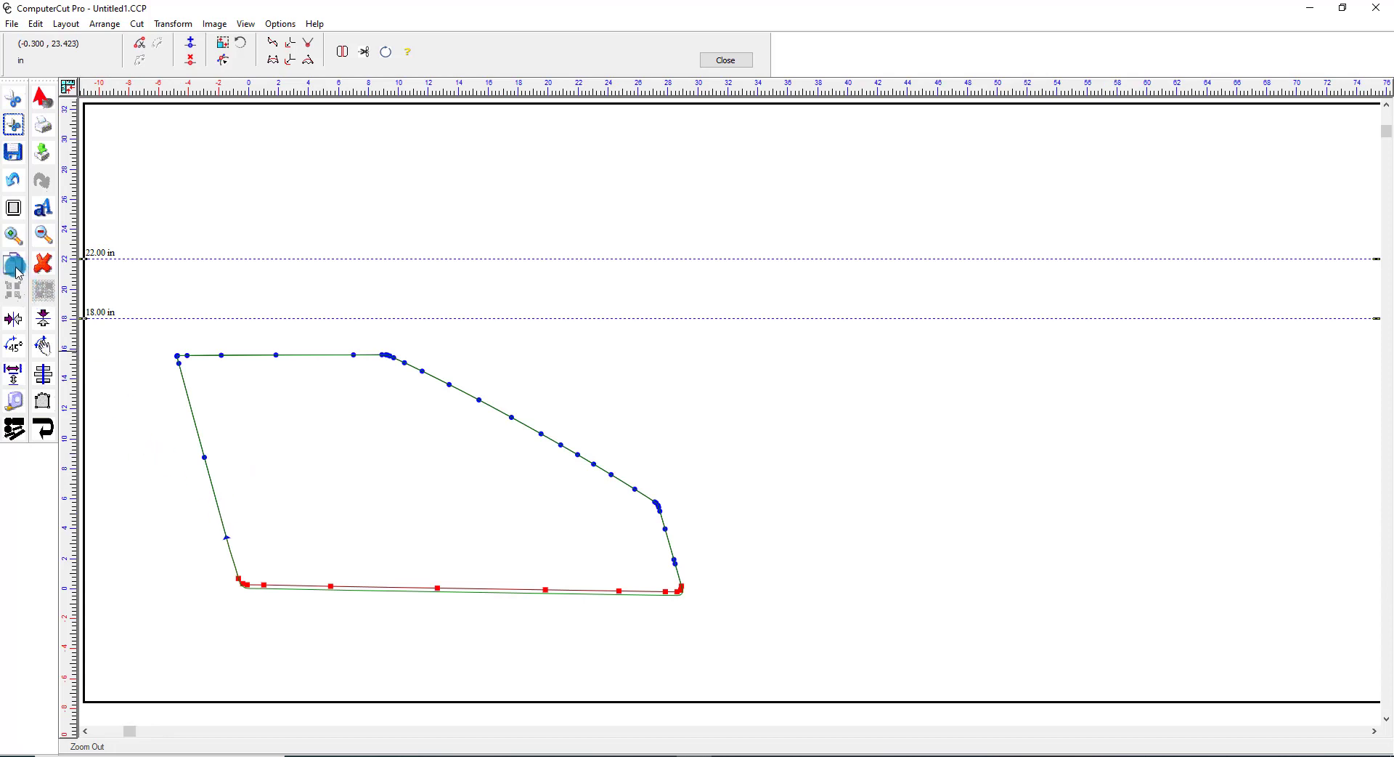
left_click(12, 236)
left_click_drag(623, 550, 710, 612)
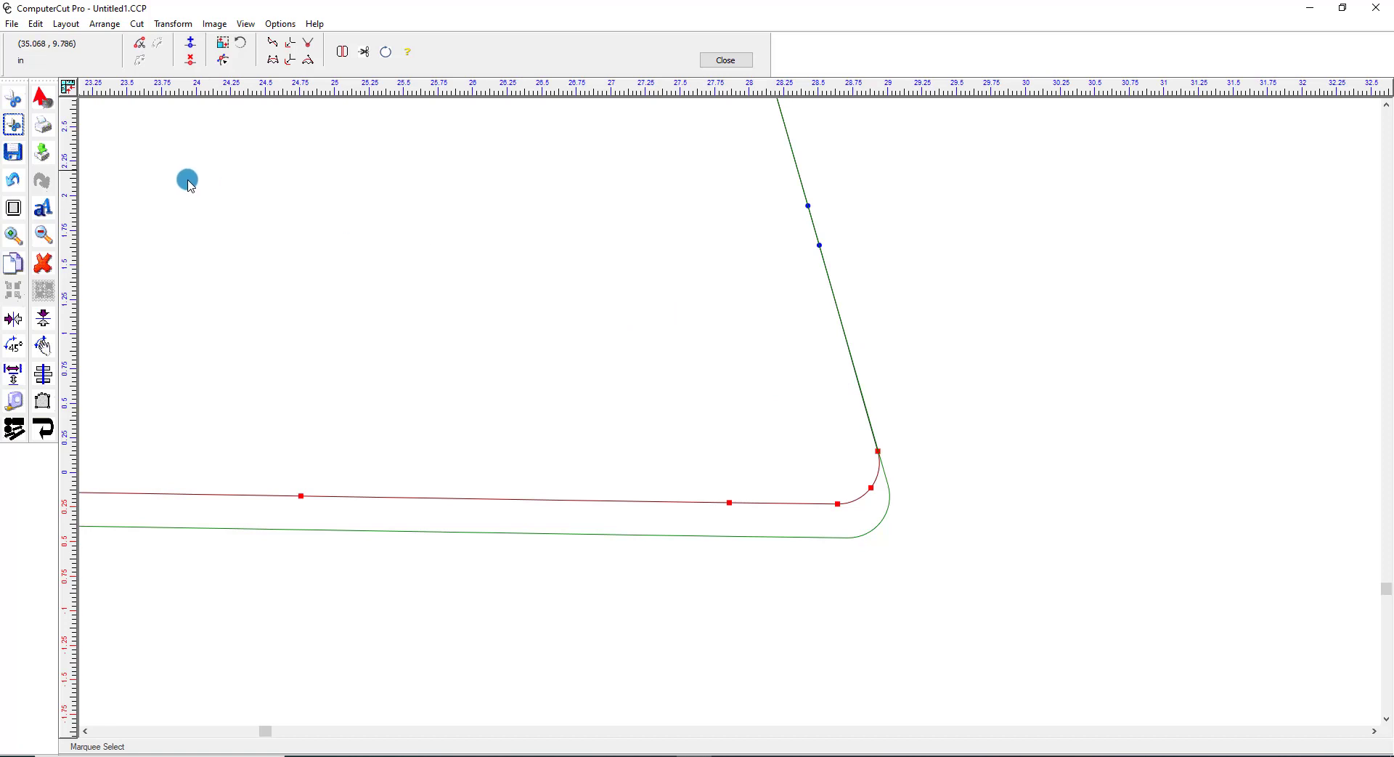
left_click(47, 103)
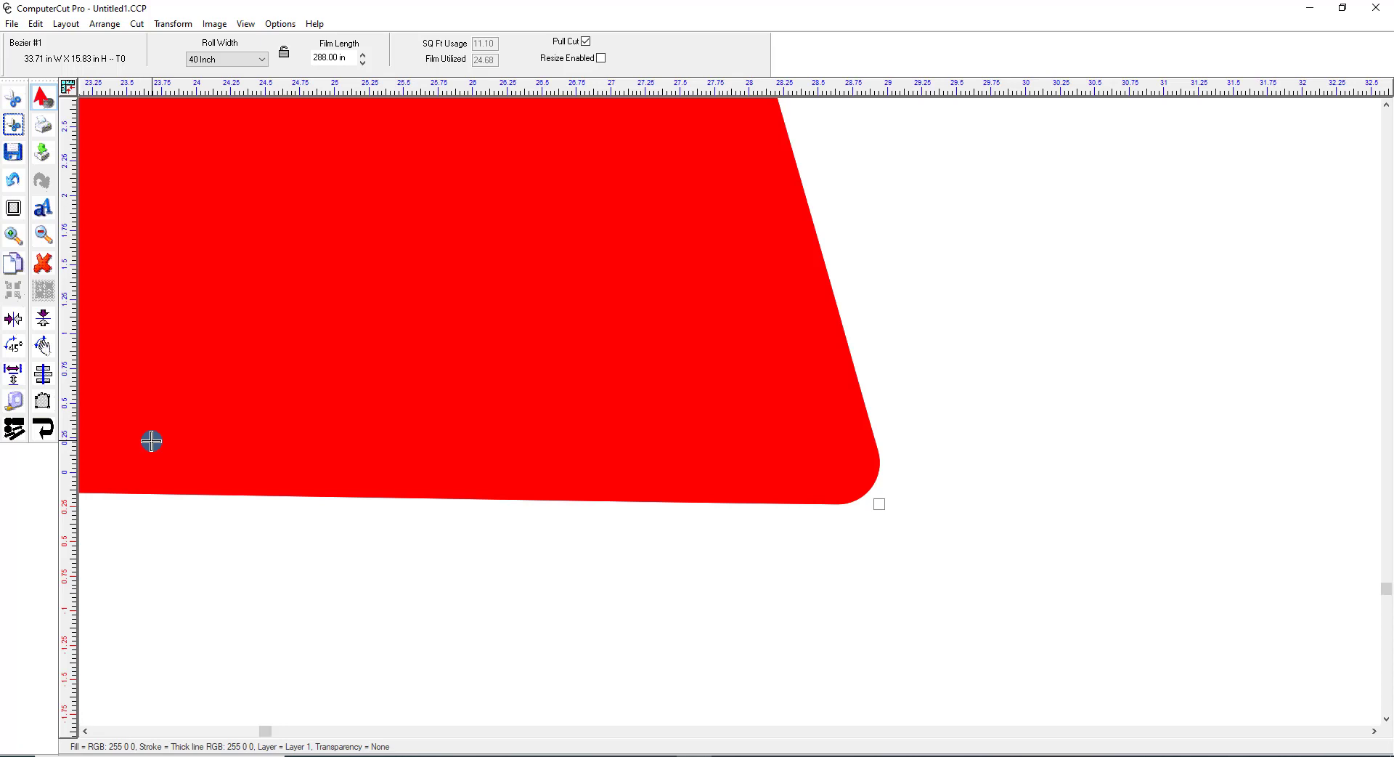
key("F4")
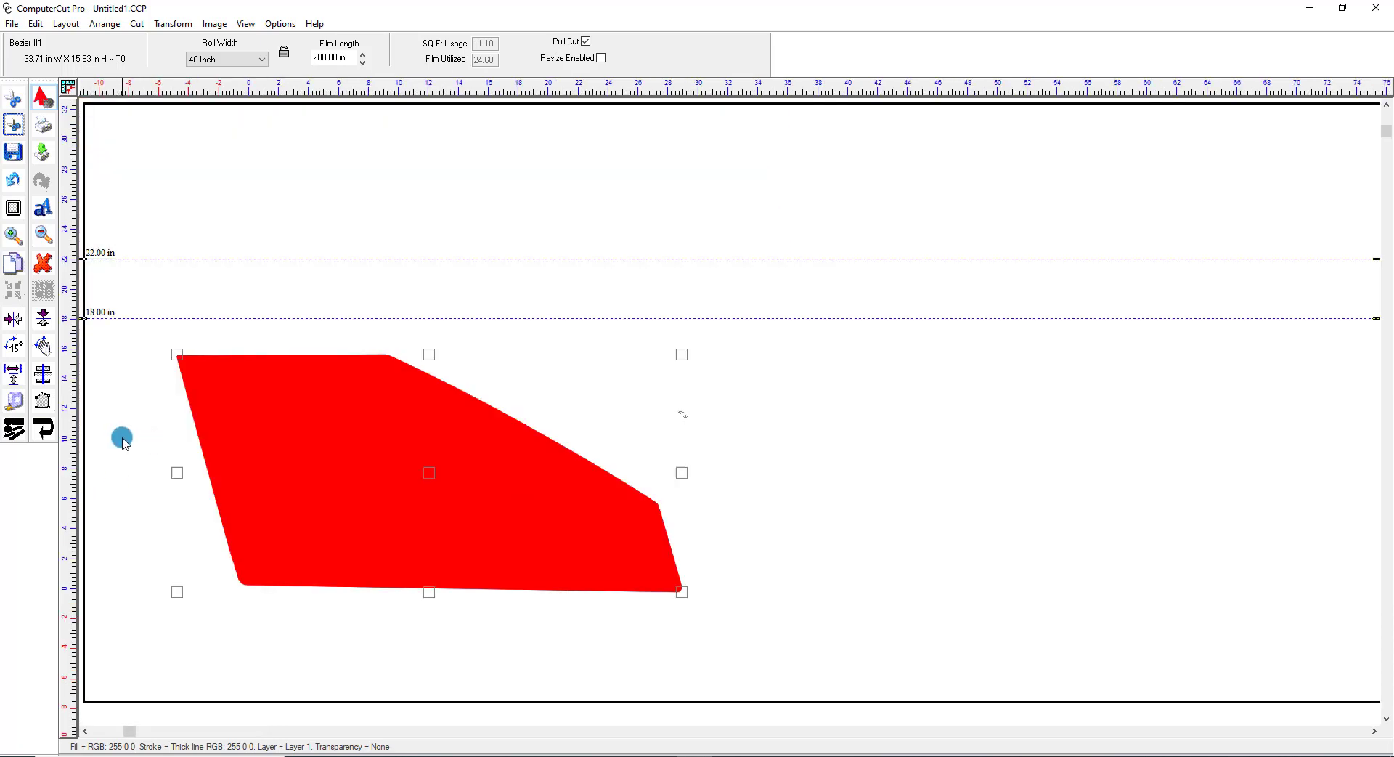
Move the edited pattern to the film's lower-left corner and place a duplicate directly above it
left_click_drag(432, 474, 343, 581)
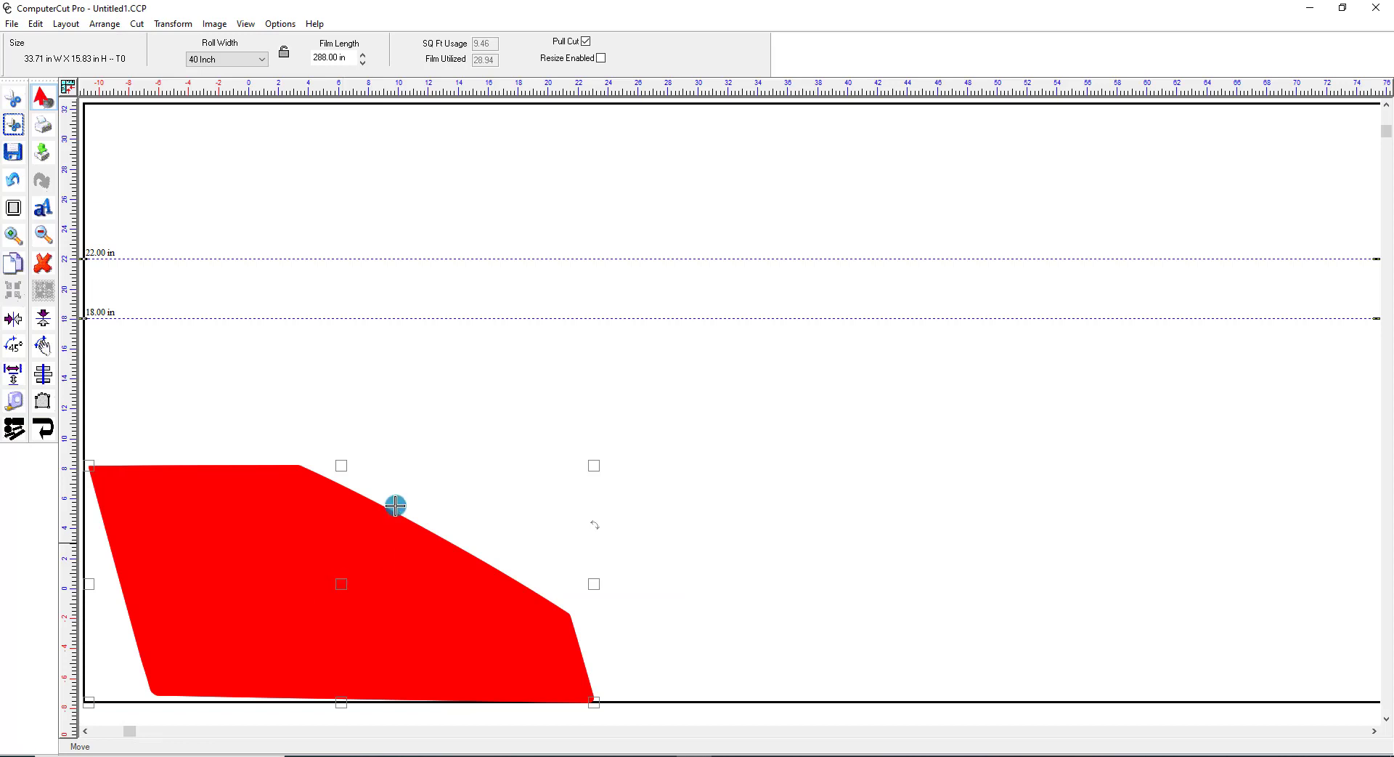
left_click(18, 273)
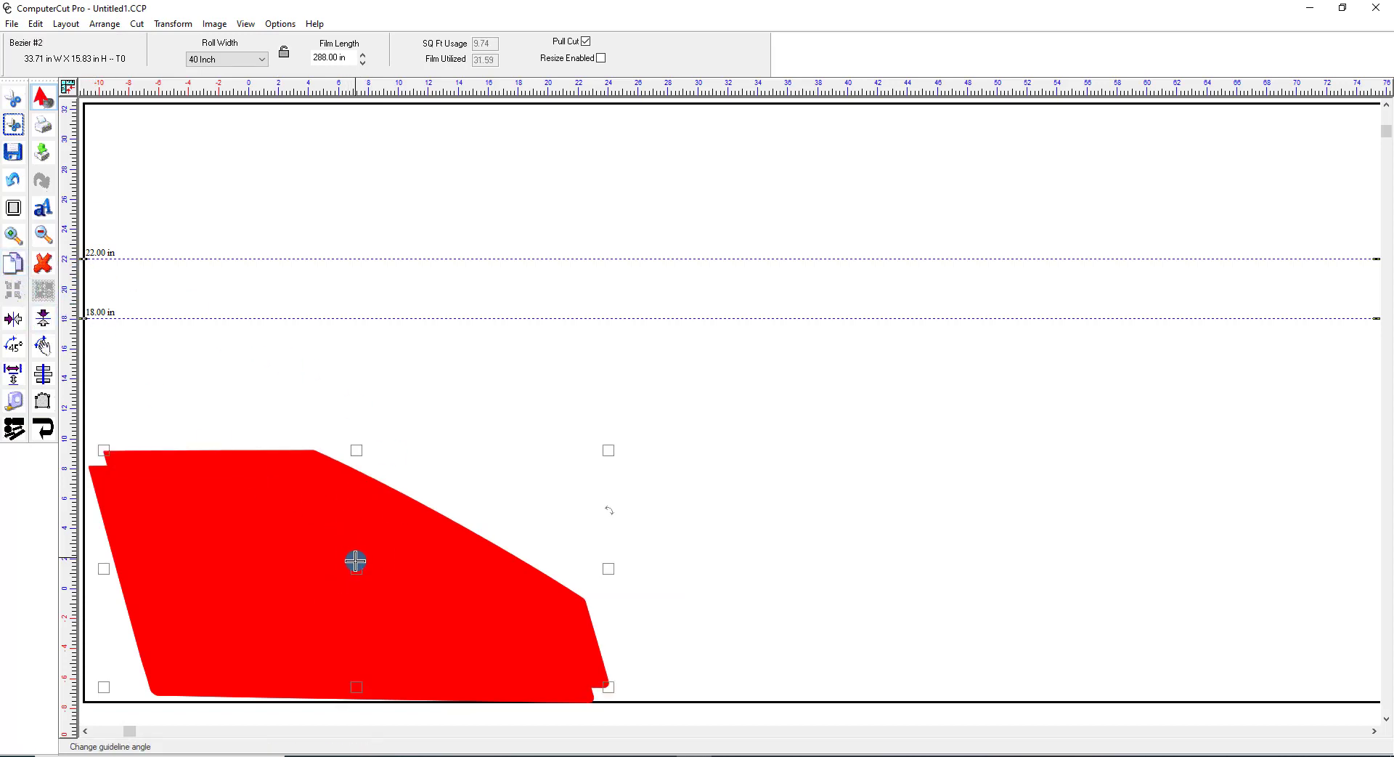
left_click_drag(358, 567, 339, 328)
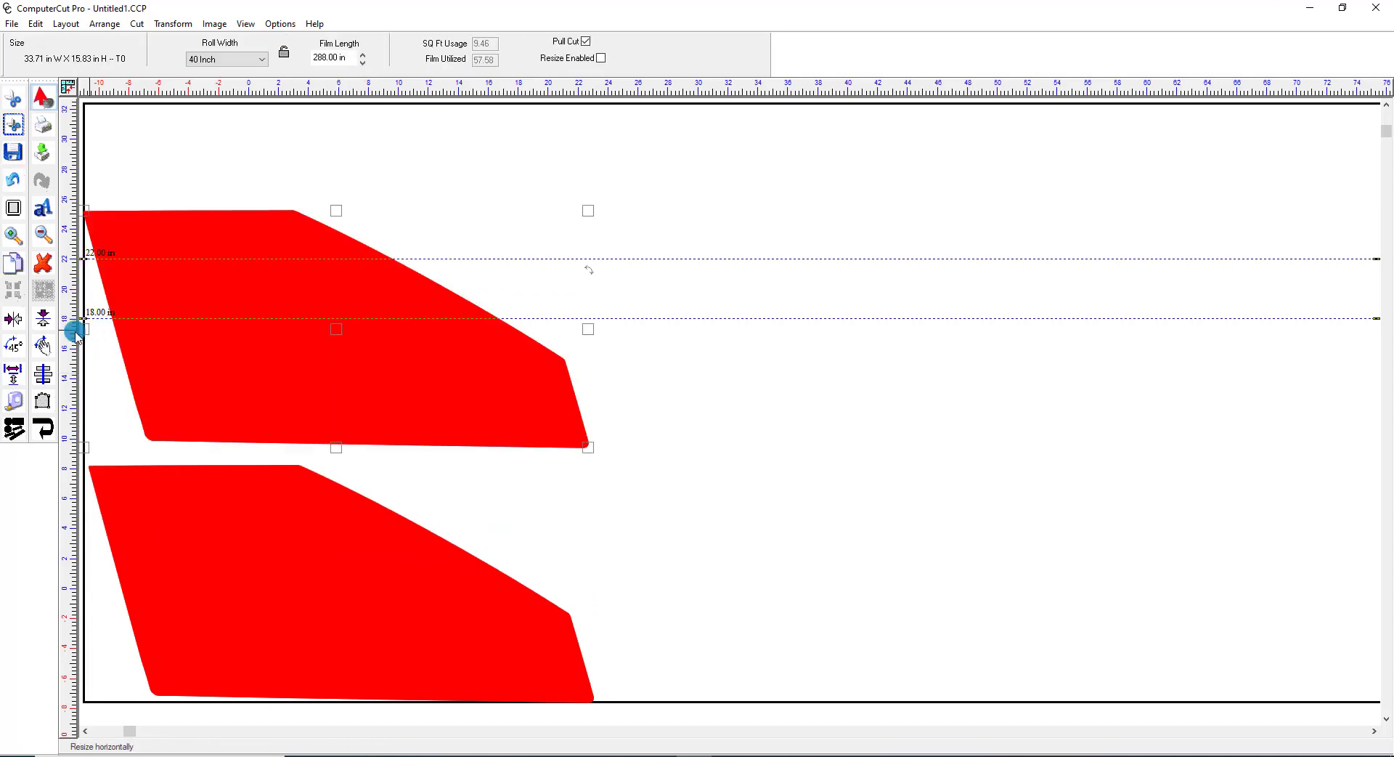
Flip the duplicate vertically and line it up just above the original pattern
left_click(42, 318)
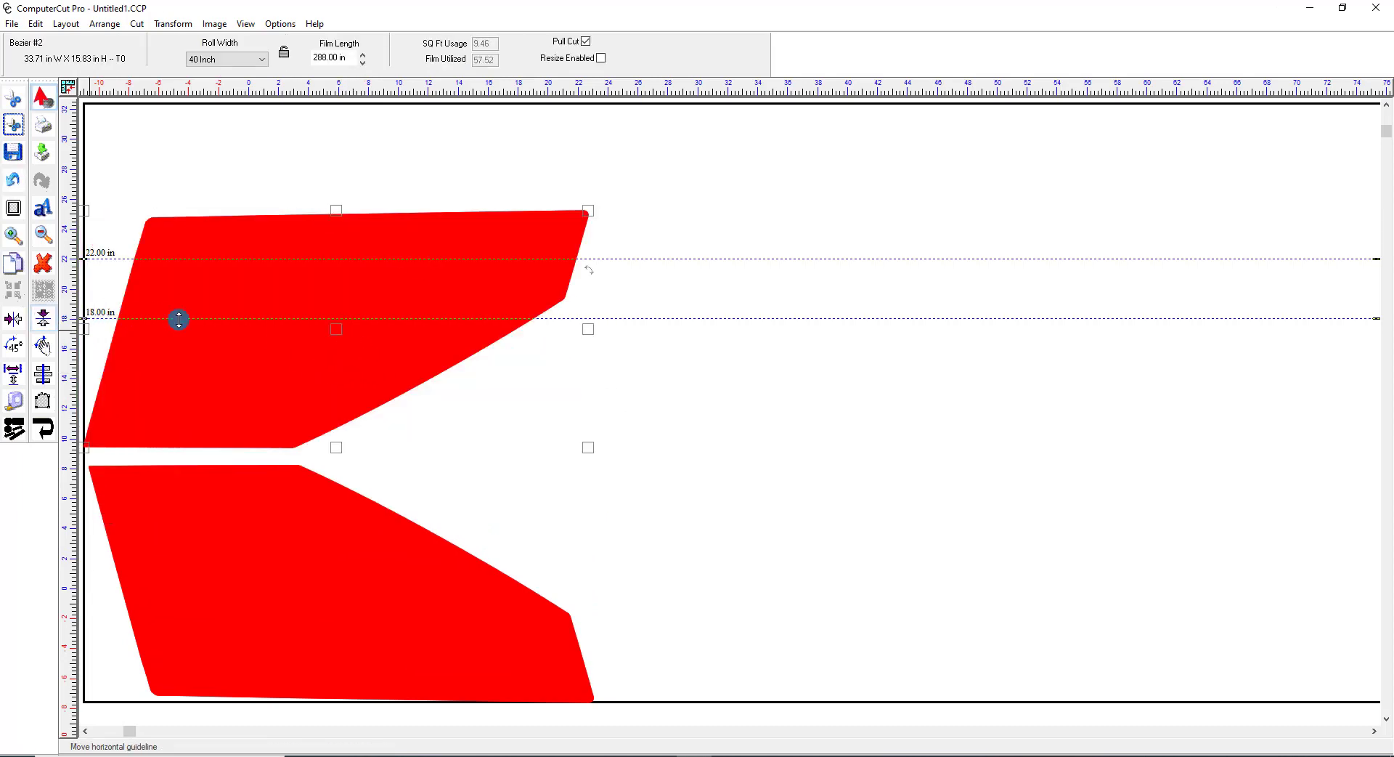
left_click_drag(338, 329, 344, 337)
left_click(344, 339)
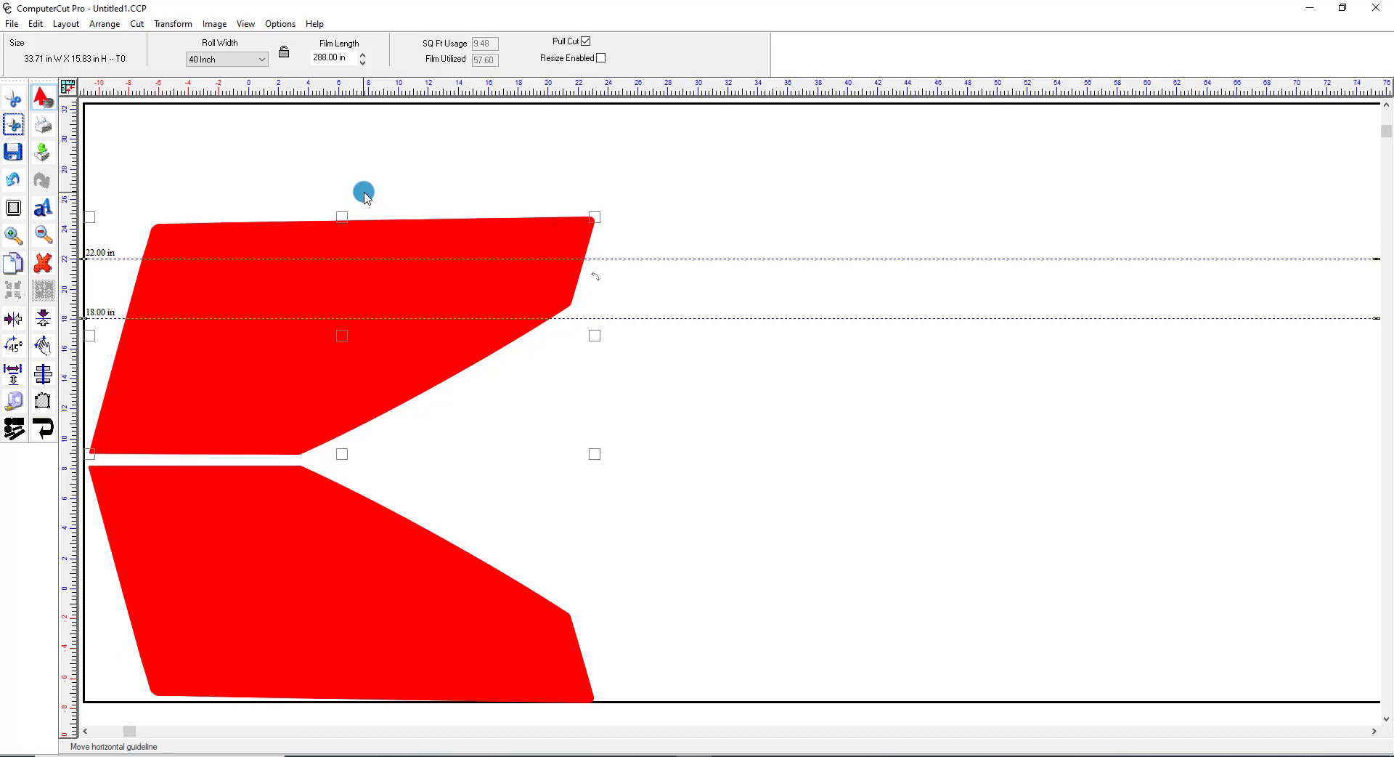
Show the Manufacturer color palette and set the flipped duplicate's outline color to black
left_click(345, 280)
left_click(246, 28)
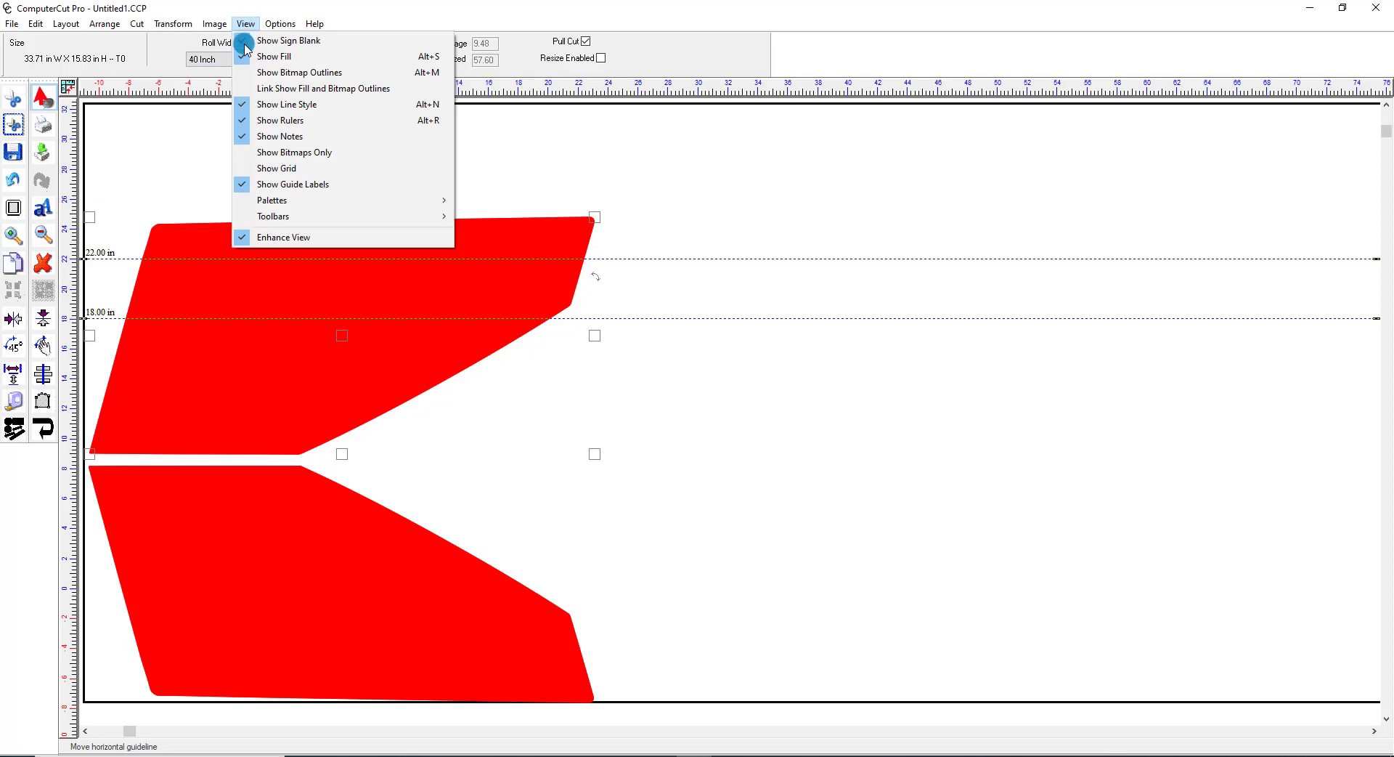
left_click(271, 201)
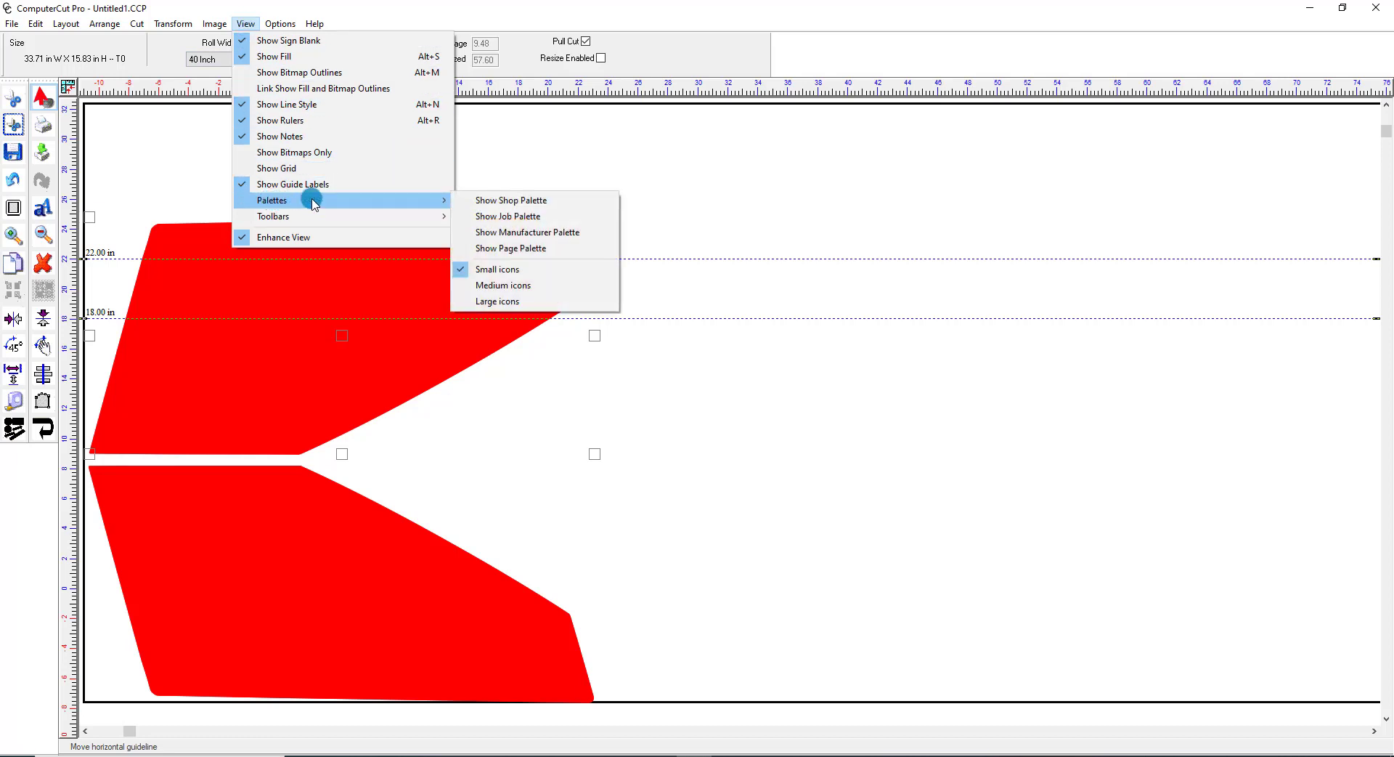
left_click(498, 232)
left_click(498, 233)
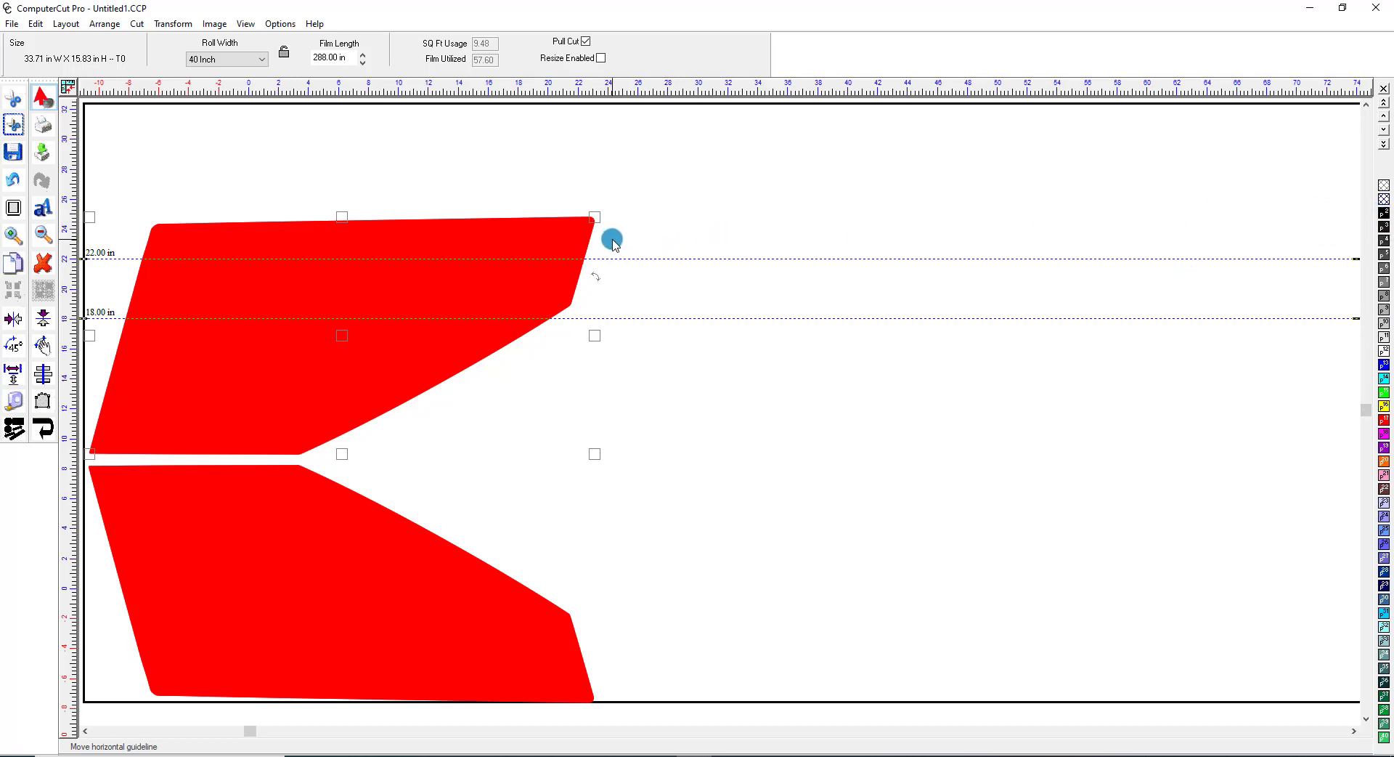
left_click(1386, 212)
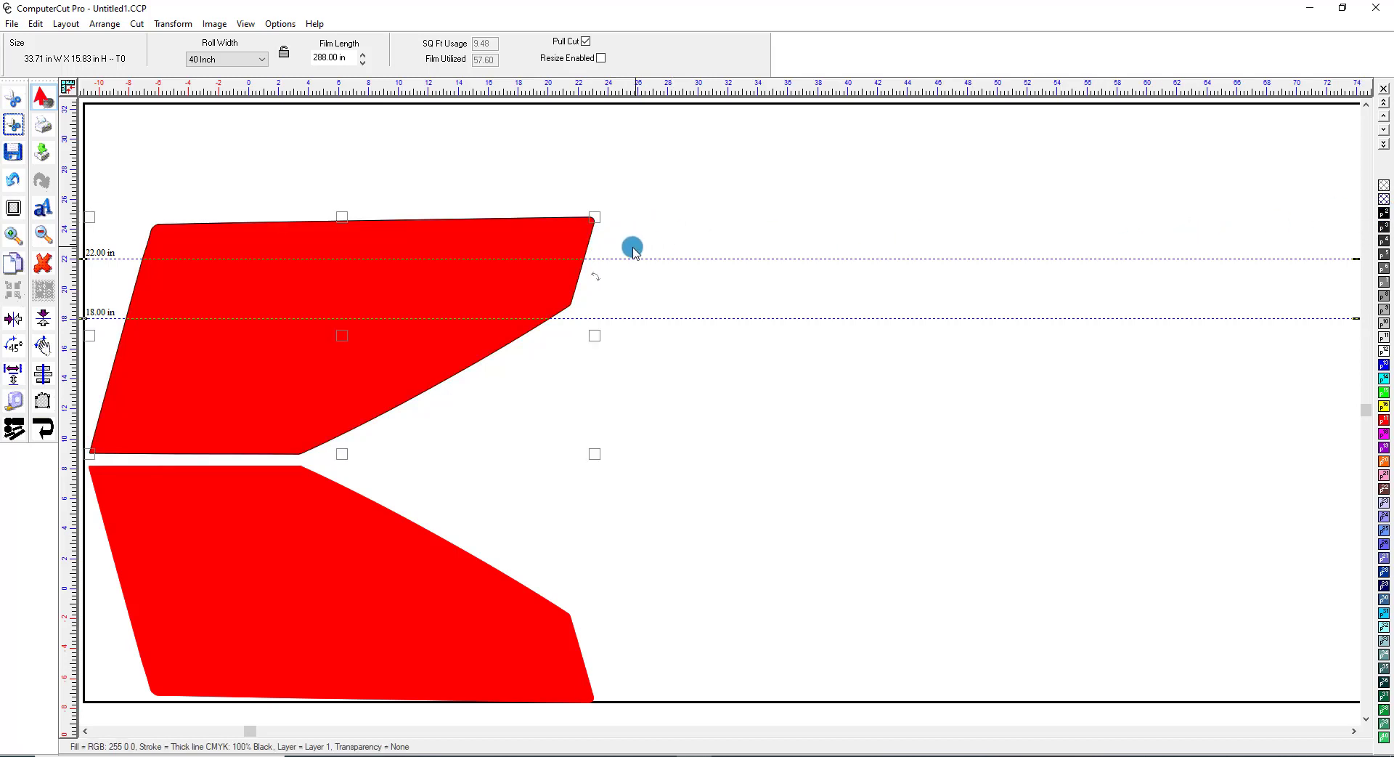
Fill the flipped duplicate with black and return to the Kia Seltos pattern page
left_click(1383, 213)
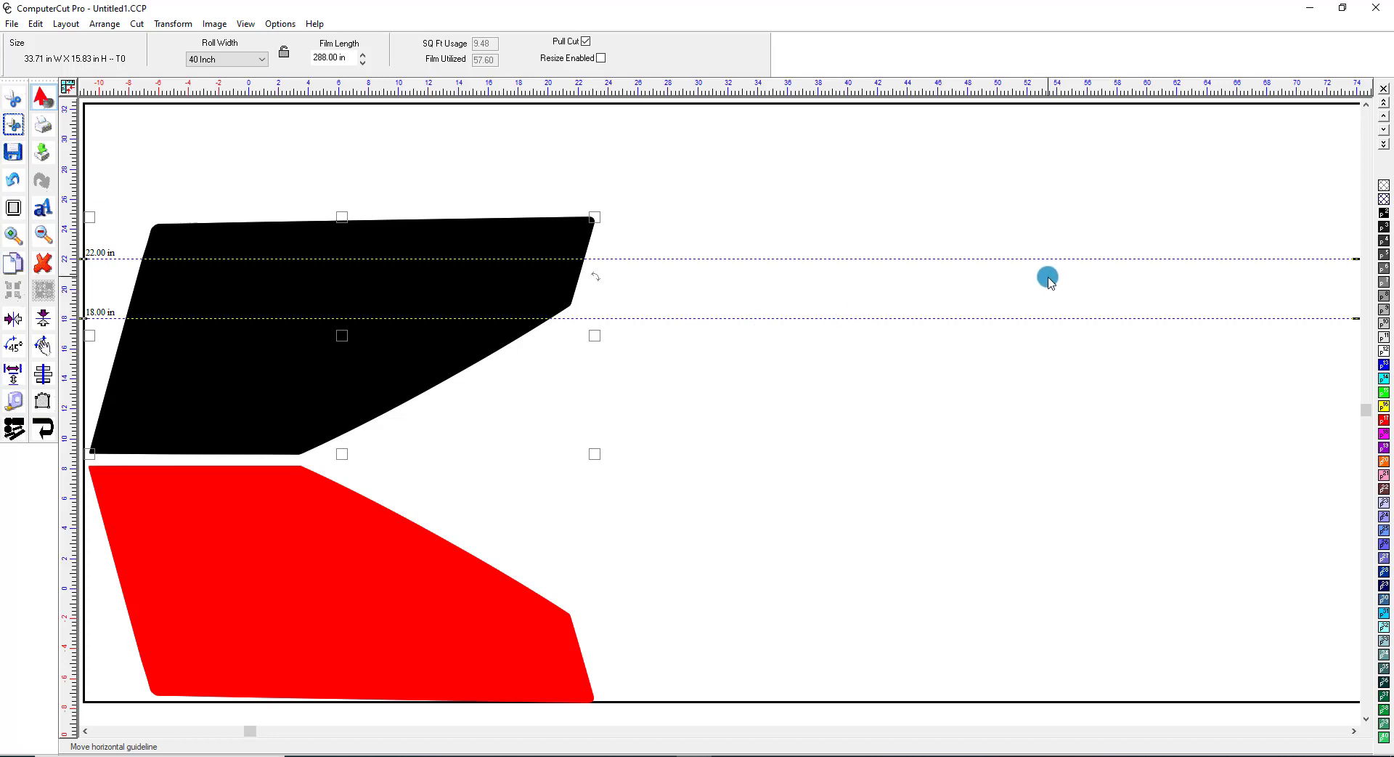
left_click(1313, 8)
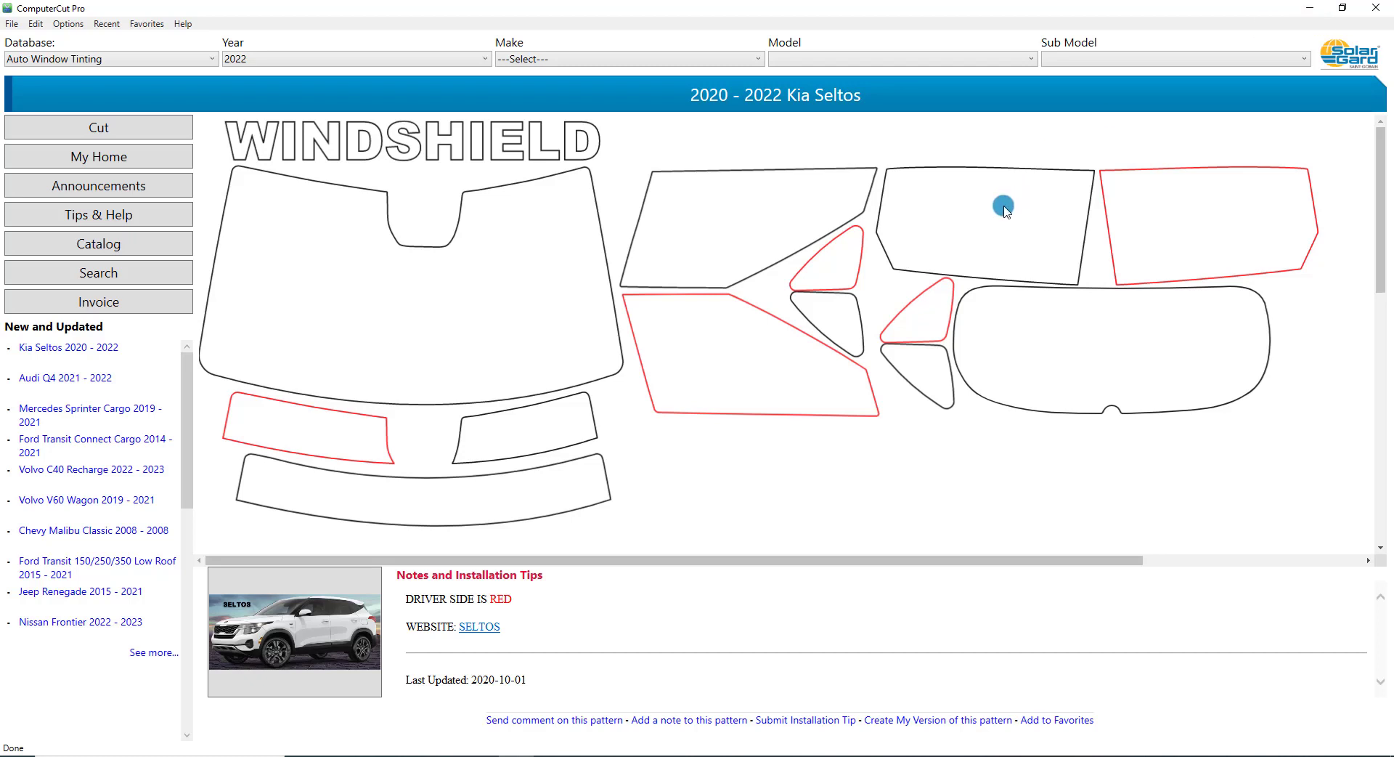
Select both pairs of small triangular windows, the two rear door windows and the back window, and send them to the cut layout
left_click(834, 266)
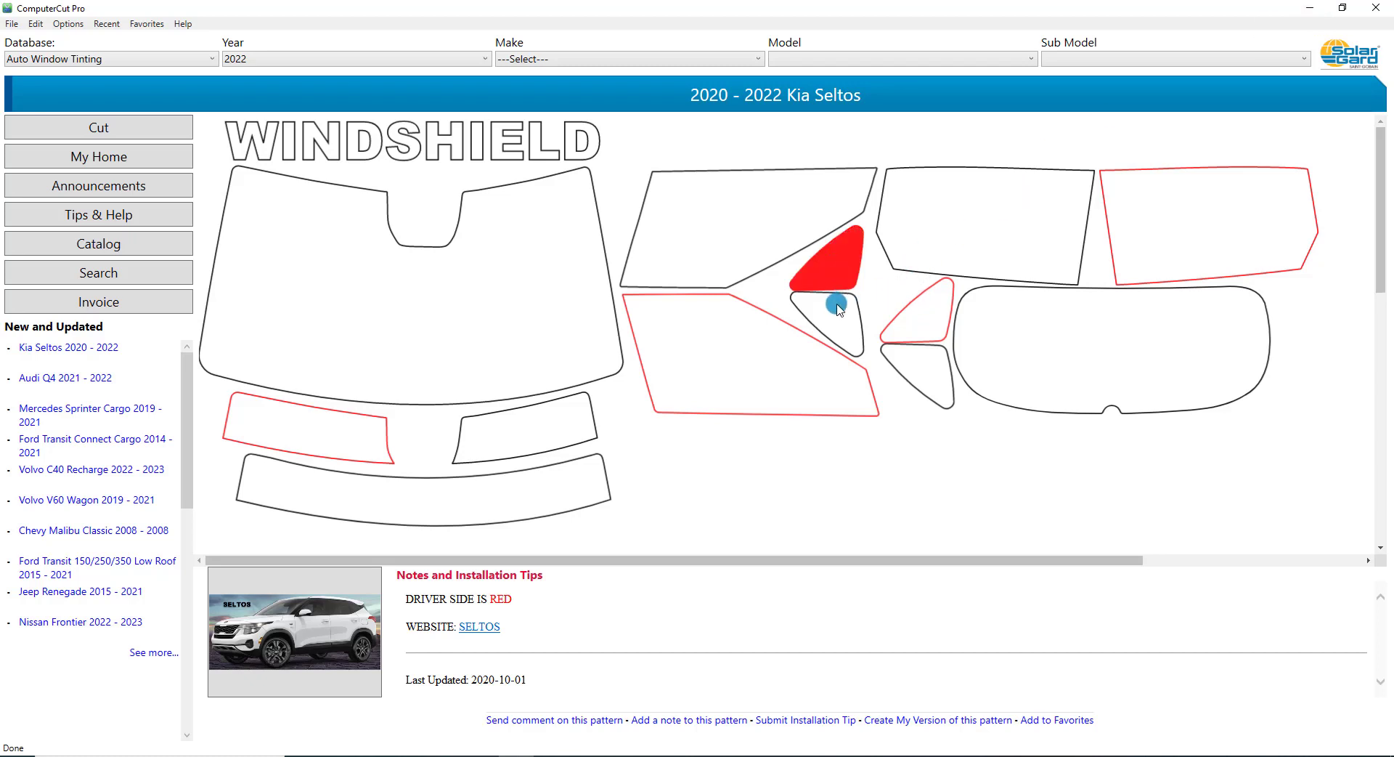
left_click(837, 307)
left_click(919, 322)
left_click(947, 254)
left_click(1048, 343)
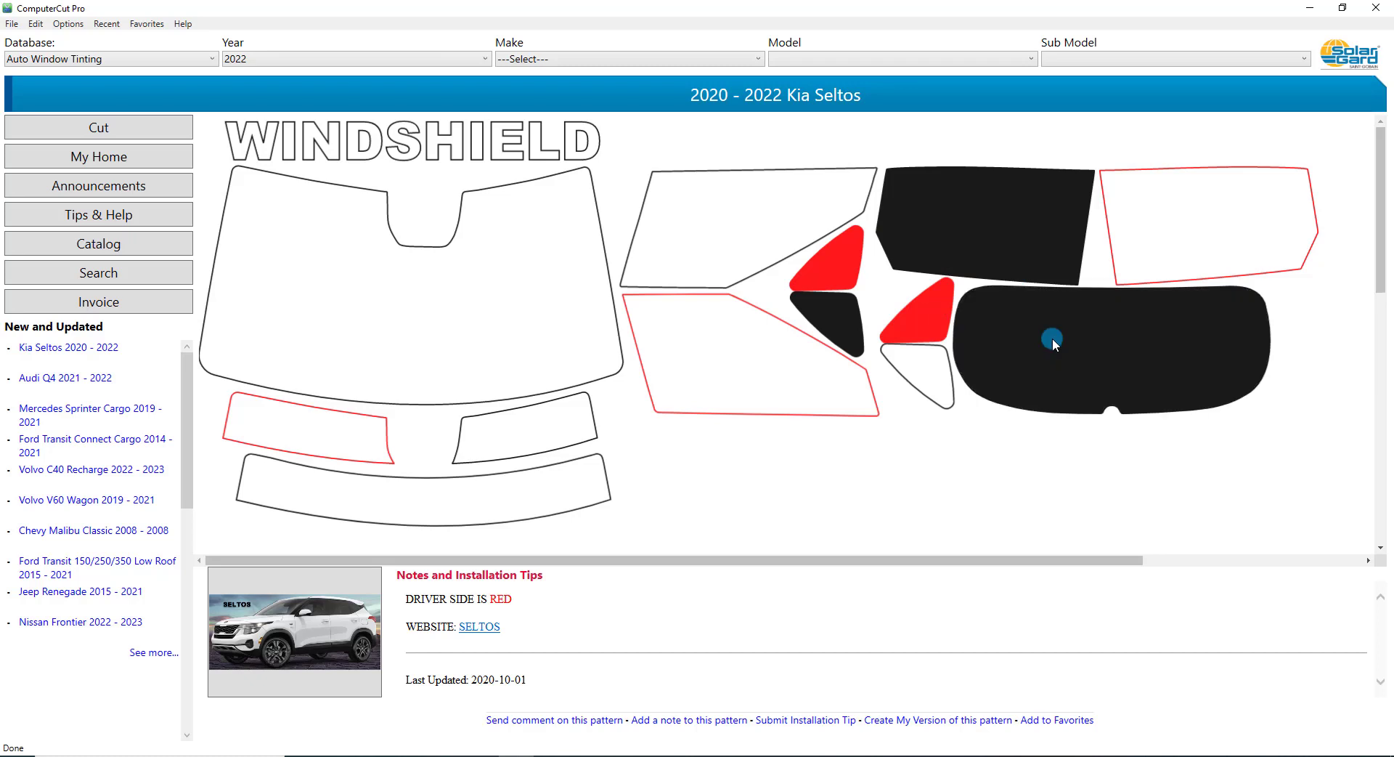
left_click(1159, 243)
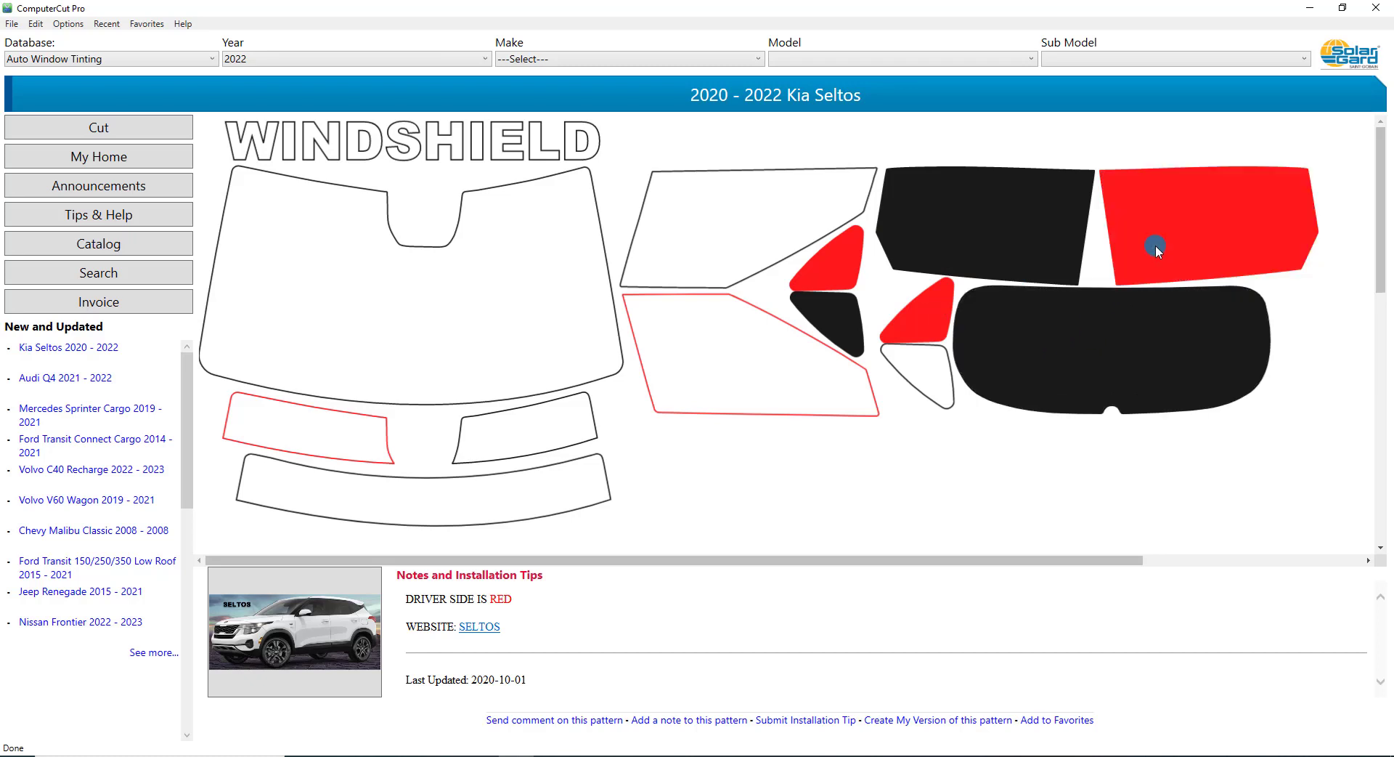
left_click(920, 369)
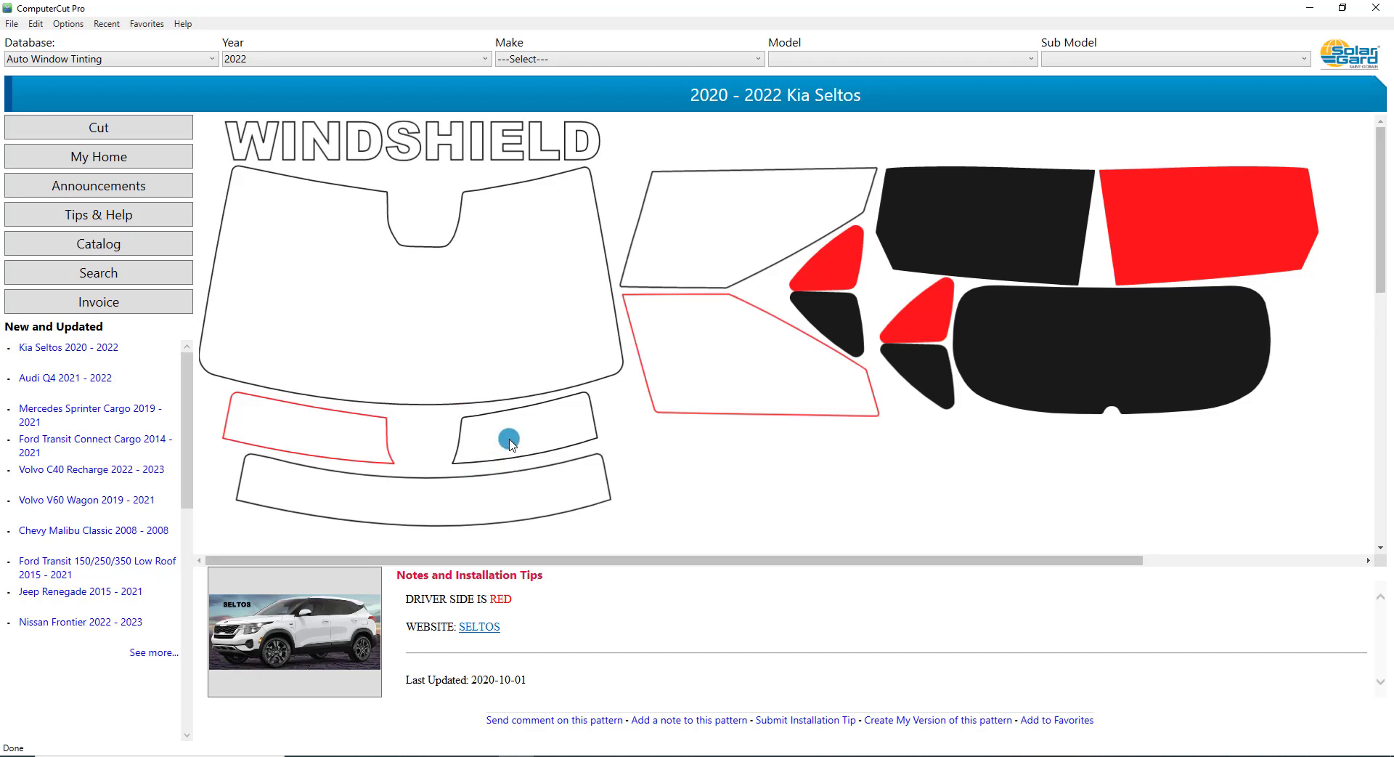
left_click(178, 131)
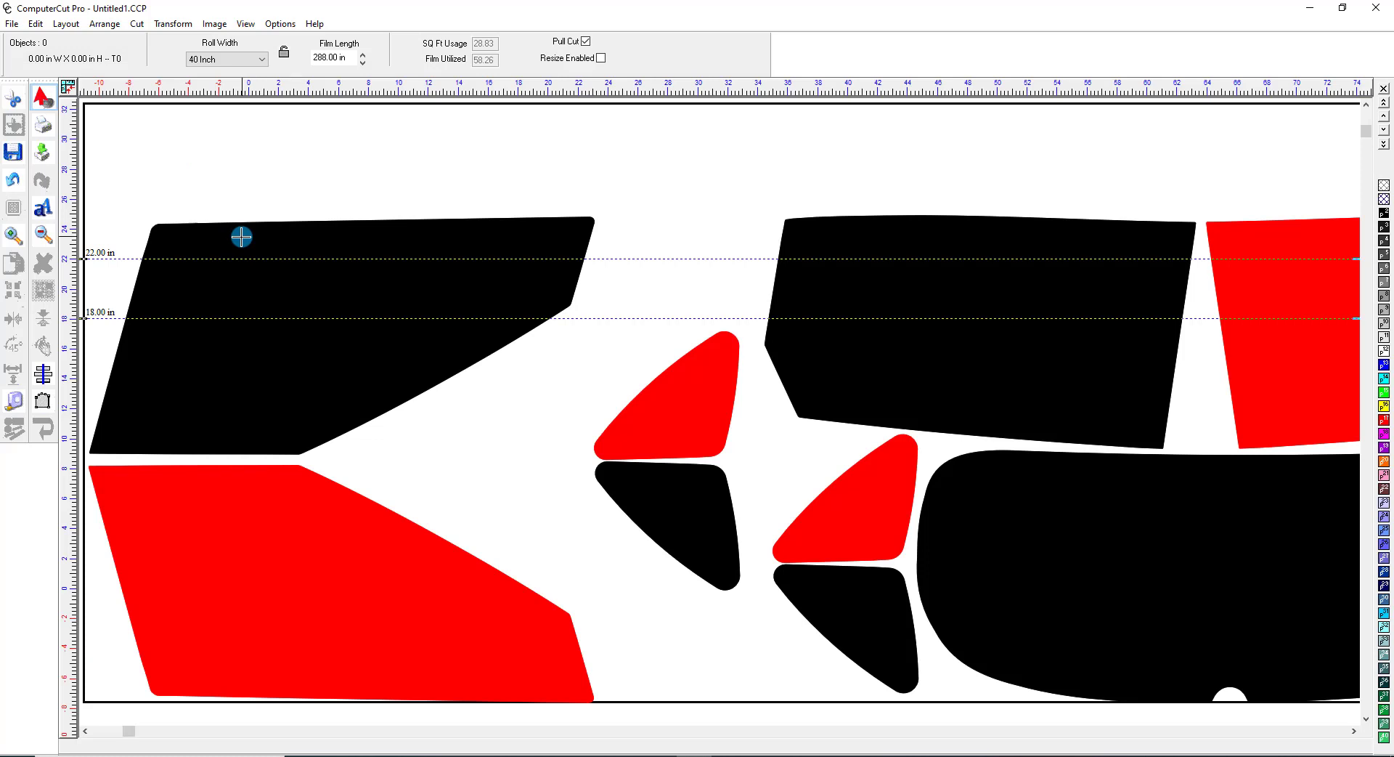
Select the seven added window patterns and shift them as a group close against the two front window patterns
left_click(48, 236)
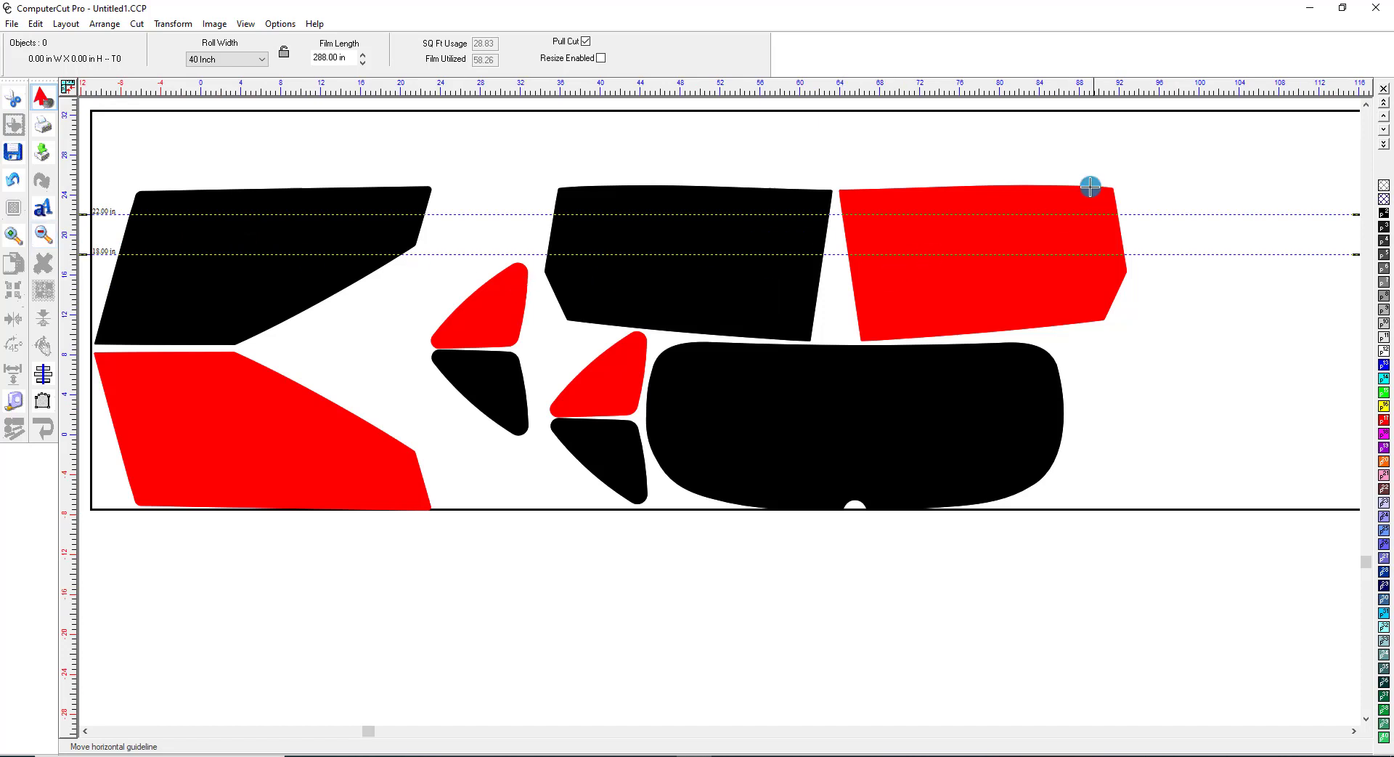
left_click_drag(1184, 135, 428, 550)
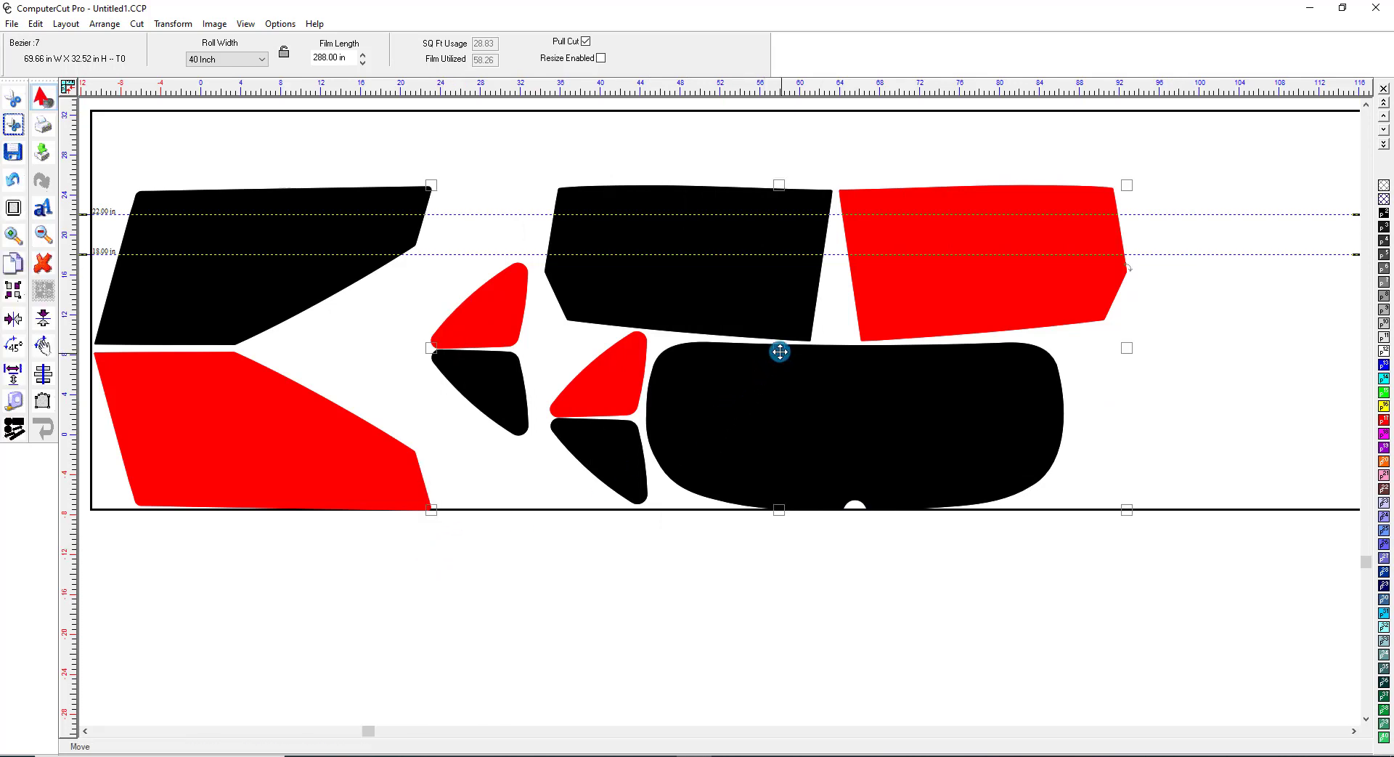
left_click_drag(778, 348, 656, 365)
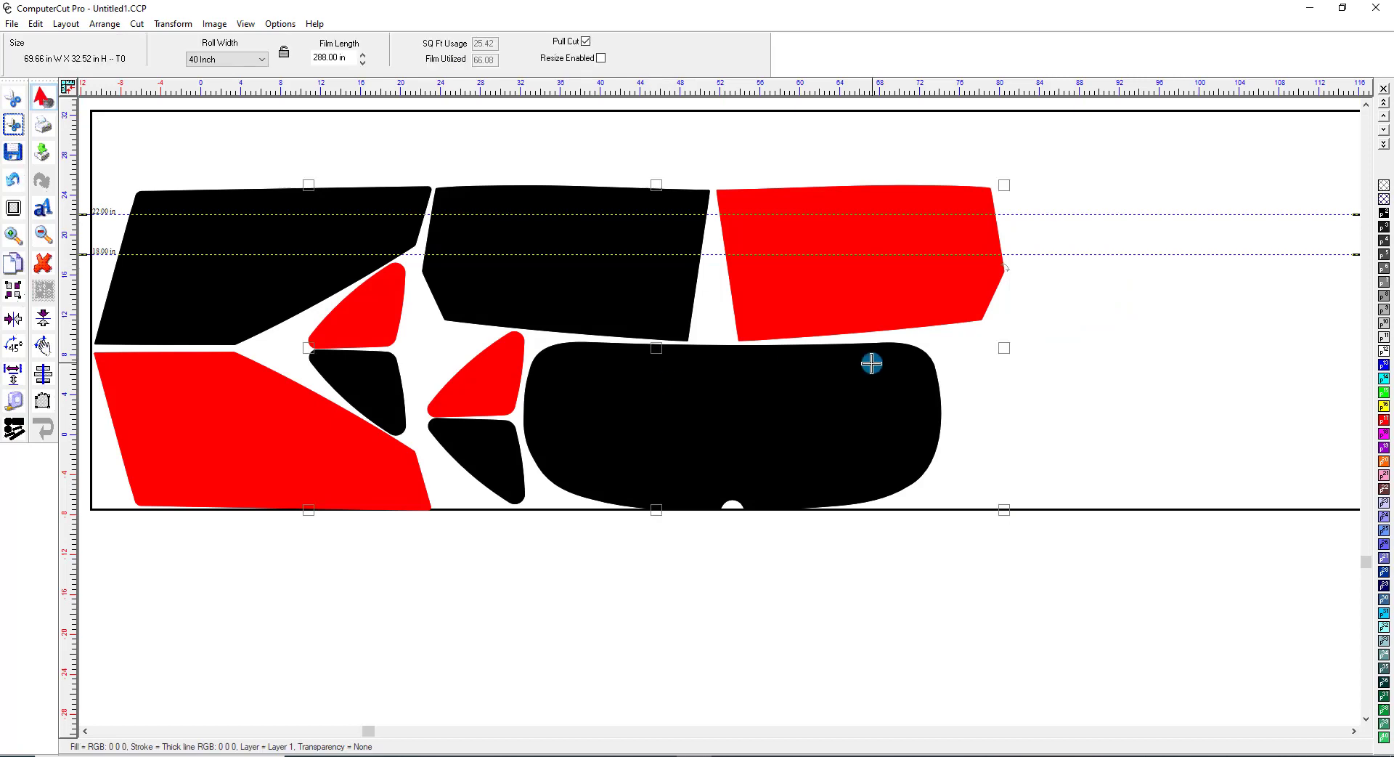
Save the nested layout as 'My Version' of the Kia Seltos pattern
left_click(21, 28)
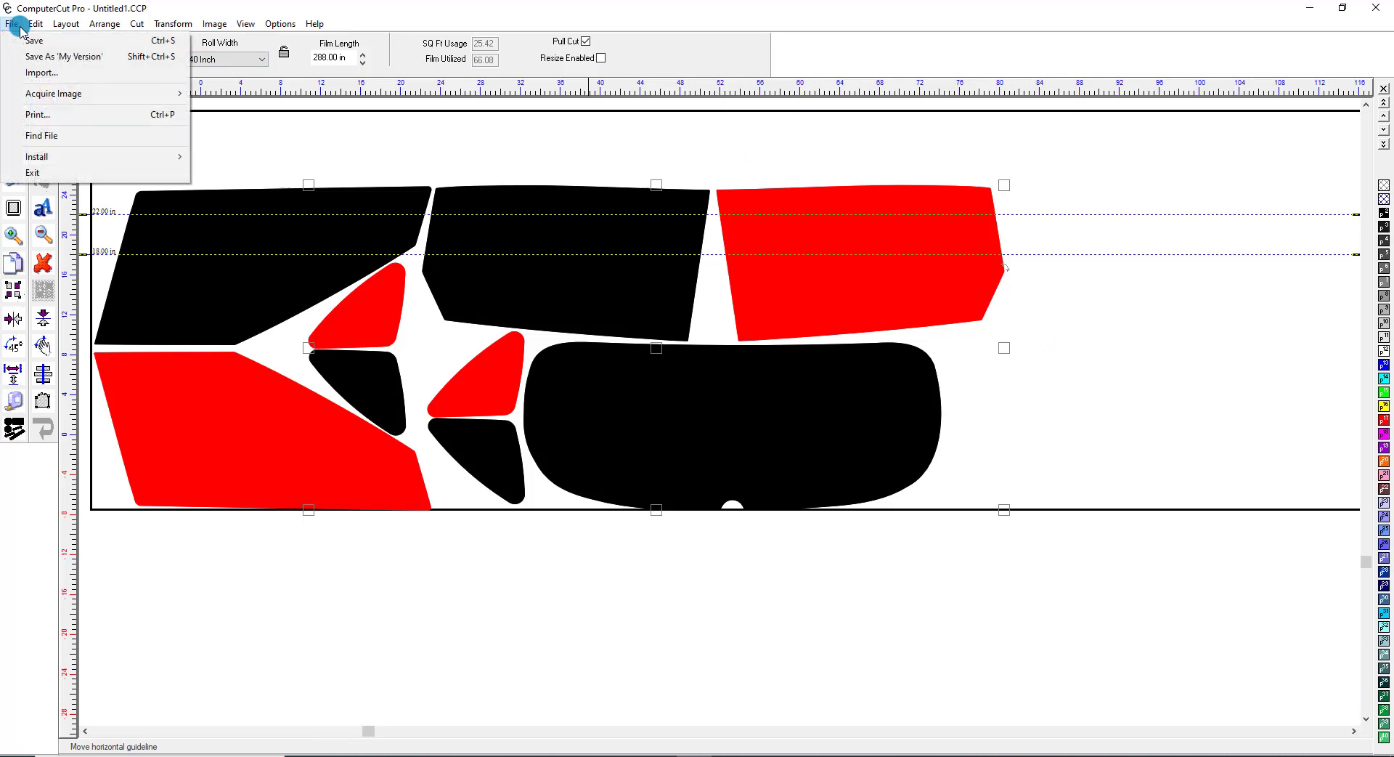
left_click(32, 58)
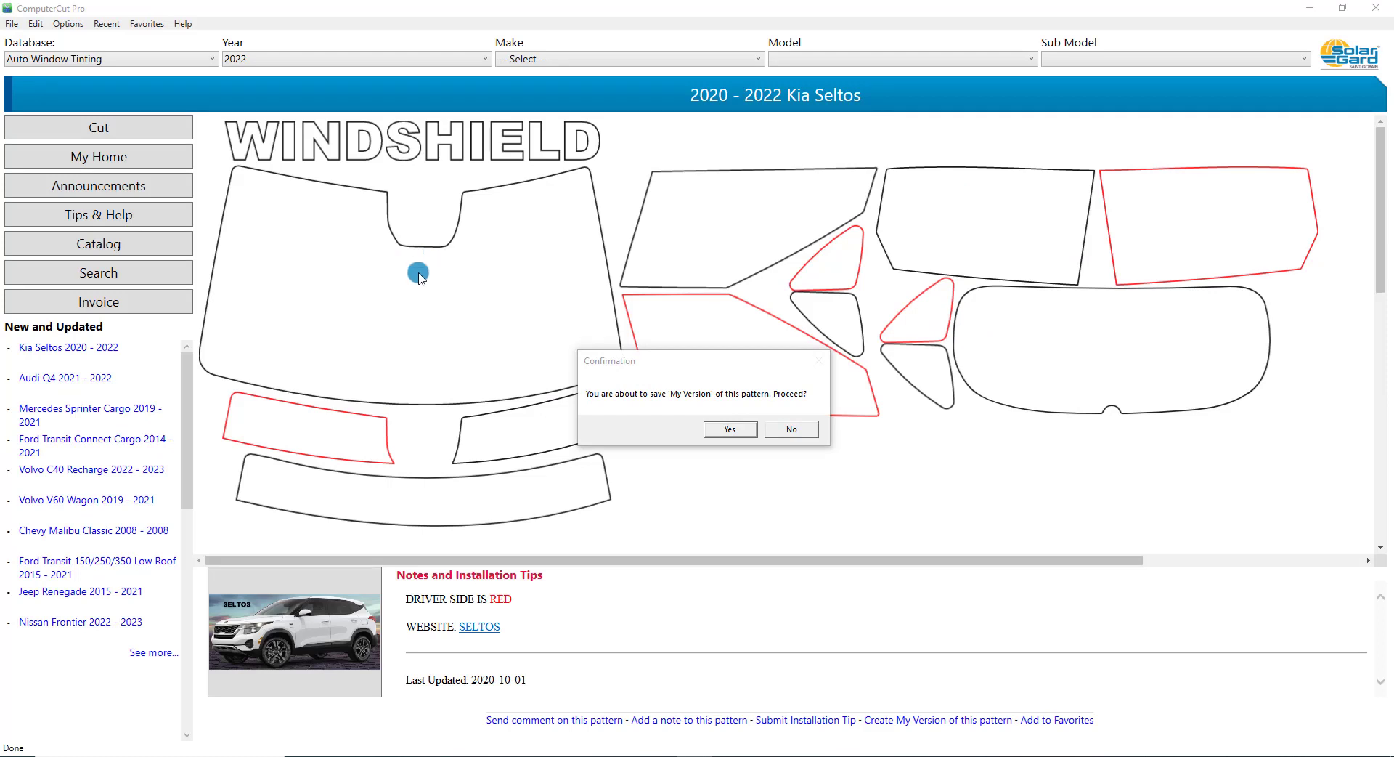
left_click(732, 429)
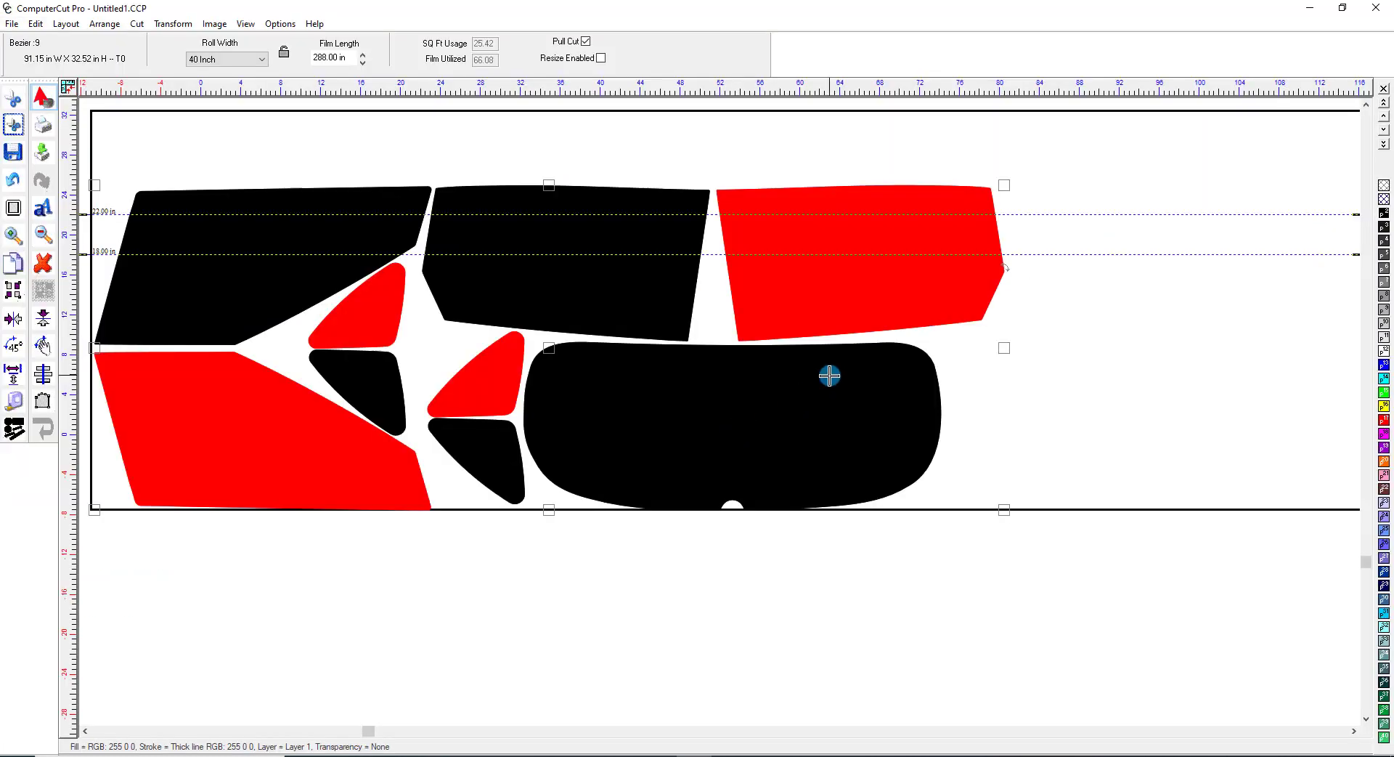
Close the cut layout window and reconnect the pattern browser
left_click(1376, 9)
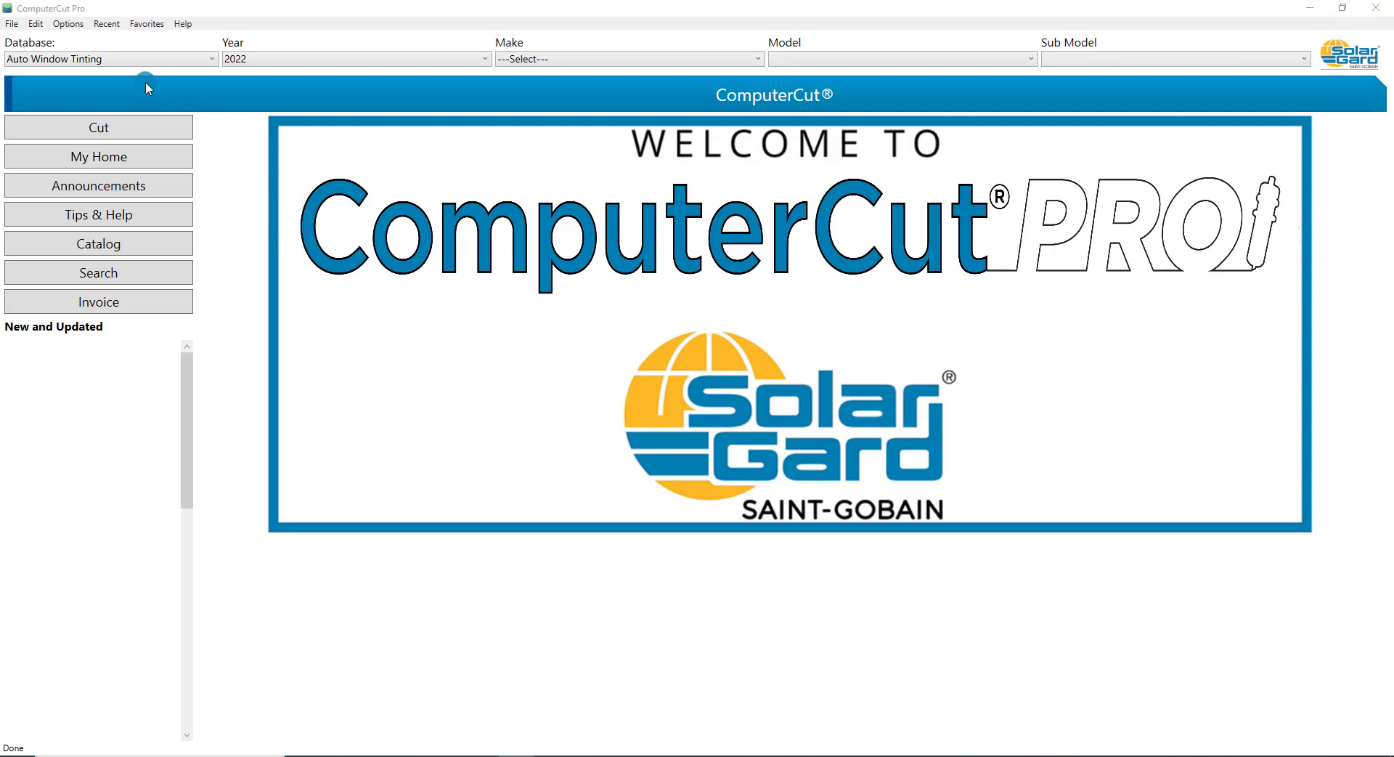
left_click(13, 24)
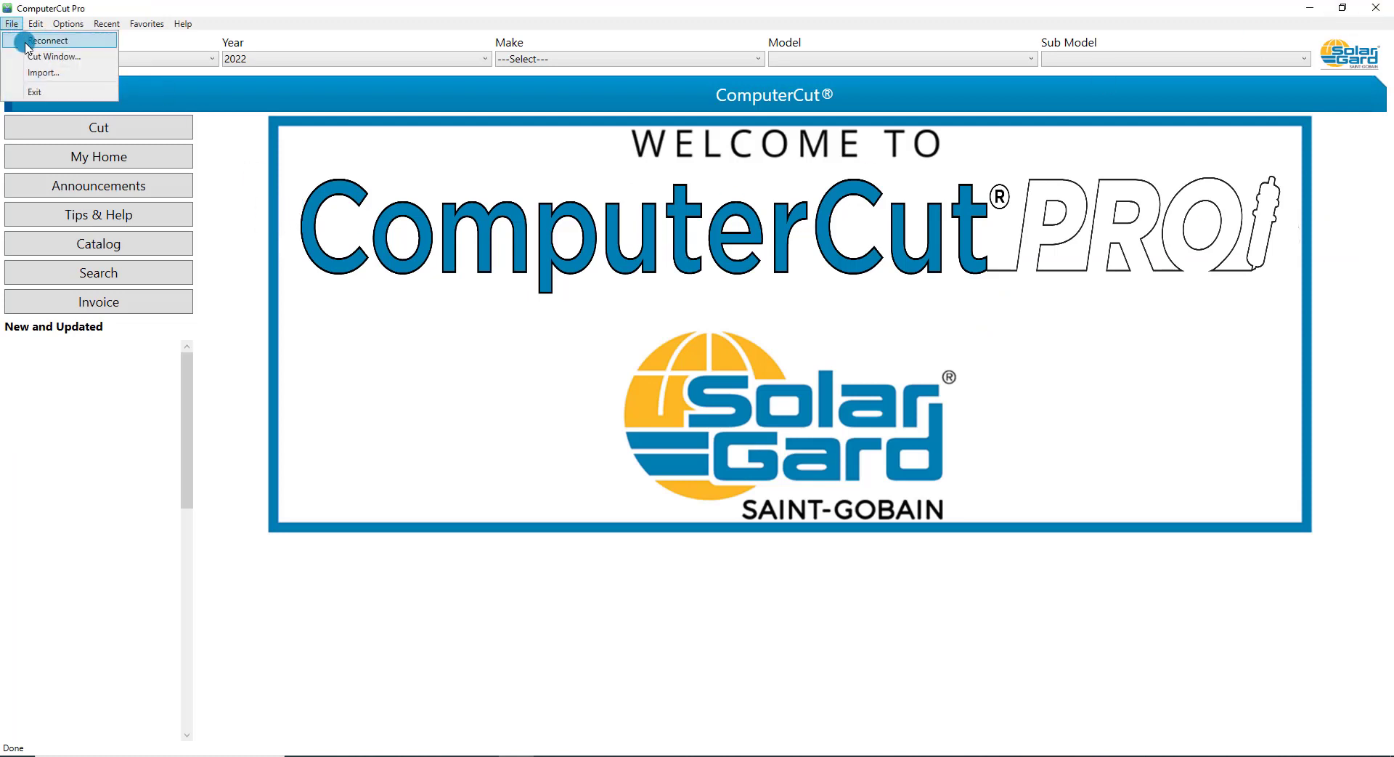
left_click(24, 40)
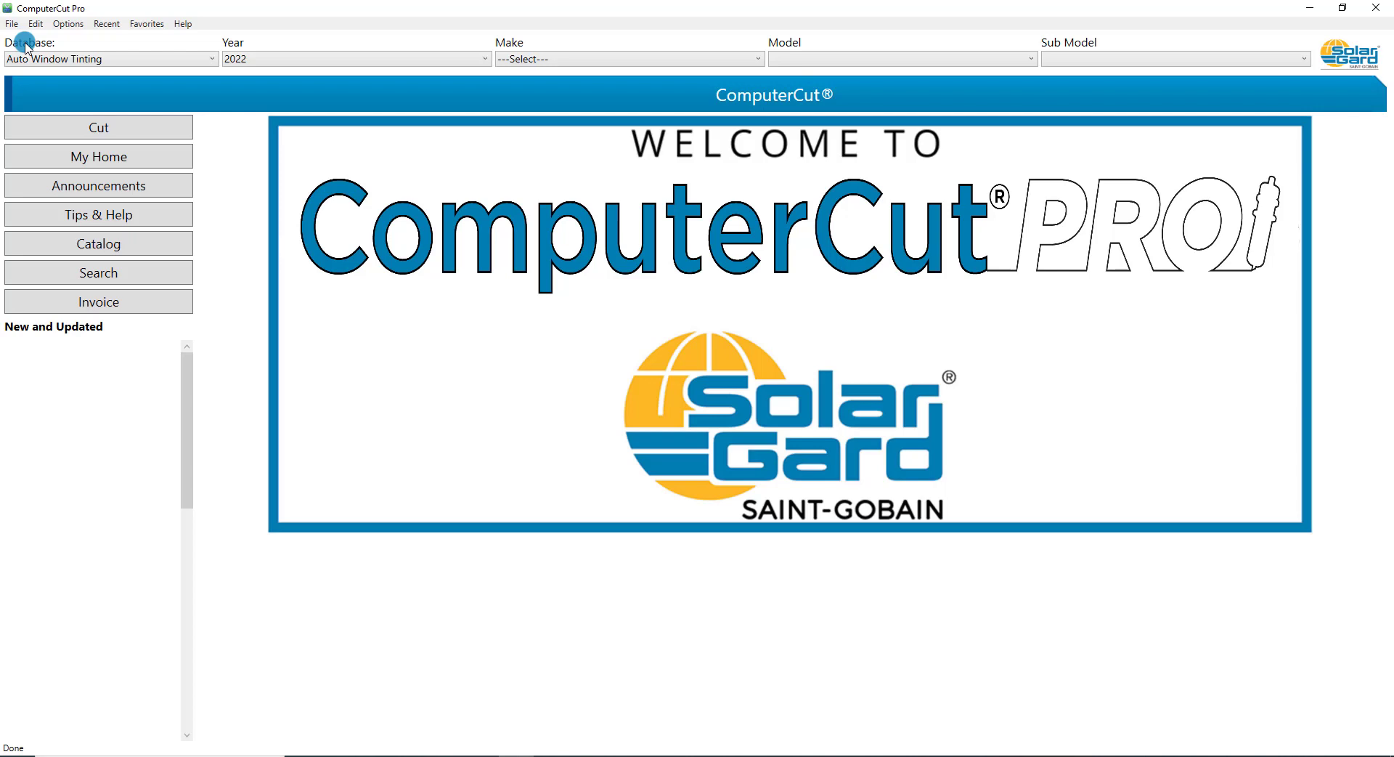
Choose the Auto Window Tinting database and load the private version of the recently used 2020 - 2022 Kia Seltos pattern
left_click(97, 56)
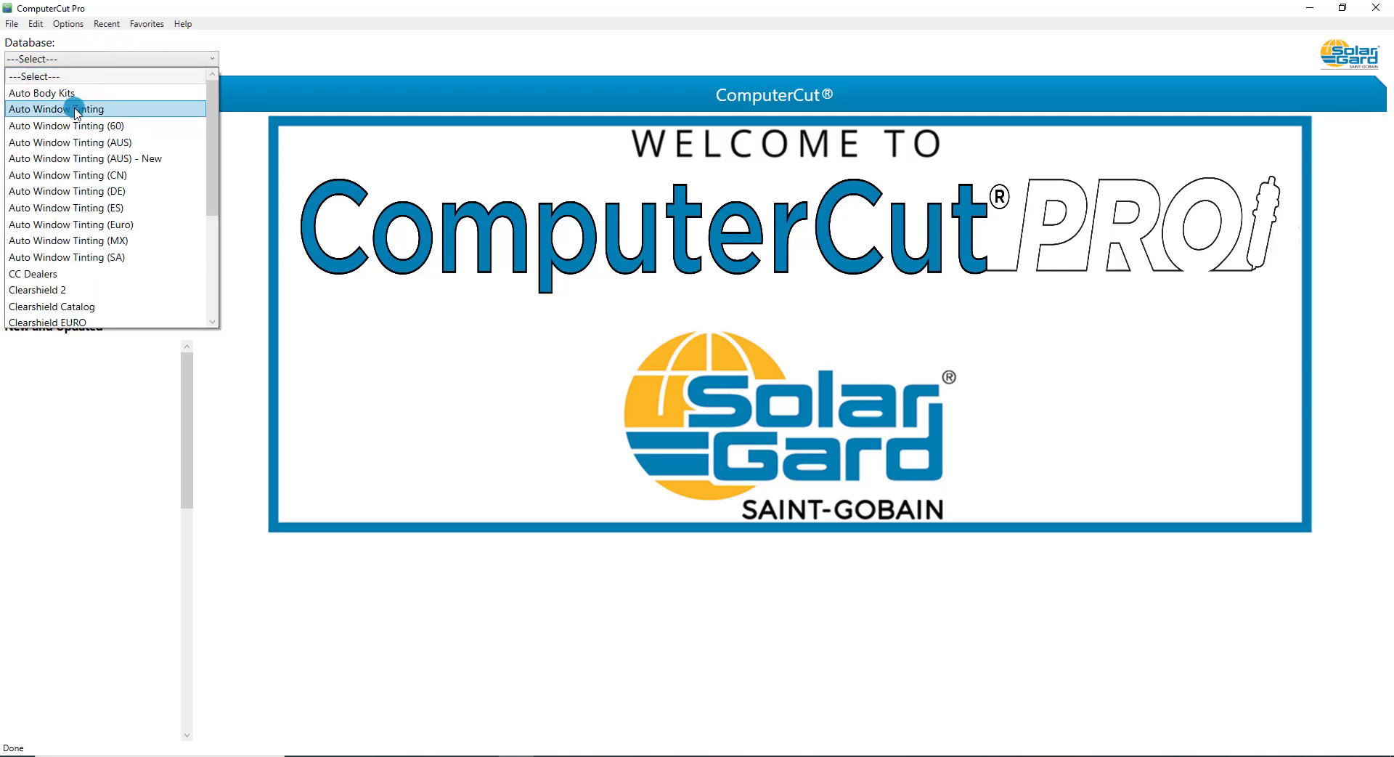
left_click(76, 109)
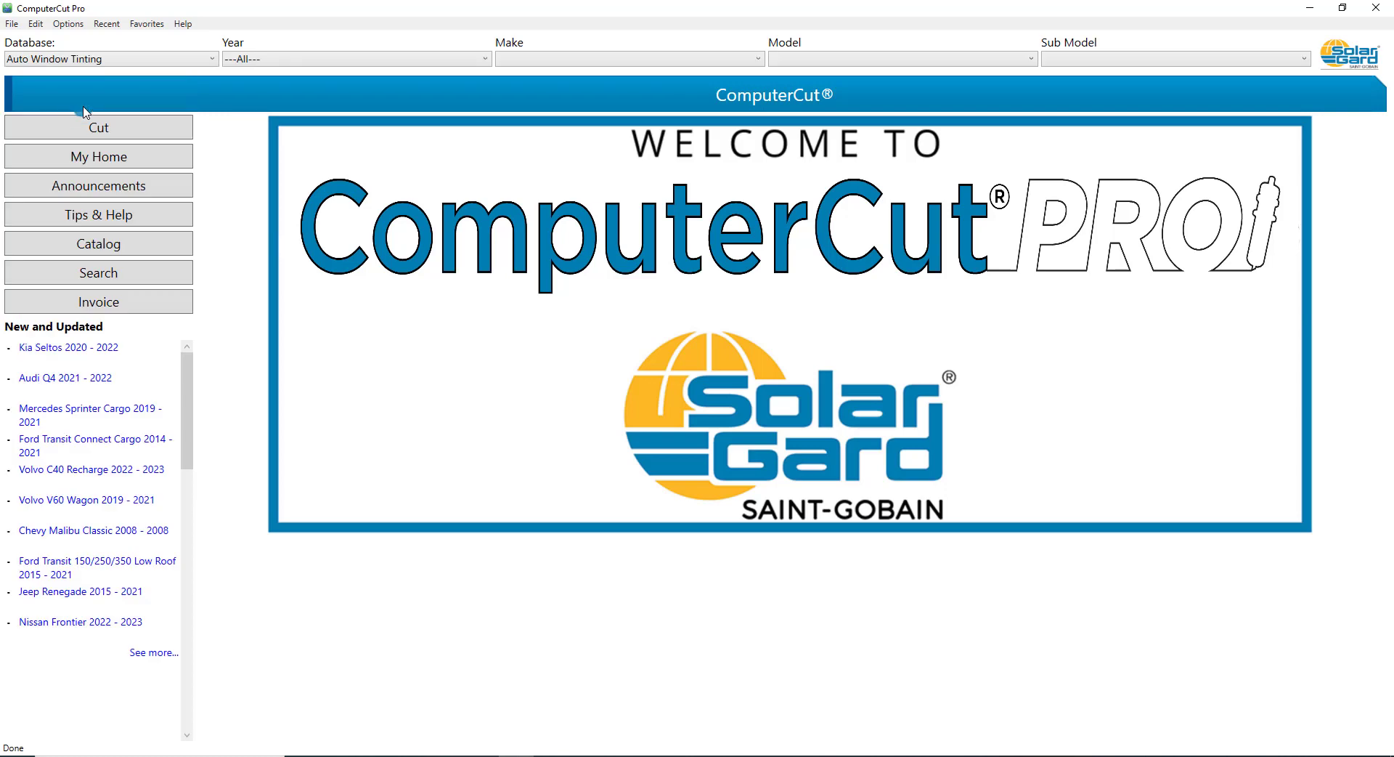
left_click(104, 24)
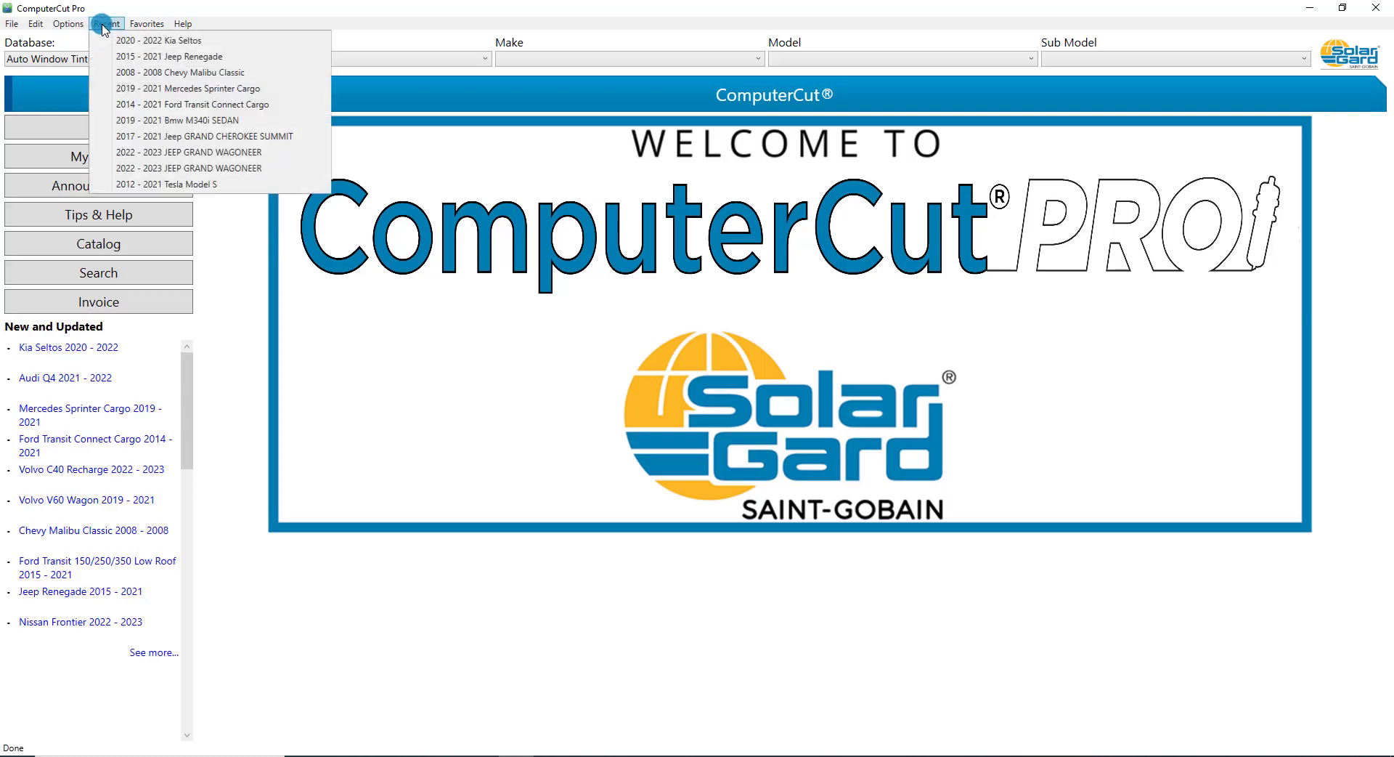
left_click(152, 41)
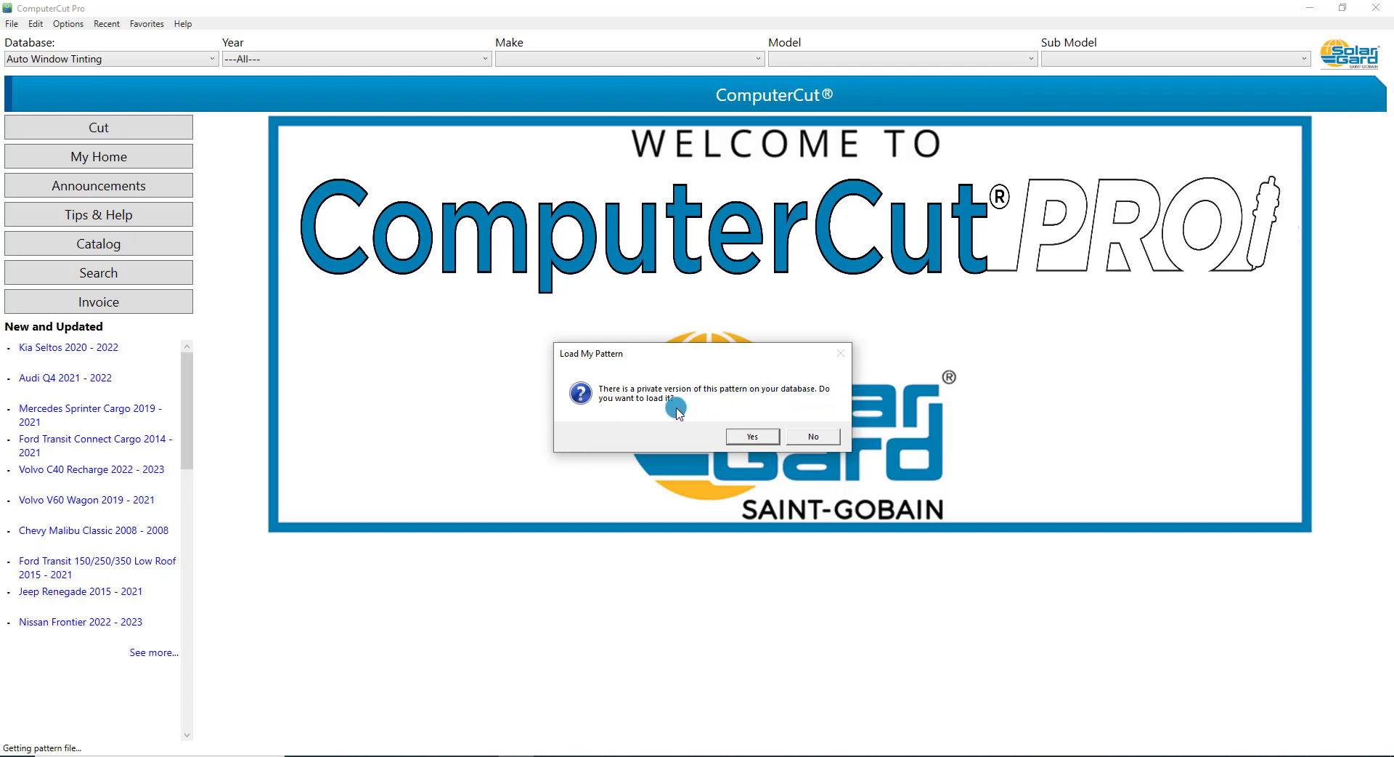
left_click(753, 437)
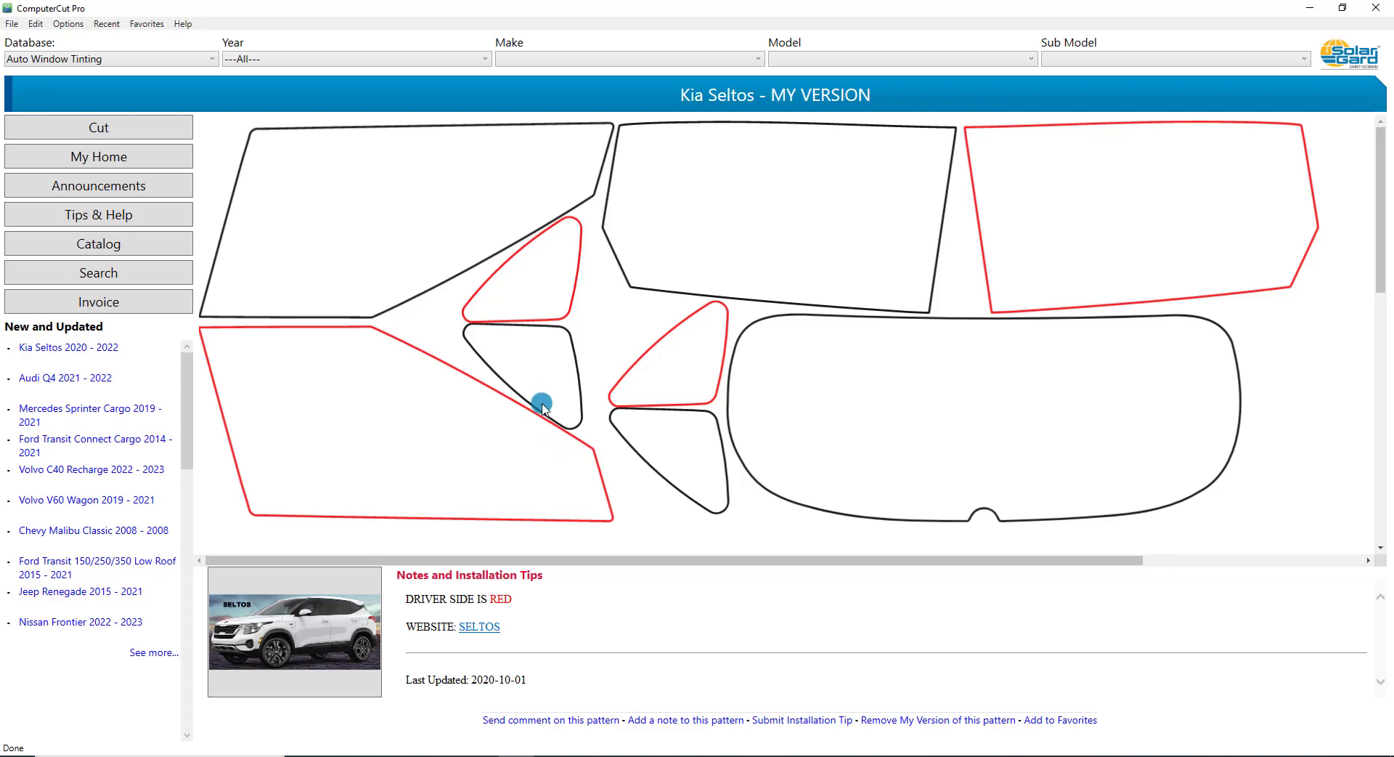
Send the red front window pattern to the cut layout, move it away from the film's corner and open it for node editing
left_click(454, 383)
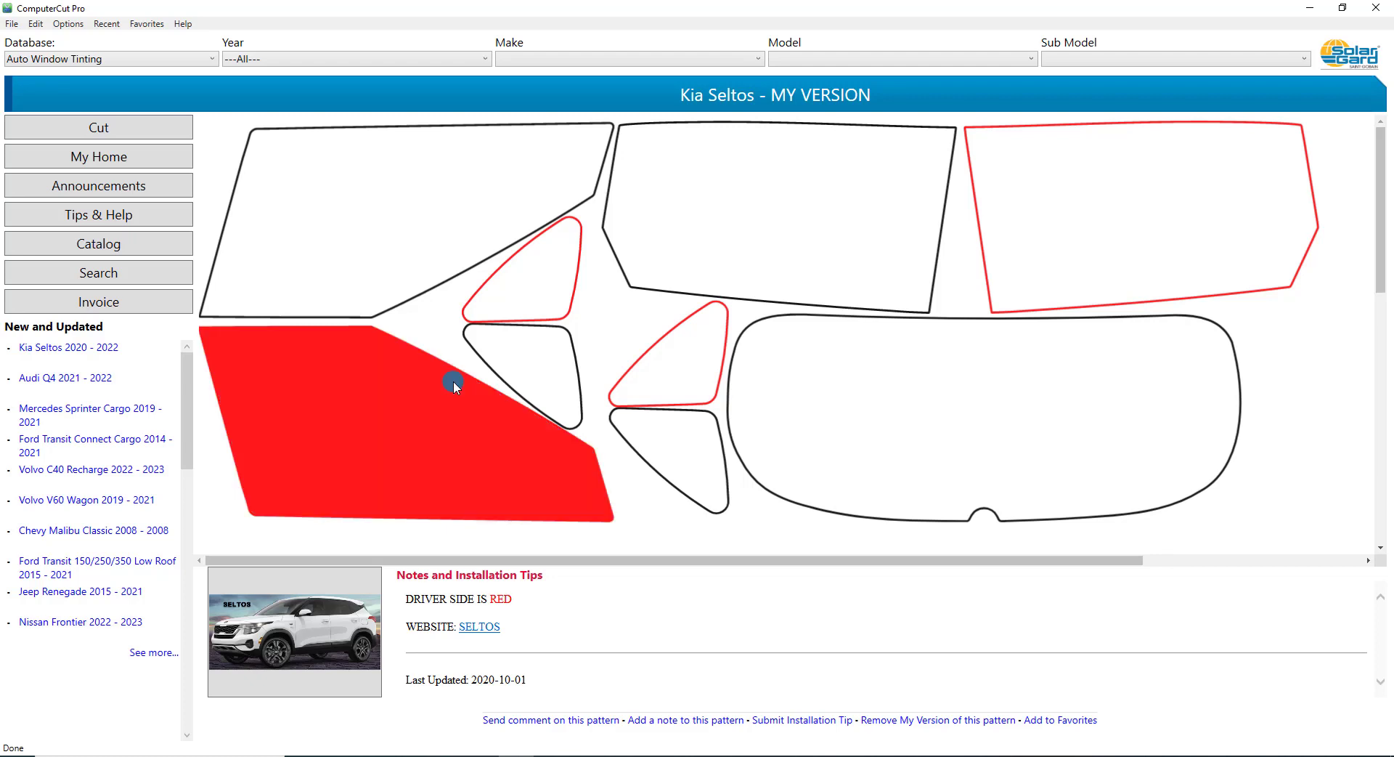
left_click(116, 128)
left_click_drag(281, 560, 366, 456)
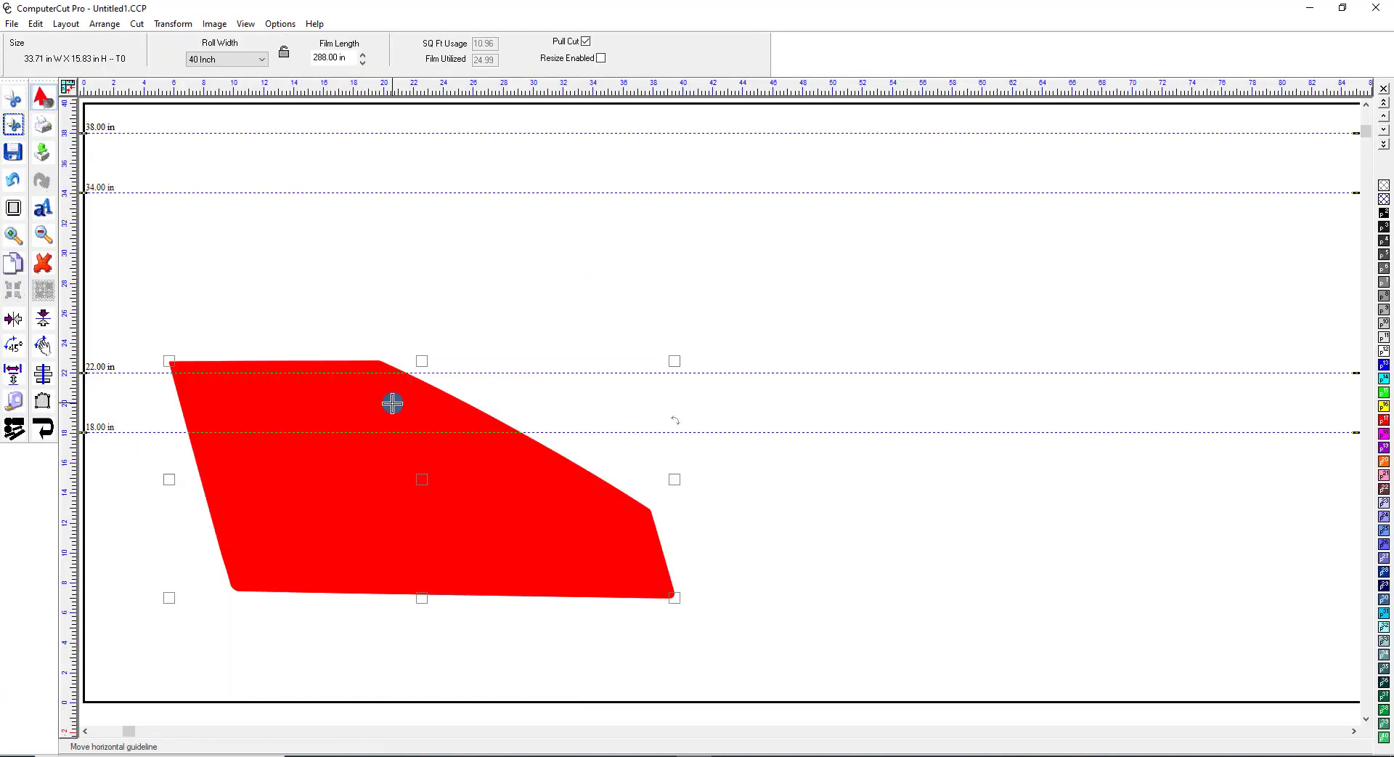
double_click(386, 454)
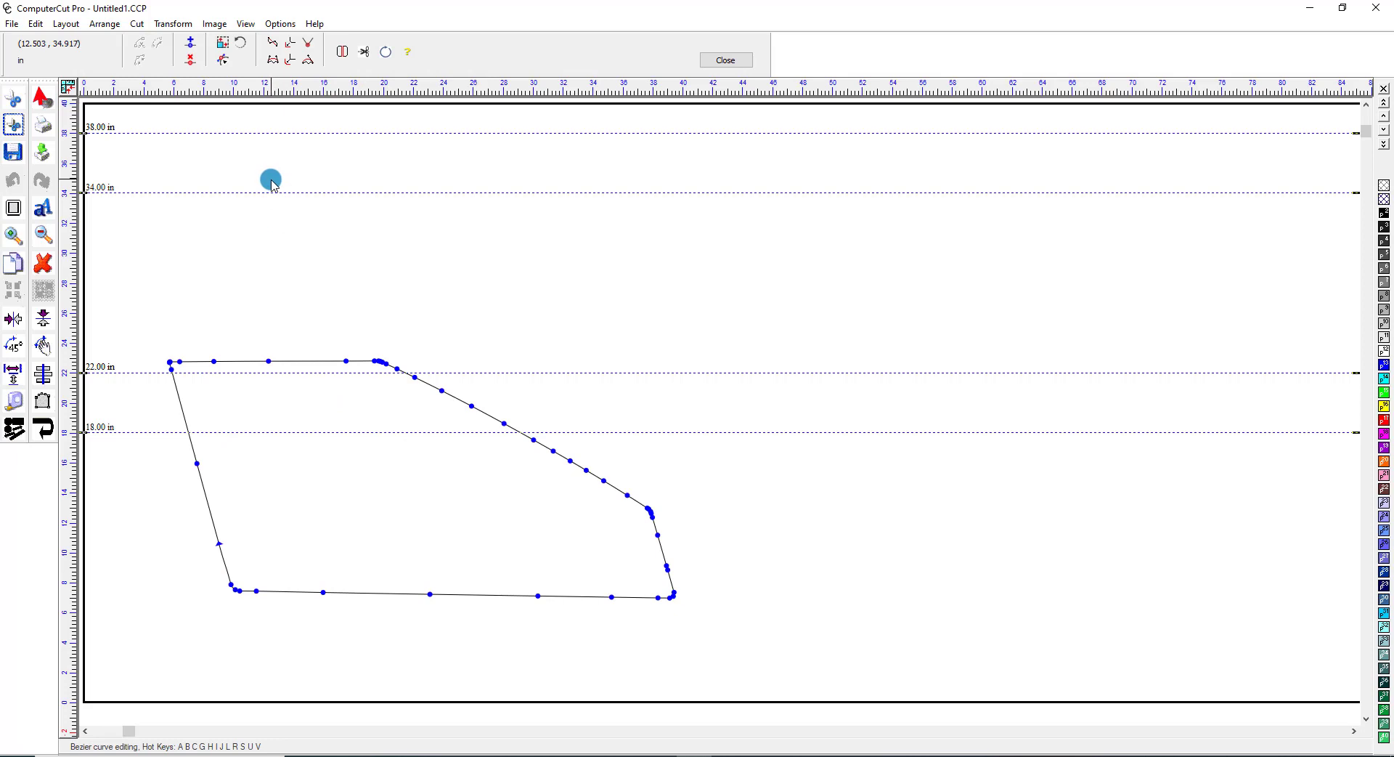
Add a node along the pattern's upper edge, between its two middle nodes, and remove it again
left_click(192, 47)
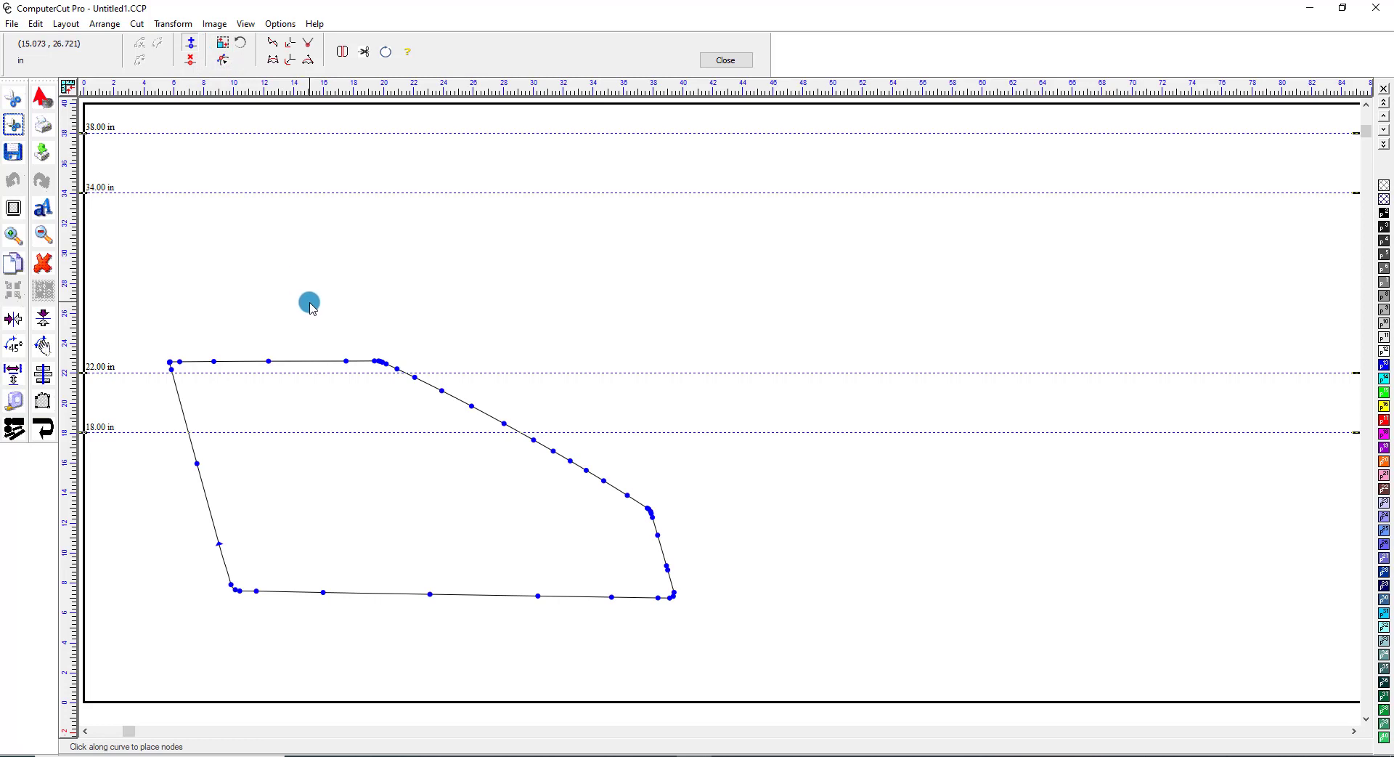
left_click(307, 360)
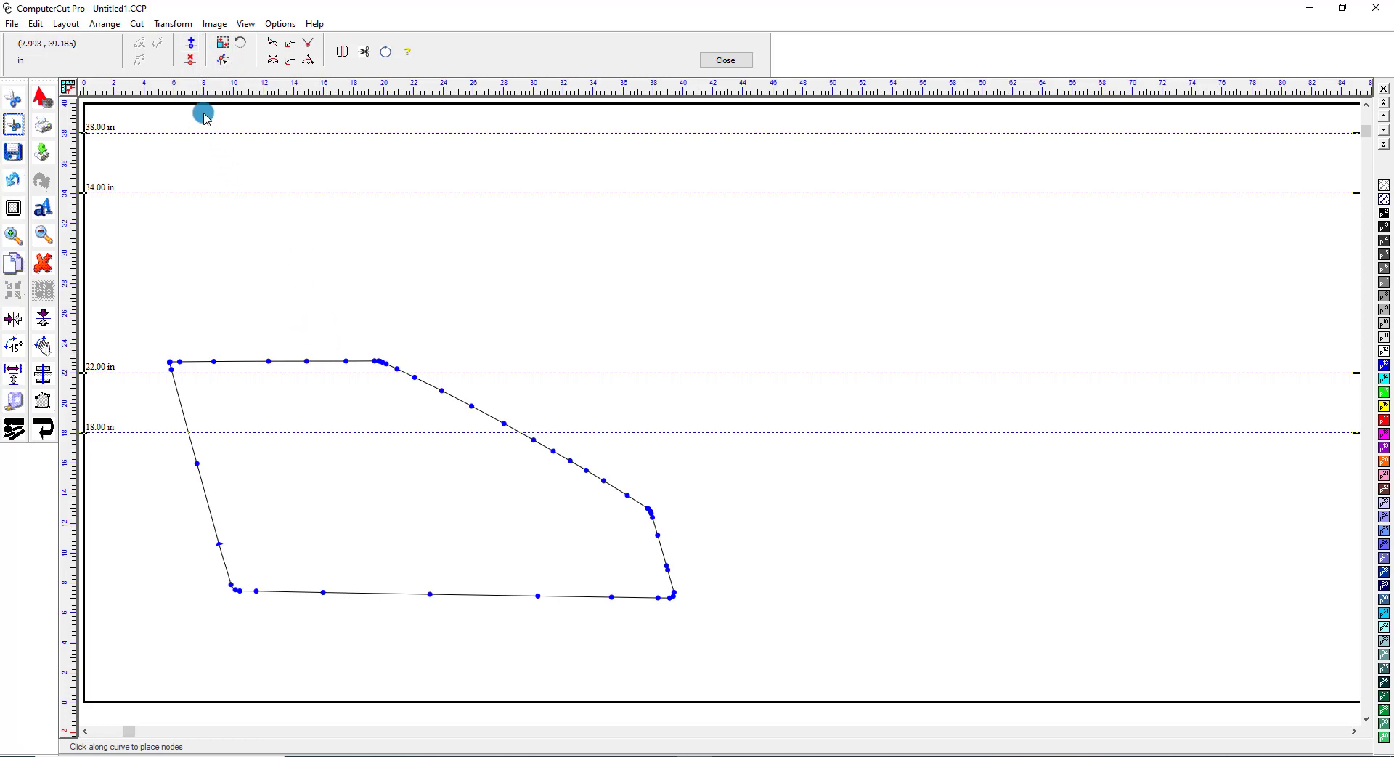
left_click(191, 61)
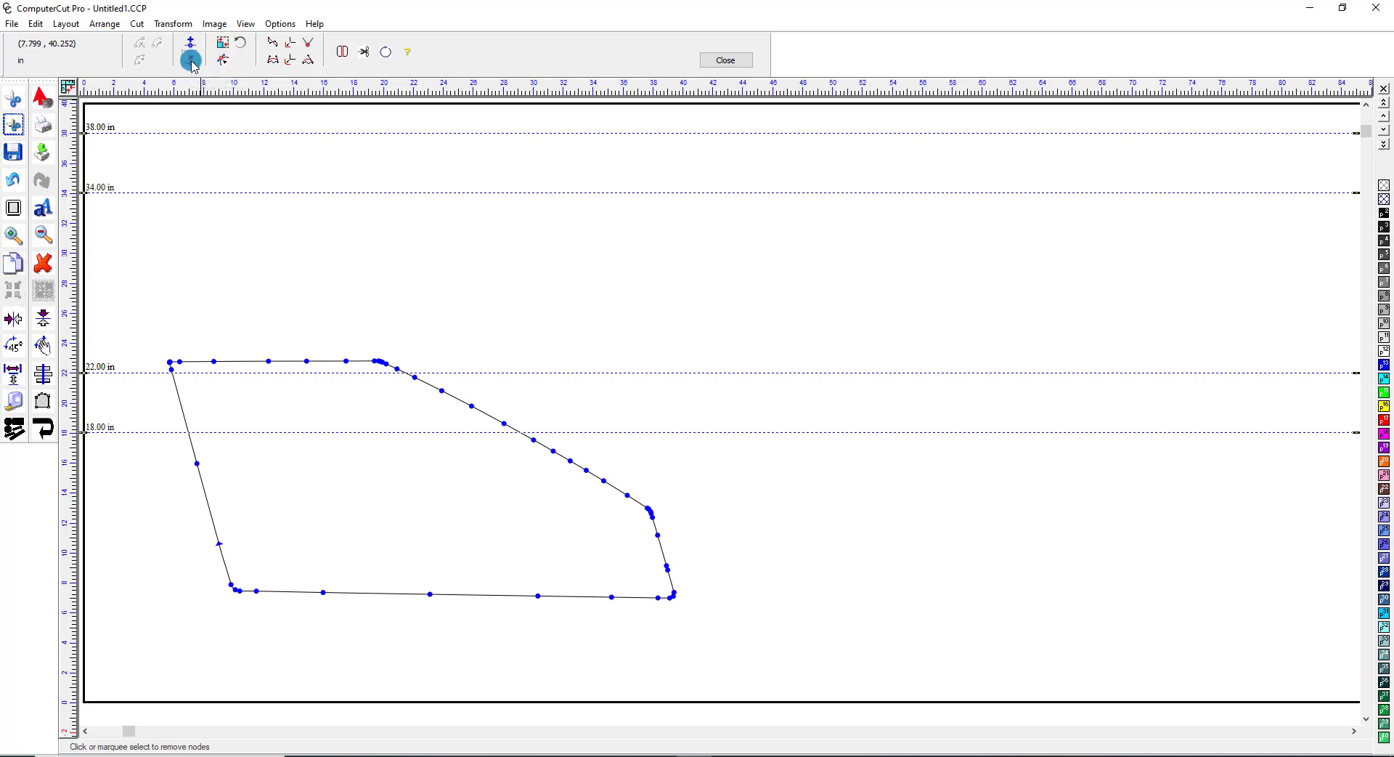
left_click(306, 361)
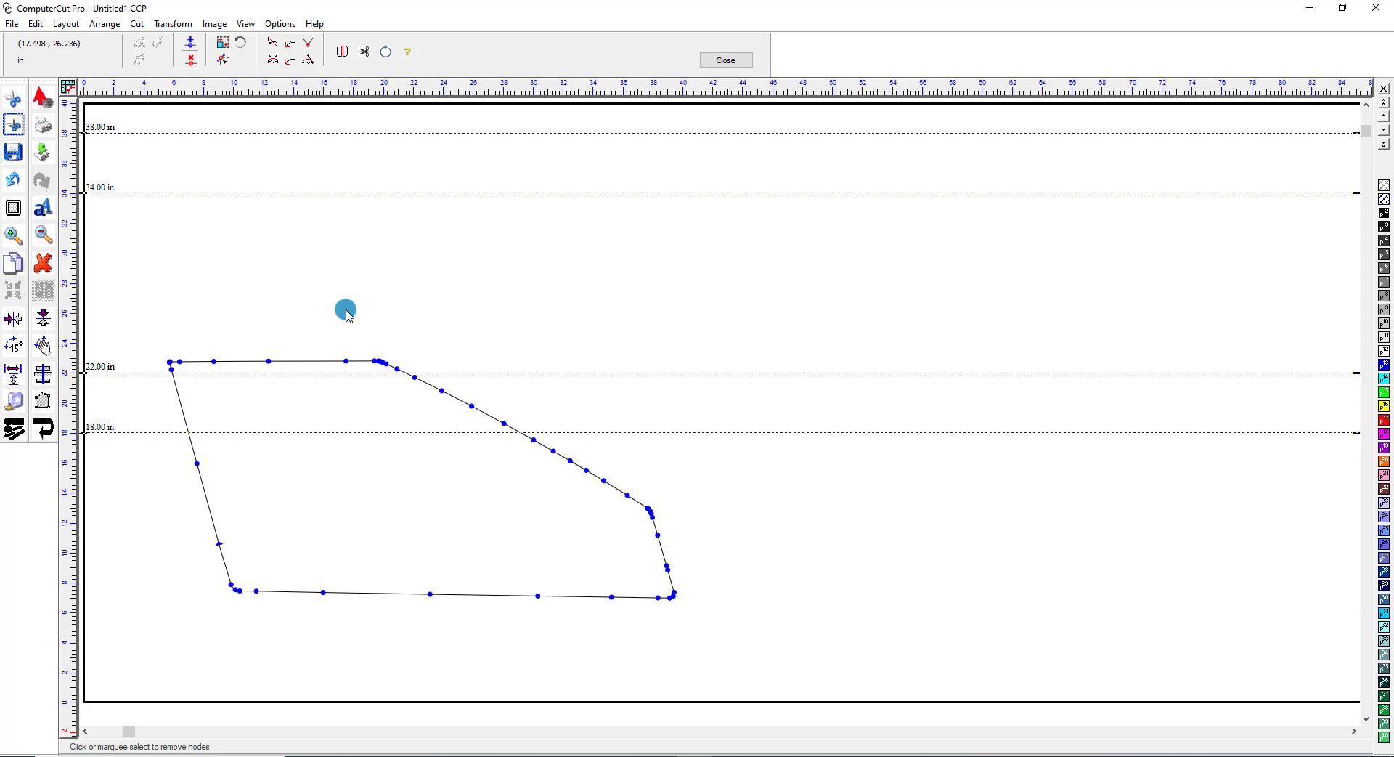
Select all of the pattern's nodes and rotate the shape slightly about its center
left_click(348, 314)
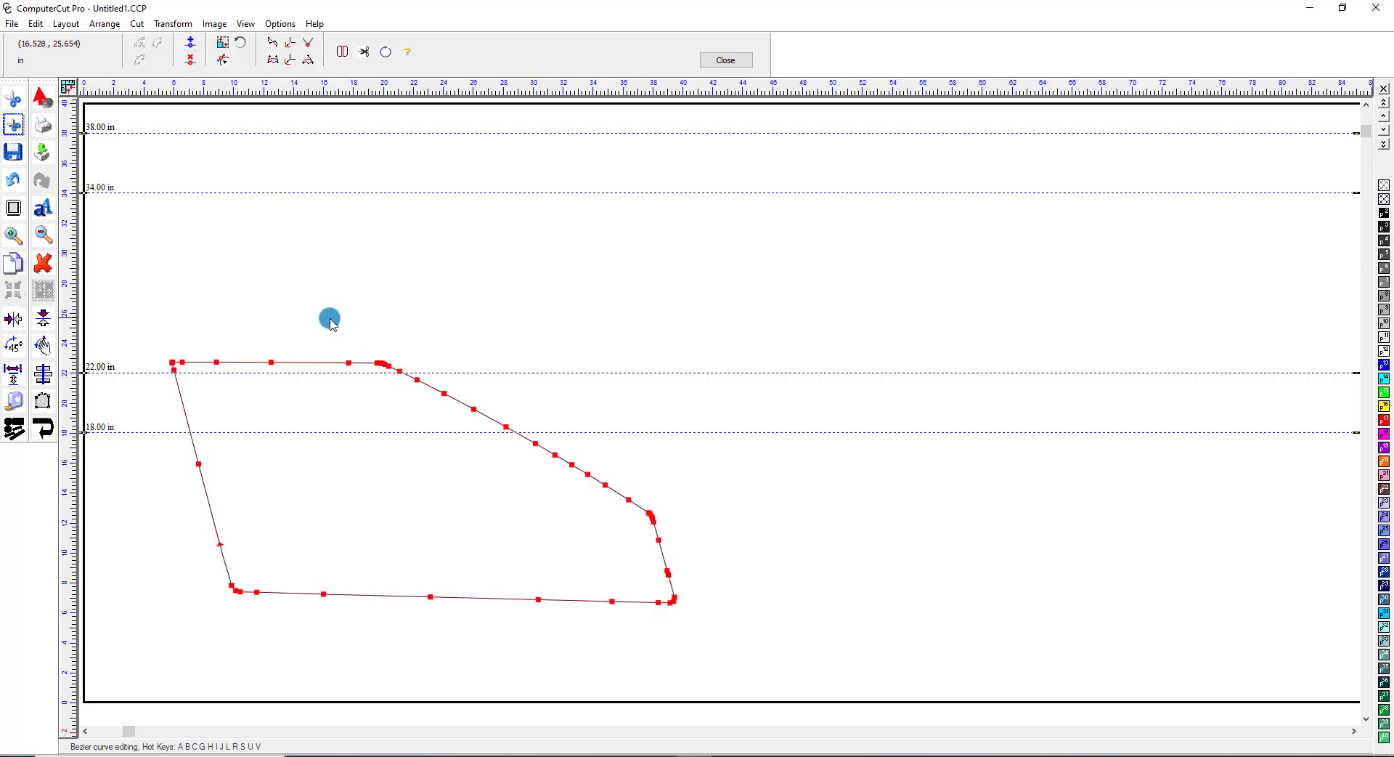
left_click(242, 46)
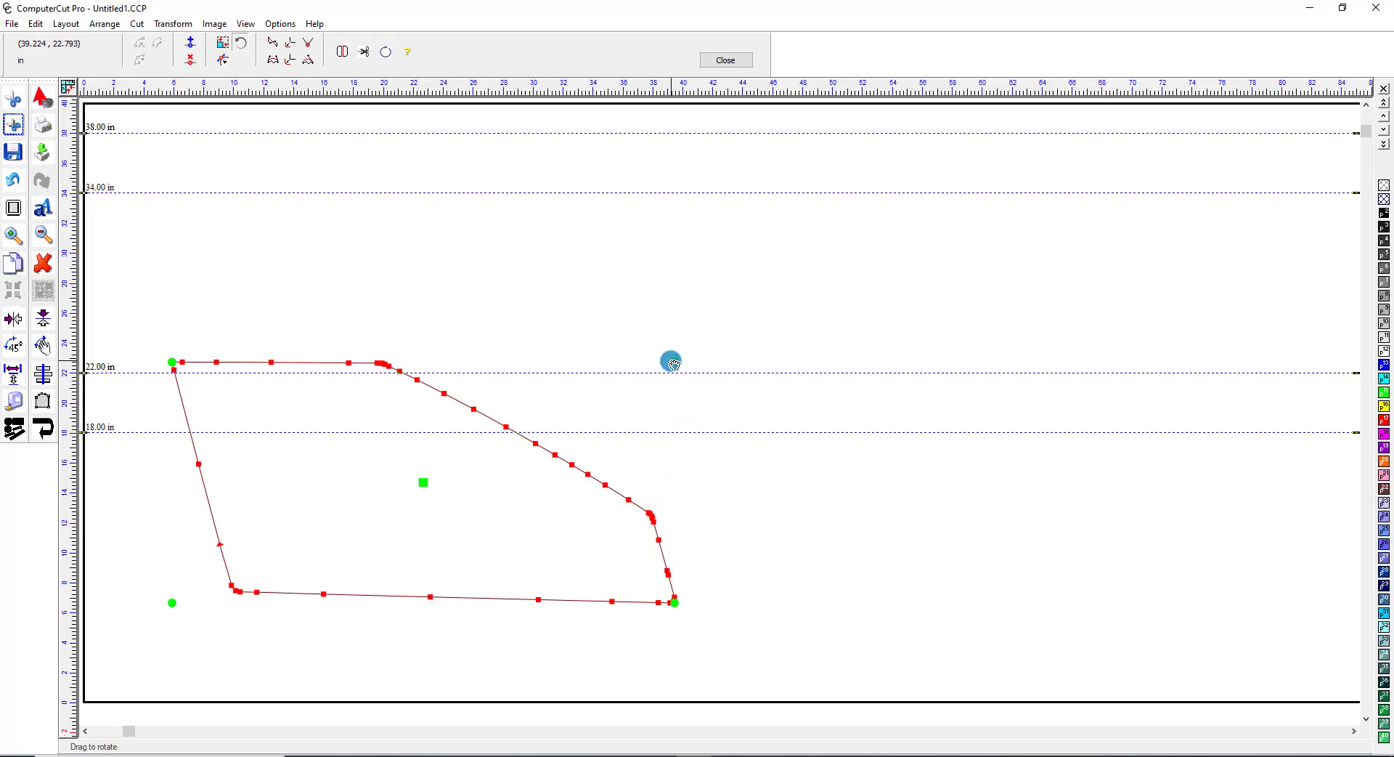
left_click_drag(672, 362, 672, 361)
mouse_move(671, 355)
left_mouse_down()
mouse_move(628, 314)
mouse_move(657, 372)
left_mouse_up()
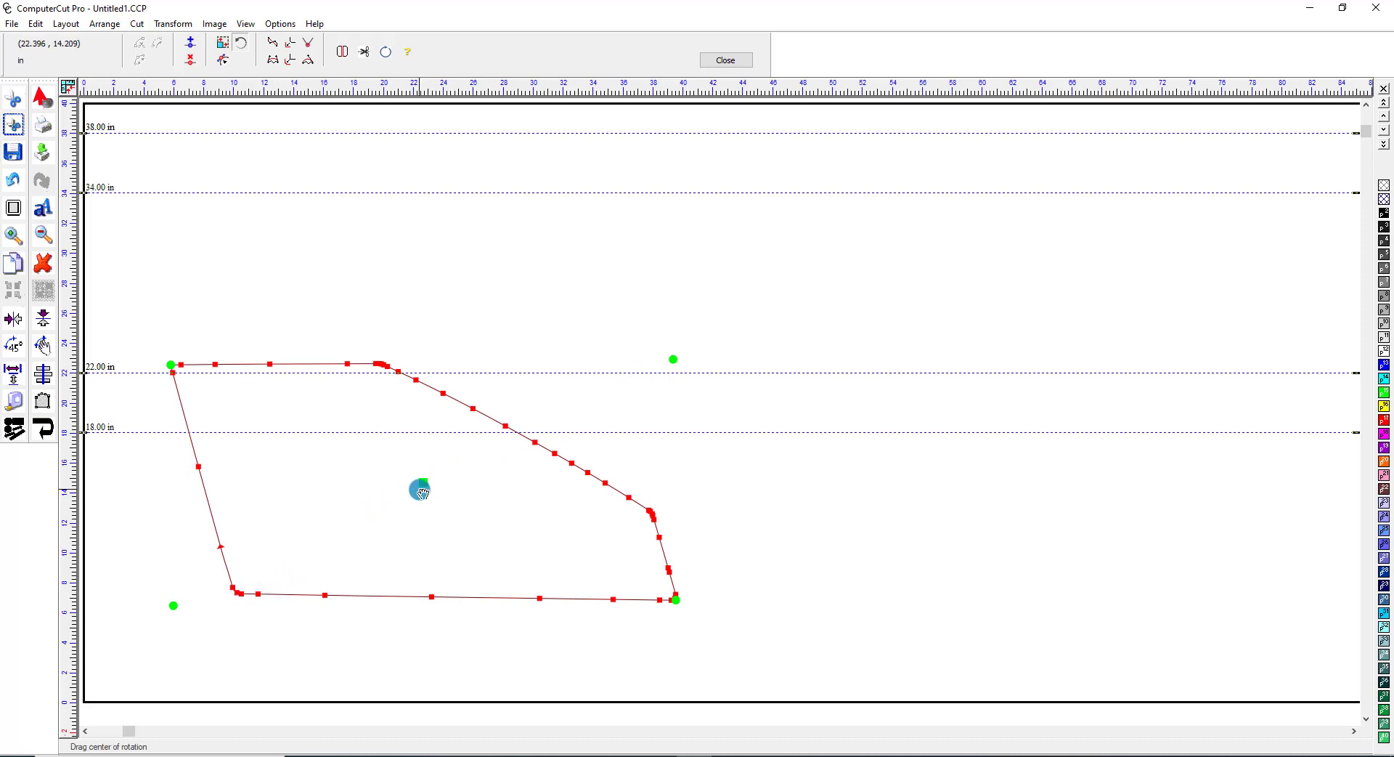
Try rotating the pattern about its lower-left corner, move the rotation center back inside the shape, and undo the rotation
mouse_move(422, 483)
left_mouse_down()
mouse_move(298, 544)
mouse_move(240, 598)
left_mouse_up()
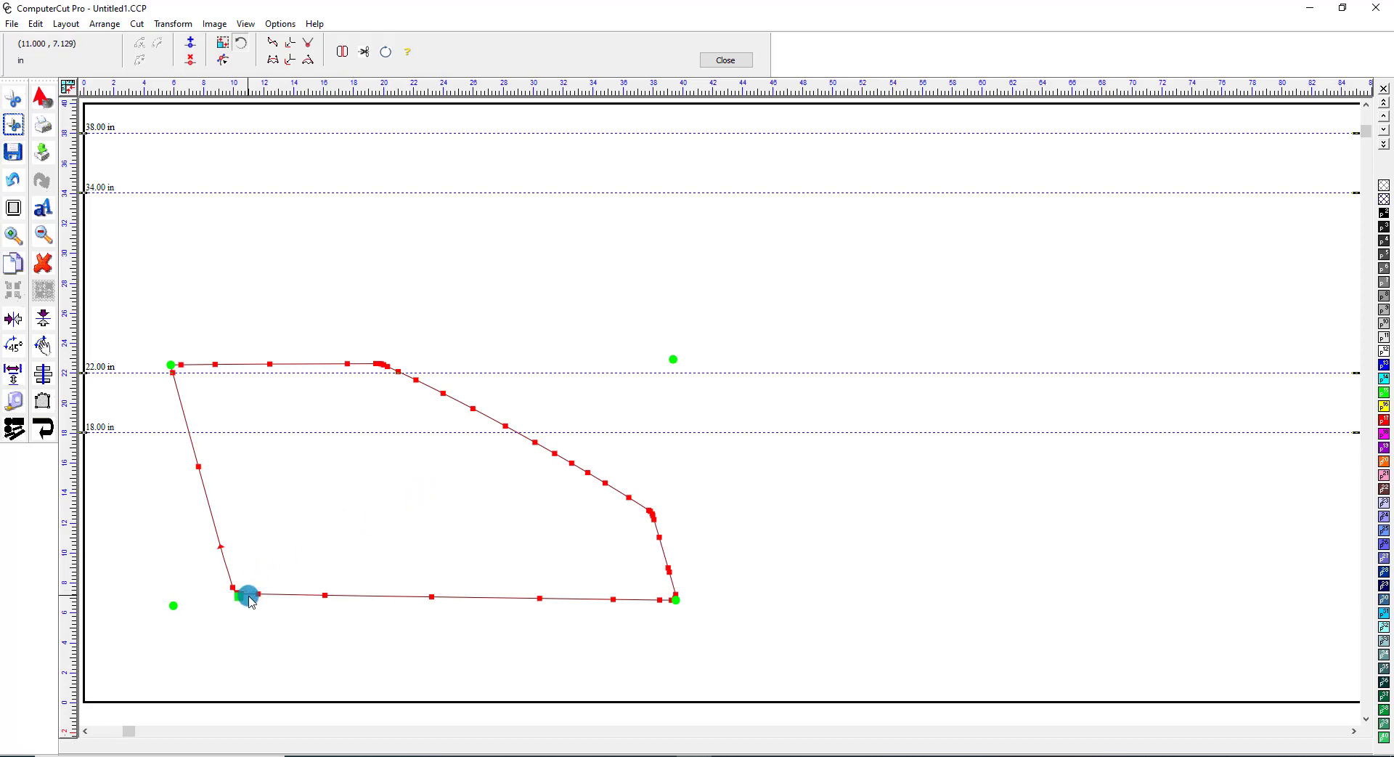
left_click_drag(673, 362, 637, 368)
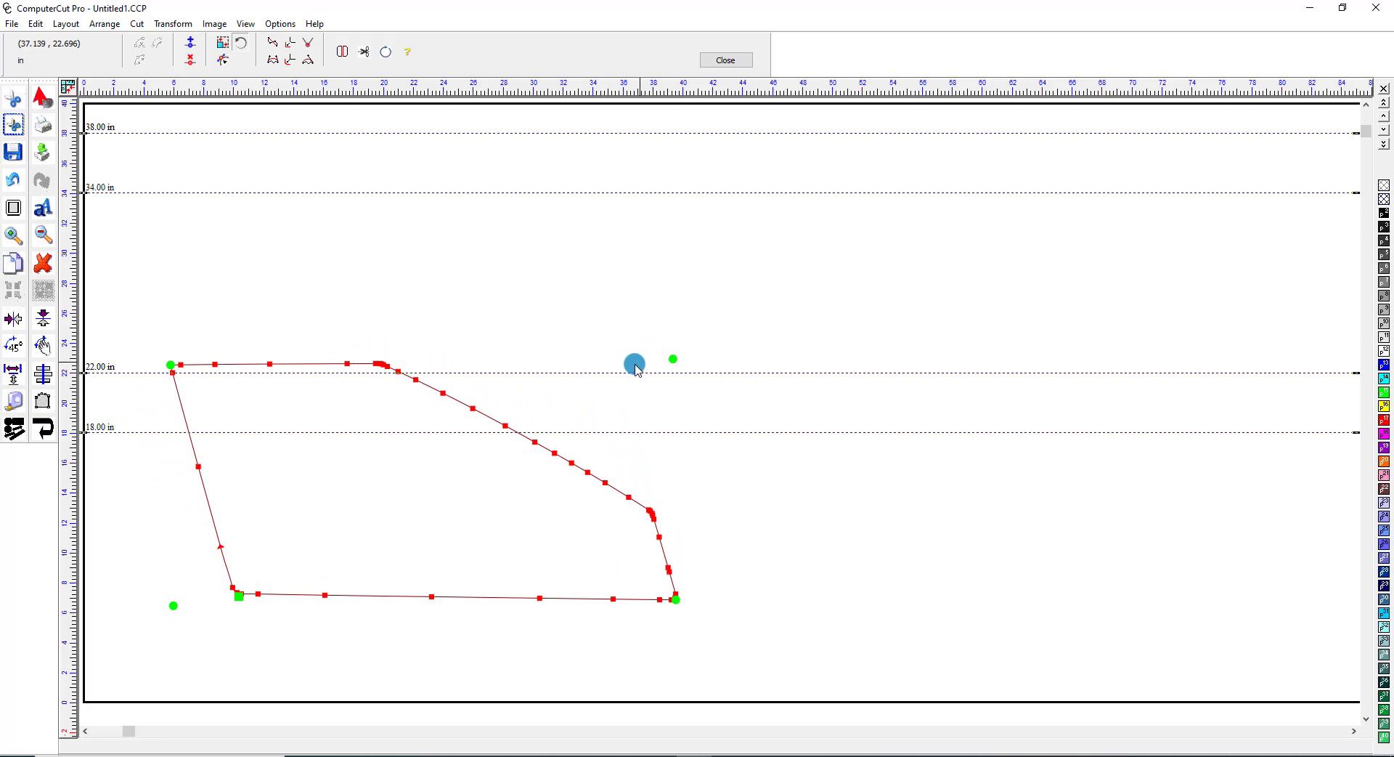
left_click_drag(235, 590, 360, 493)
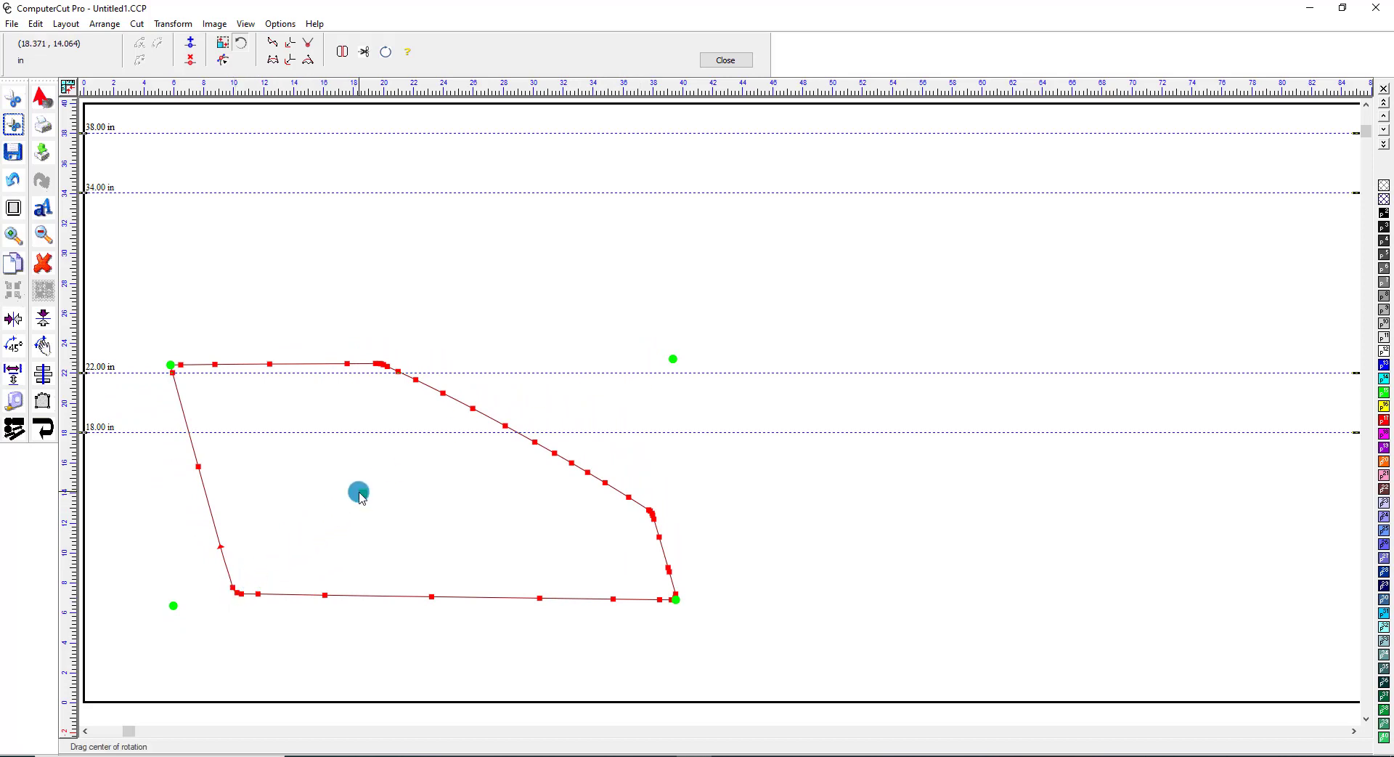
key("ctrl+z")
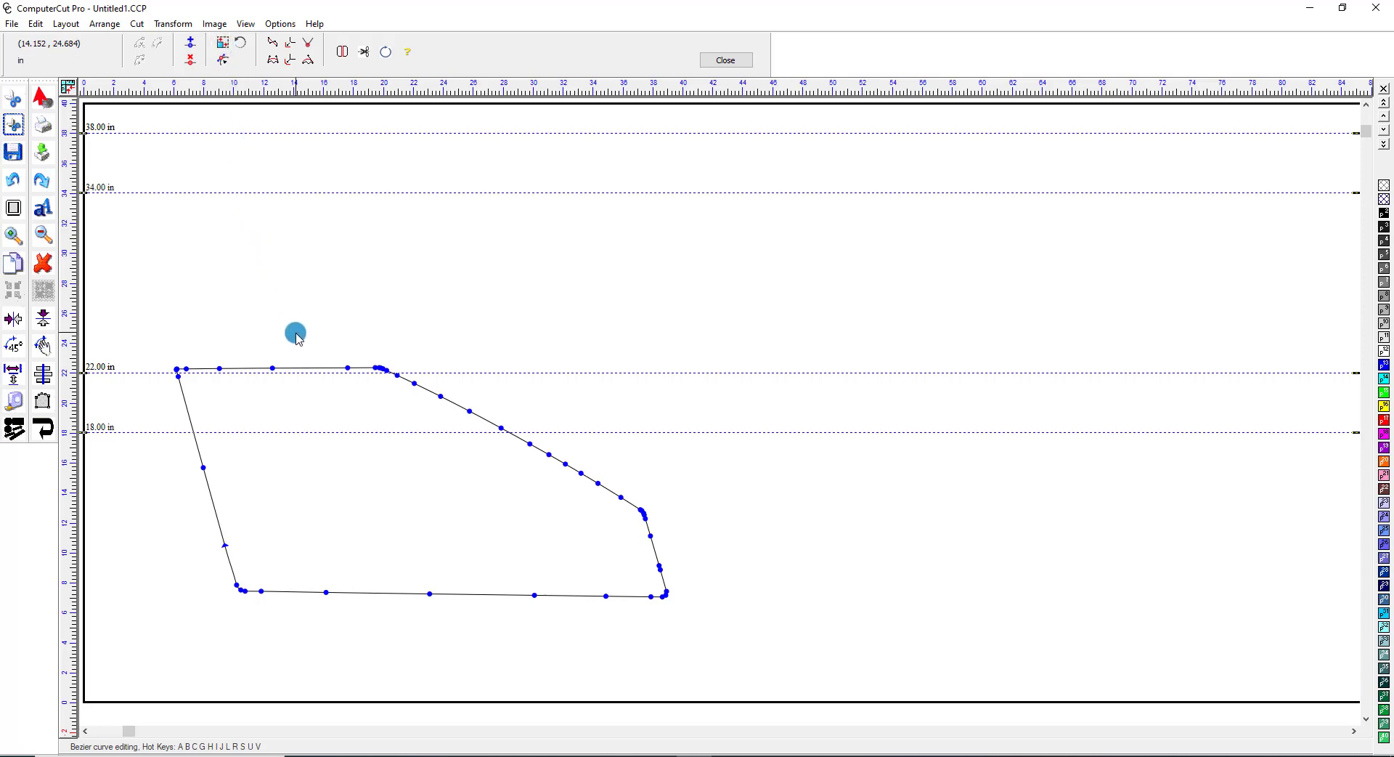
Select all of the pattern's nodes, enlarge the shape slightly from its upper-right corner, widen it a little more, and deselect
left_click(221, 45)
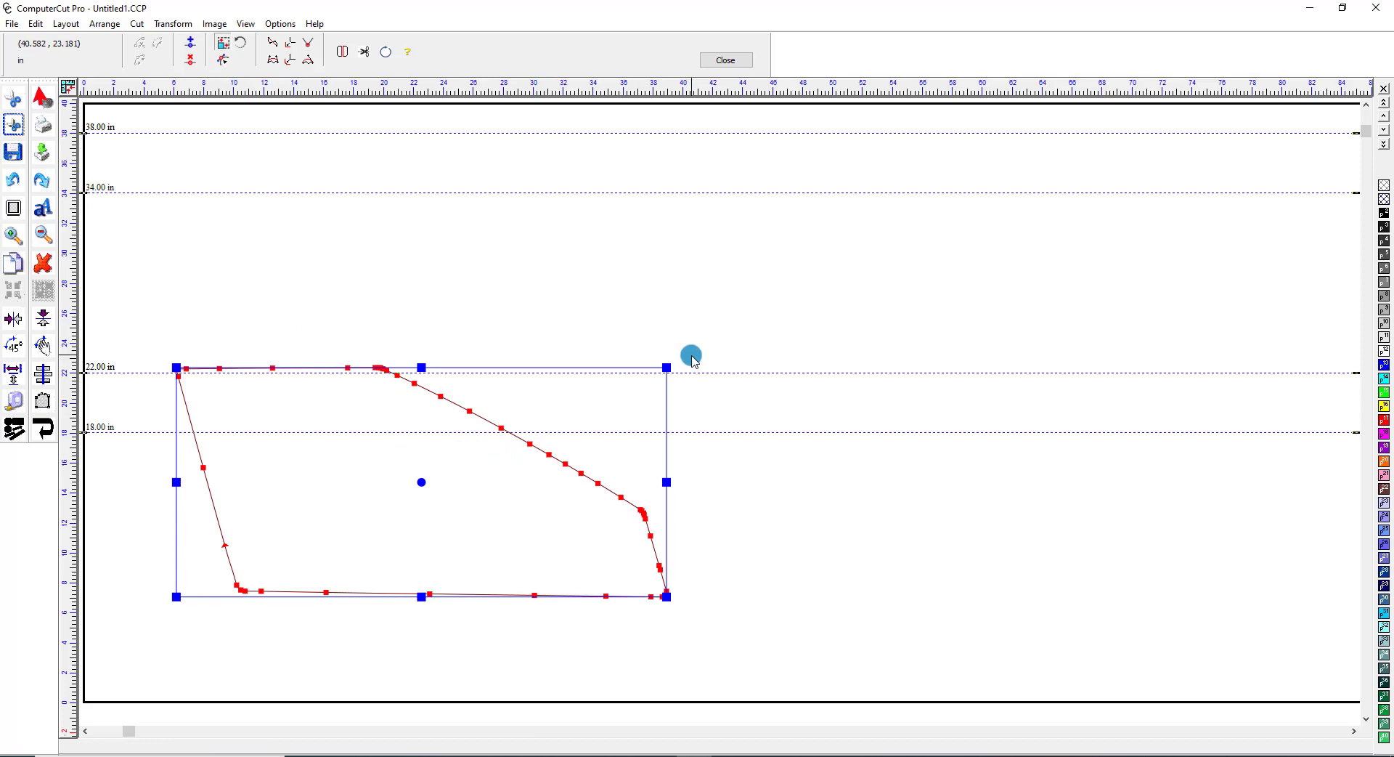
mouse_move(667, 367)
left_mouse_down()
mouse_move(720, 330)
mouse_move(662, 351)
mouse_move(697, 336)
mouse_move(681, 345)
left_mouse_up()
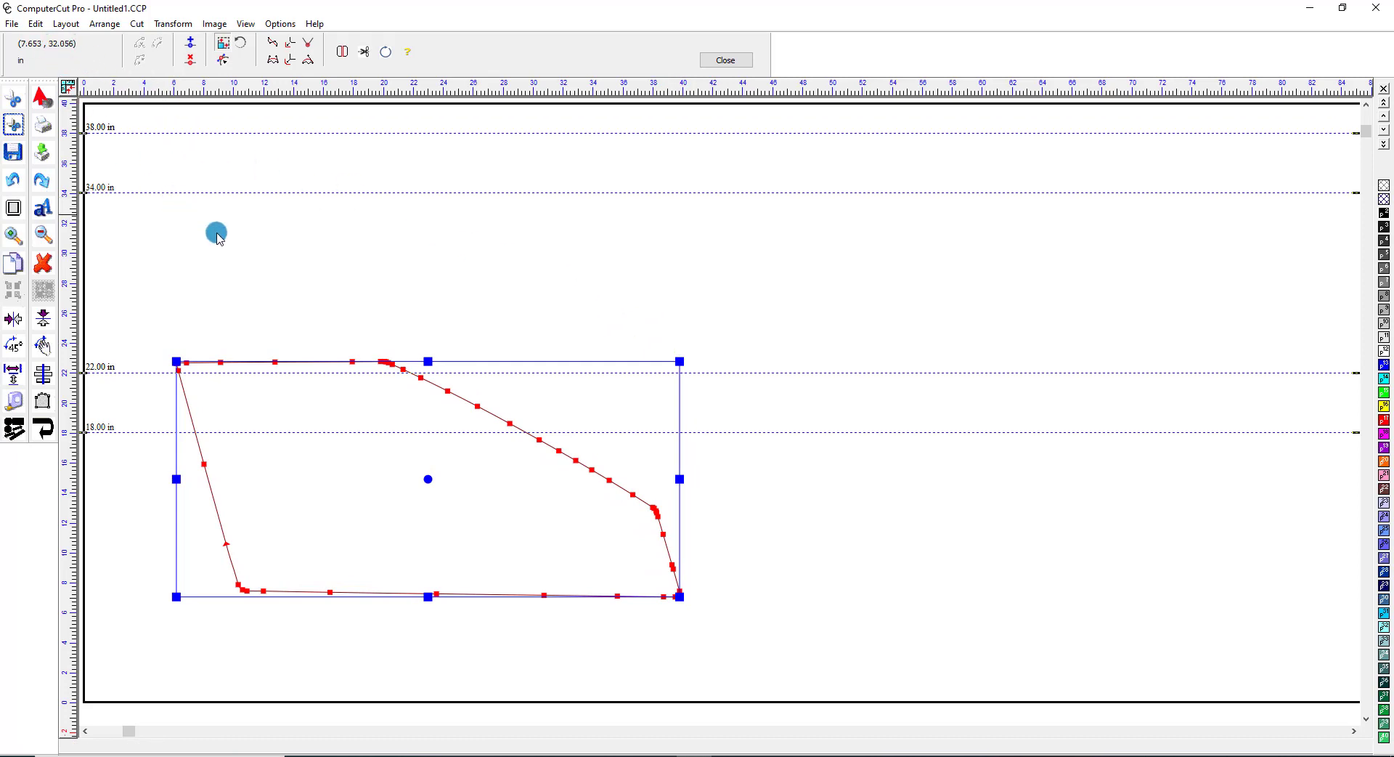
left_click_drag(680, 361, 680, 361)
mouse_move(678, 477)
left_mouse_down()
mouse_move(709, 479)
mouse_move(676, 477)
mouse_move(694, 477)
left_mouse_up()
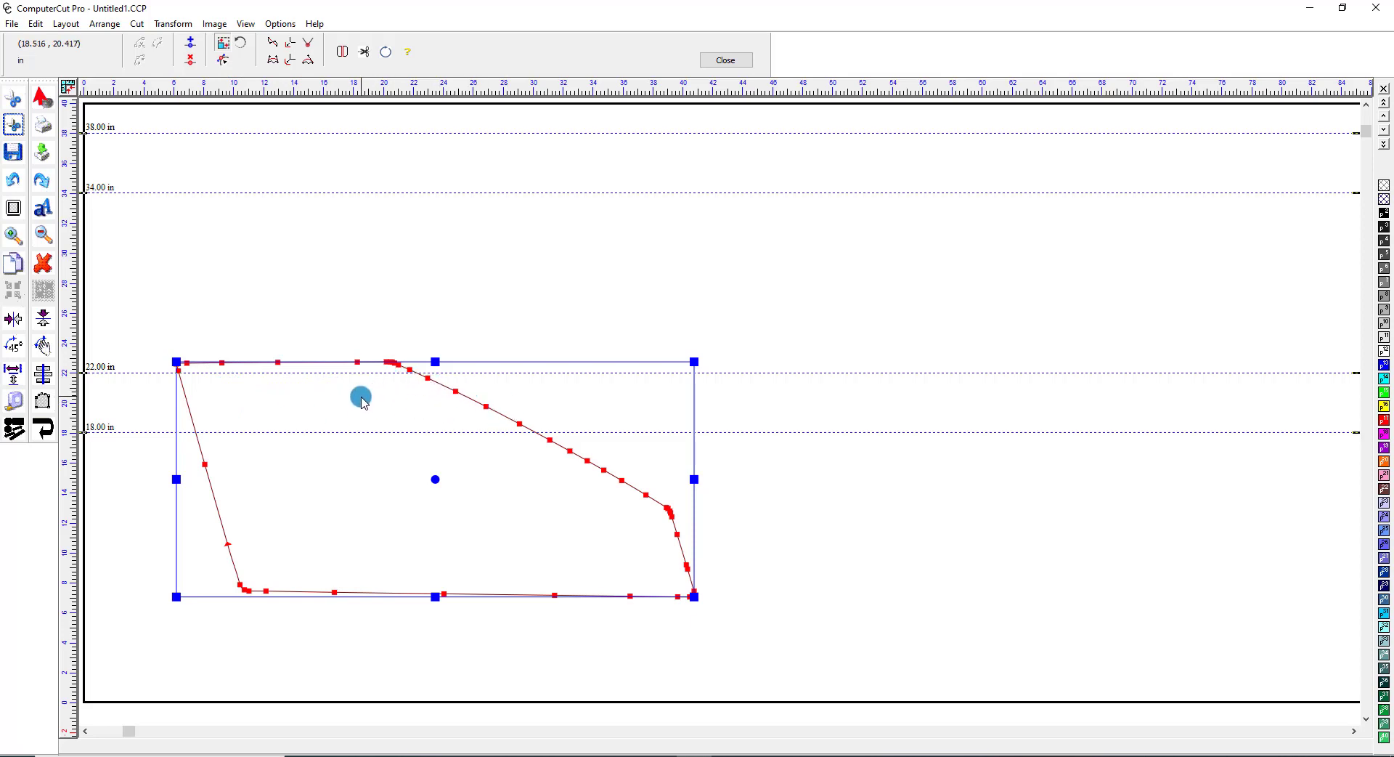
left_click(340, 313)
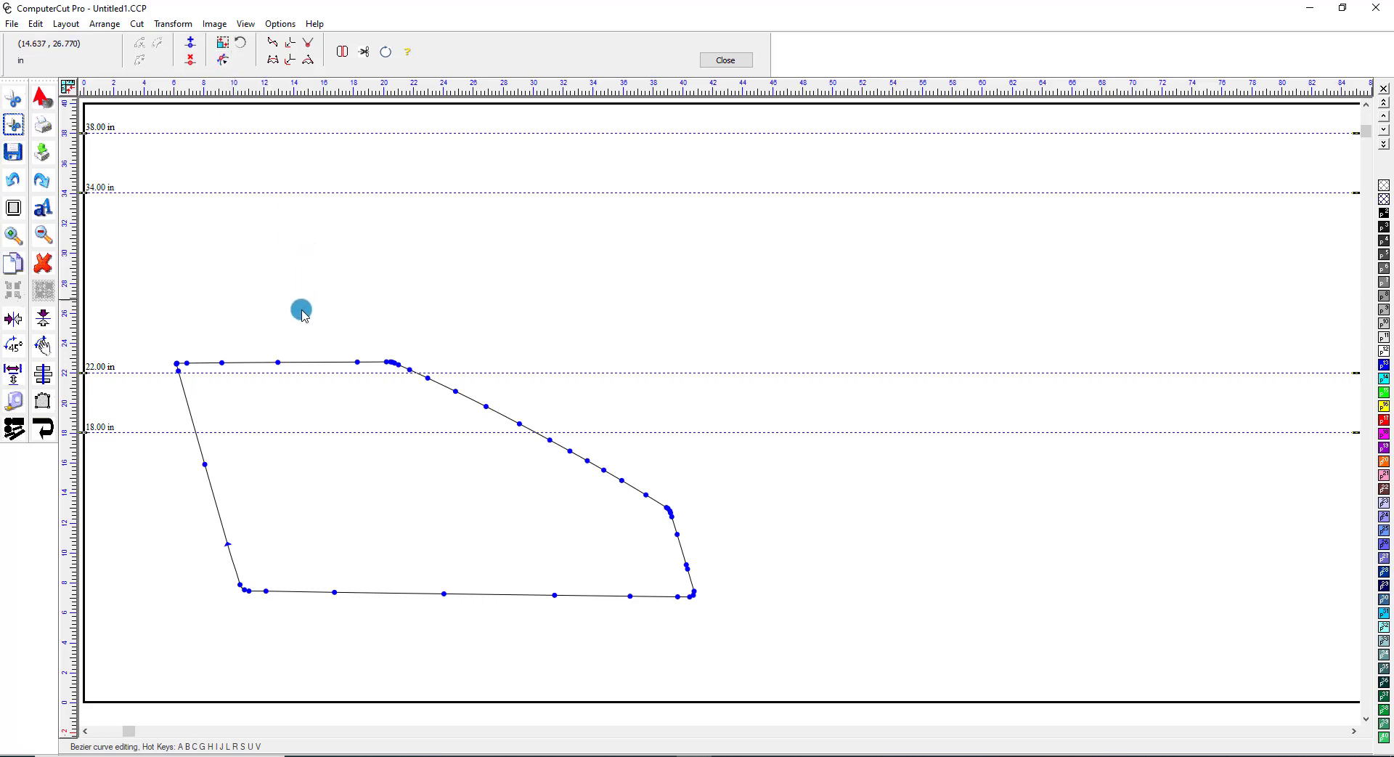
Nudge the middle node on the pattern's upper edge slightly and leave node editing
left_click(280, 362)
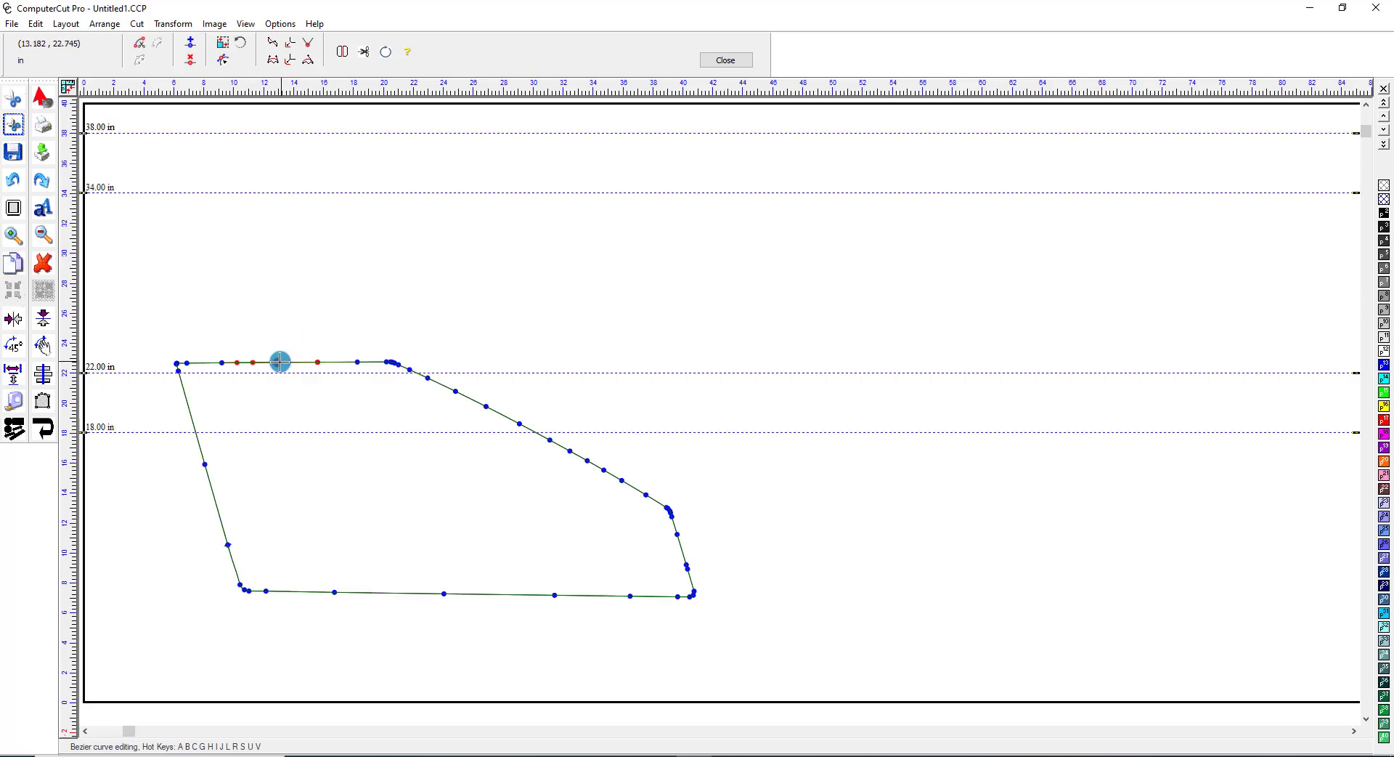
left_click_drag(277, 361, 278, 361)
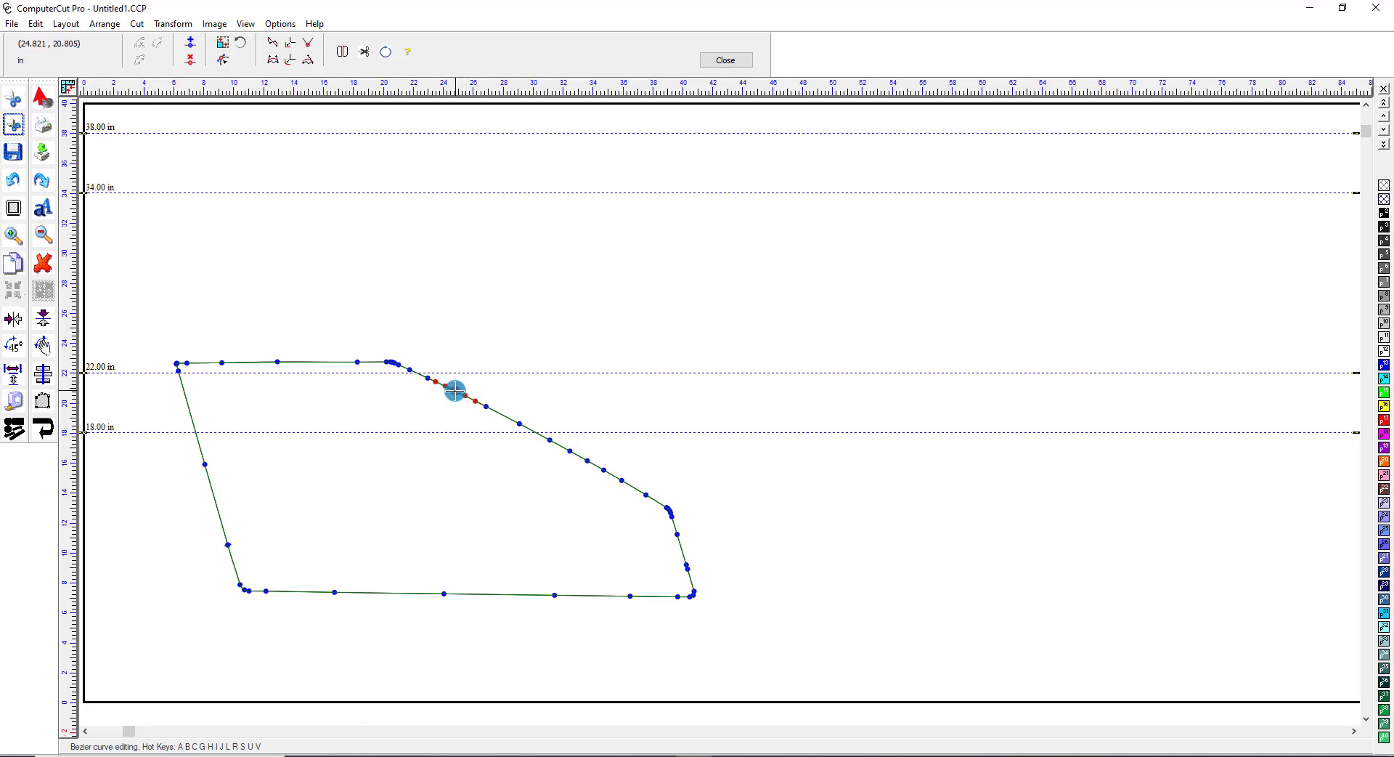
left_click(726, 60)
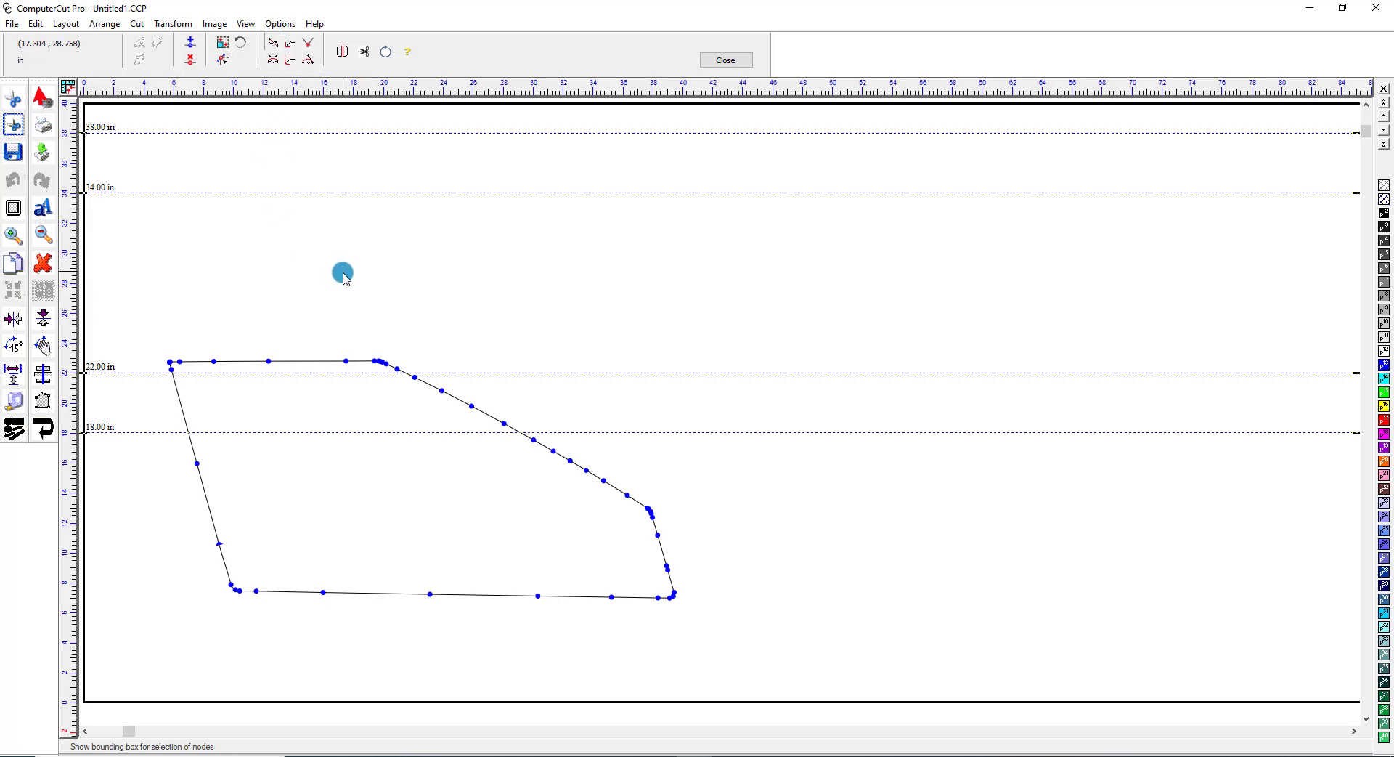
Try replacing the pattern's lower edge with a straight segment set just above both rounded corners, and undo it
left_click(227, 575)
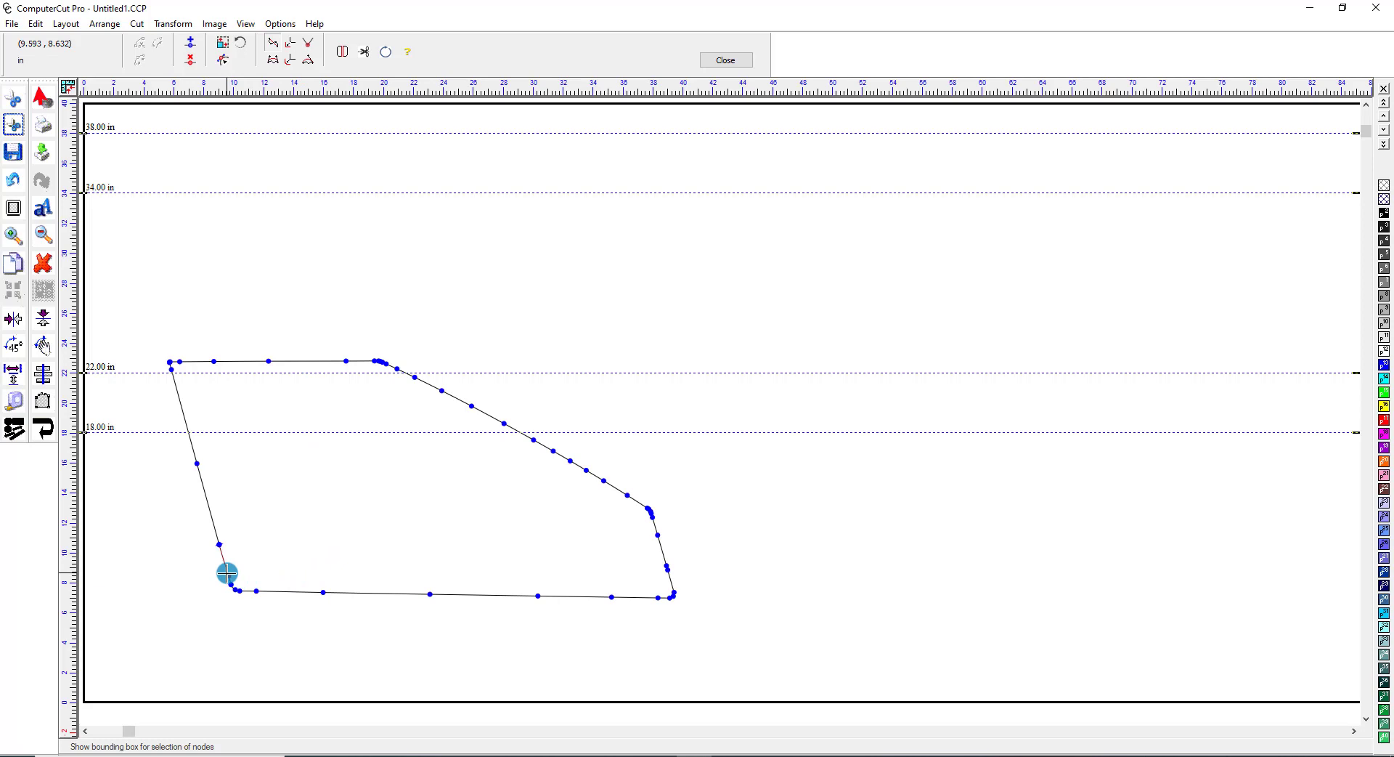
left_click(672, 584)
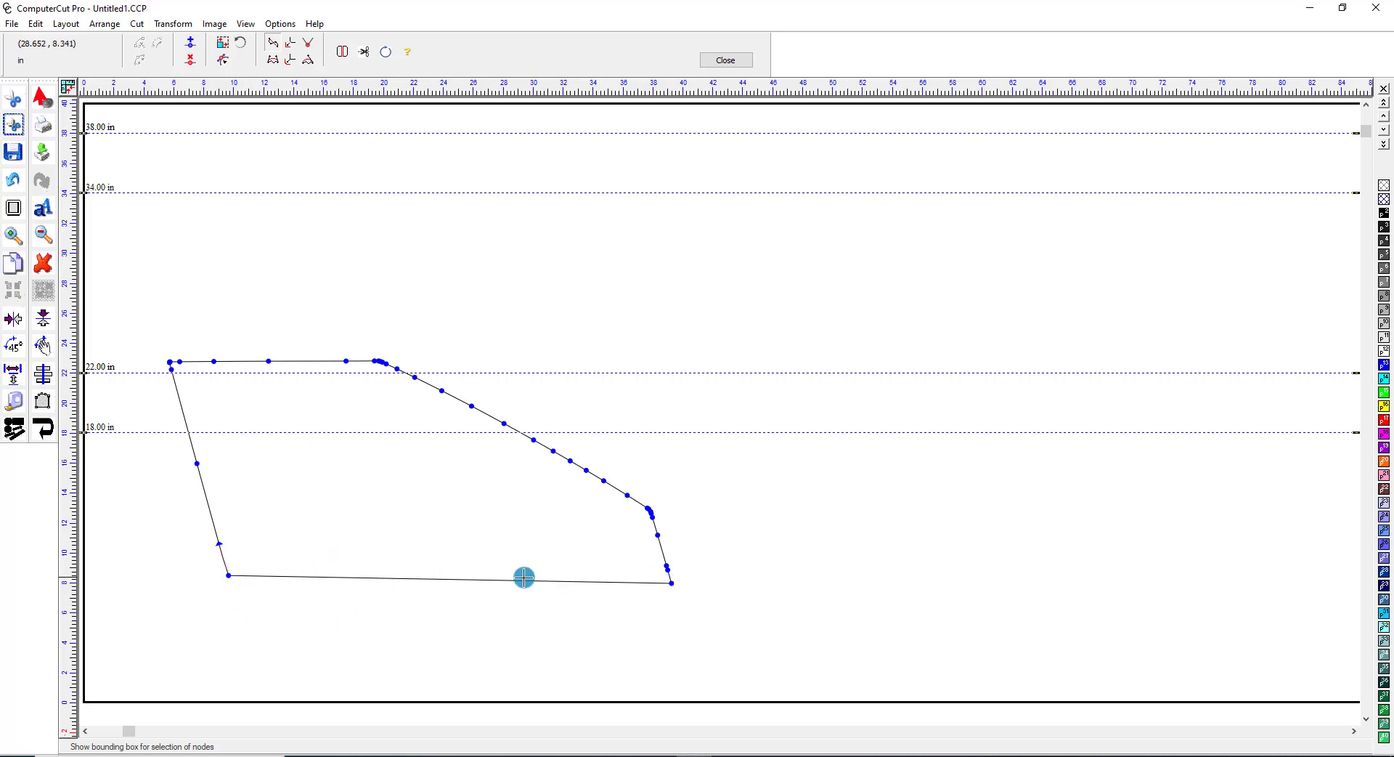
left_click(13, 180)
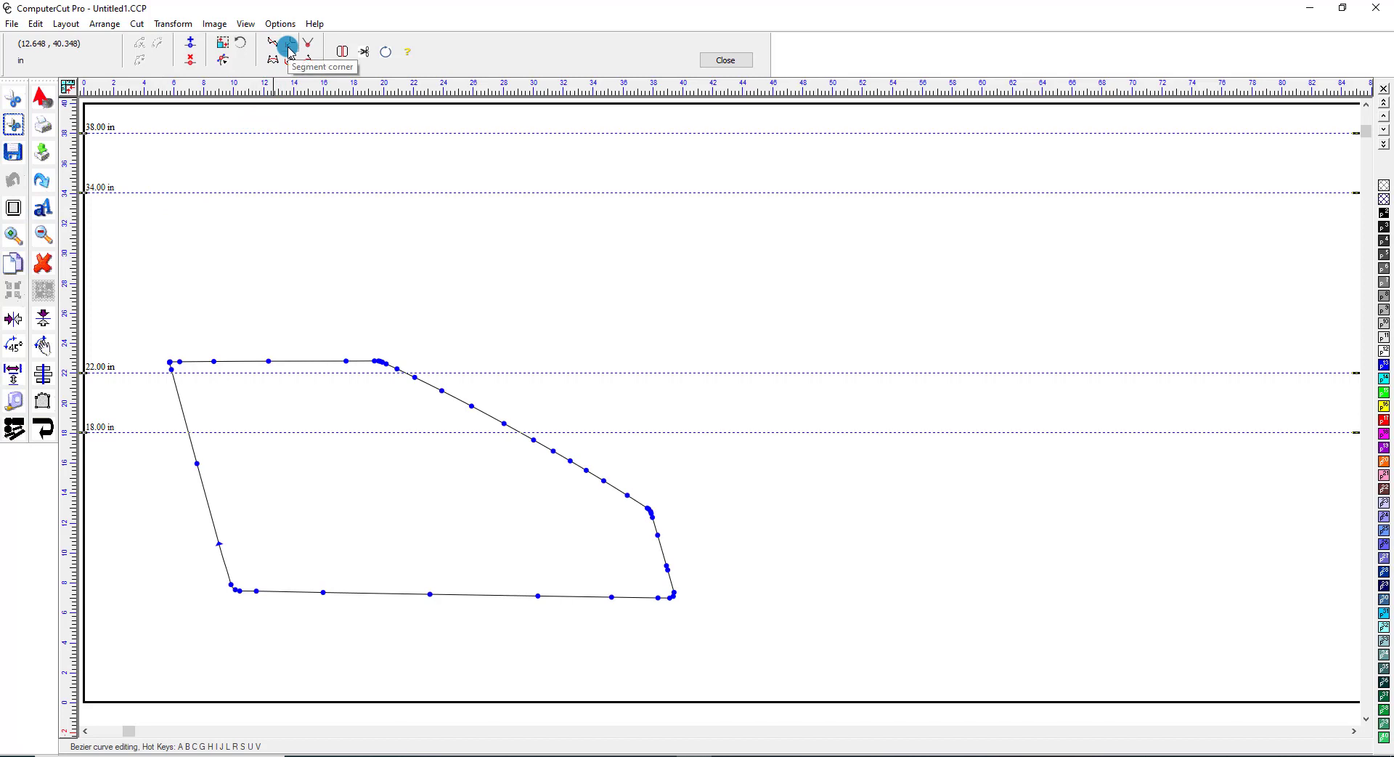
Replace the rounded lower-left corner with a sharp one using the Segment corner tool between points on the left and lower edges
left_click(14, 235)
left_click_drag(196, 530, 328, 615)
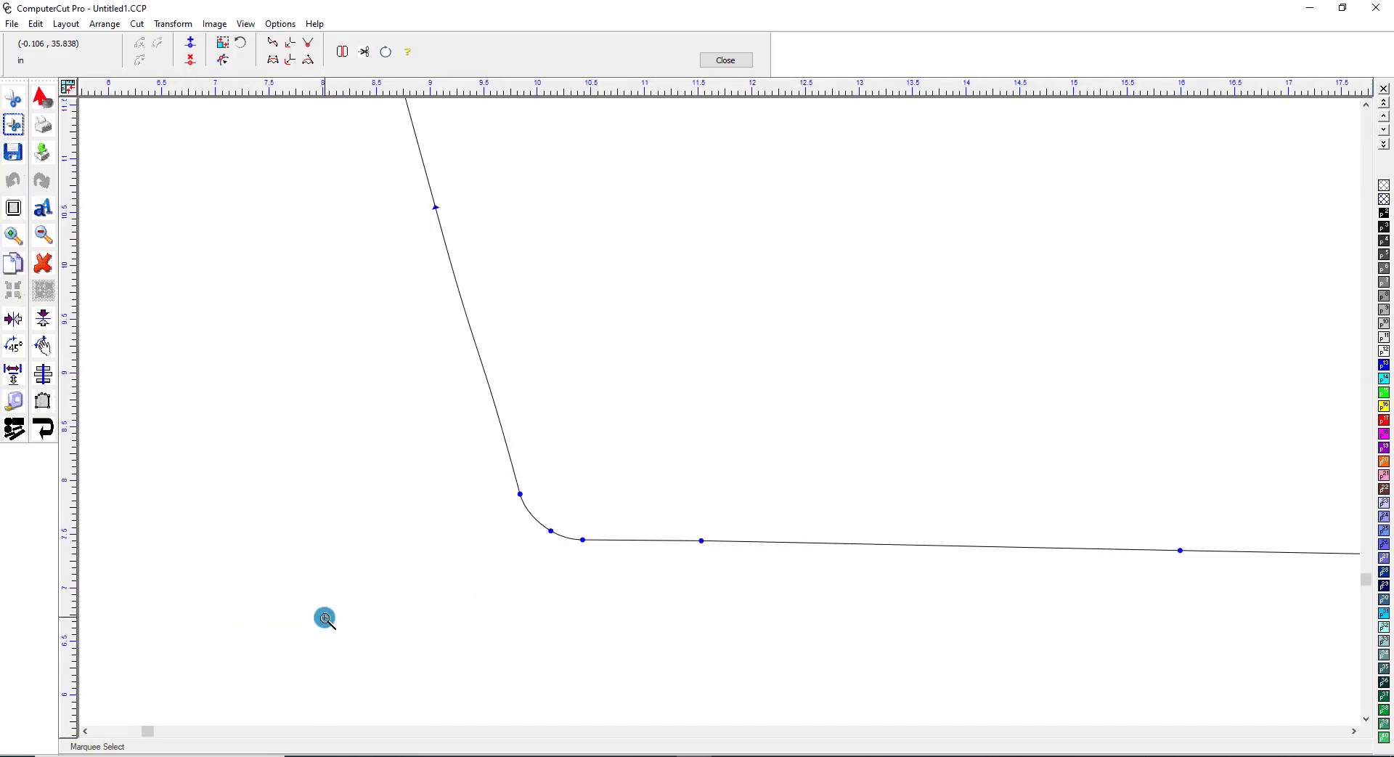
left_click(291, 44)
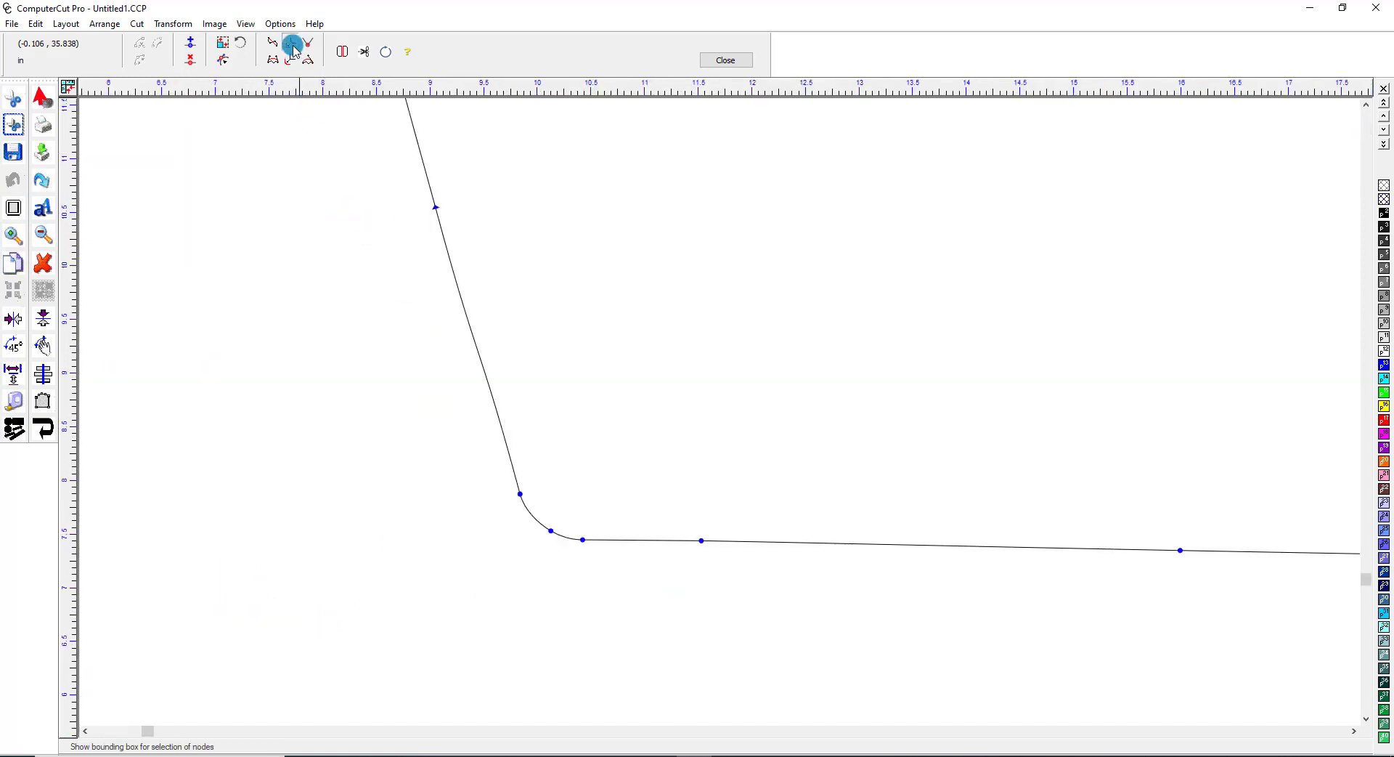
left_click(508, 445)
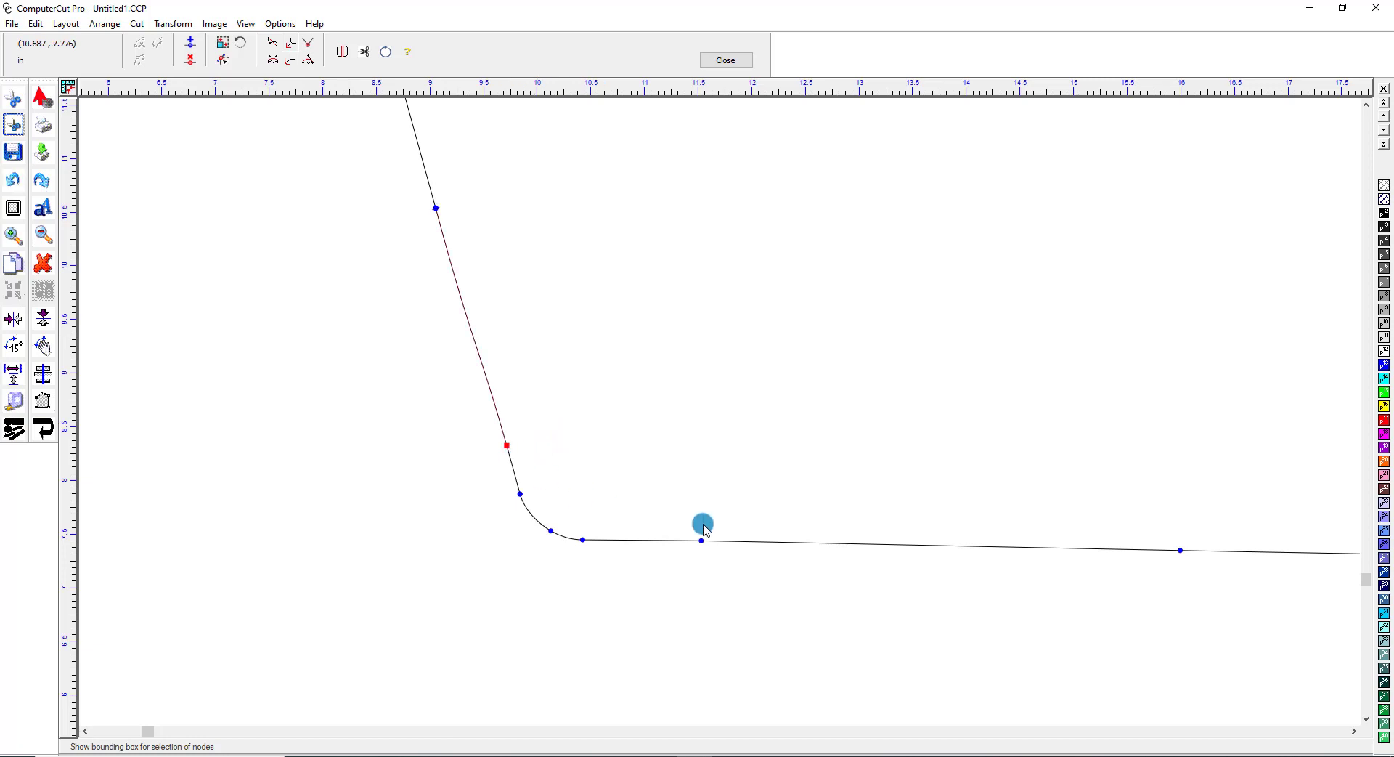
left_click(727, 540)
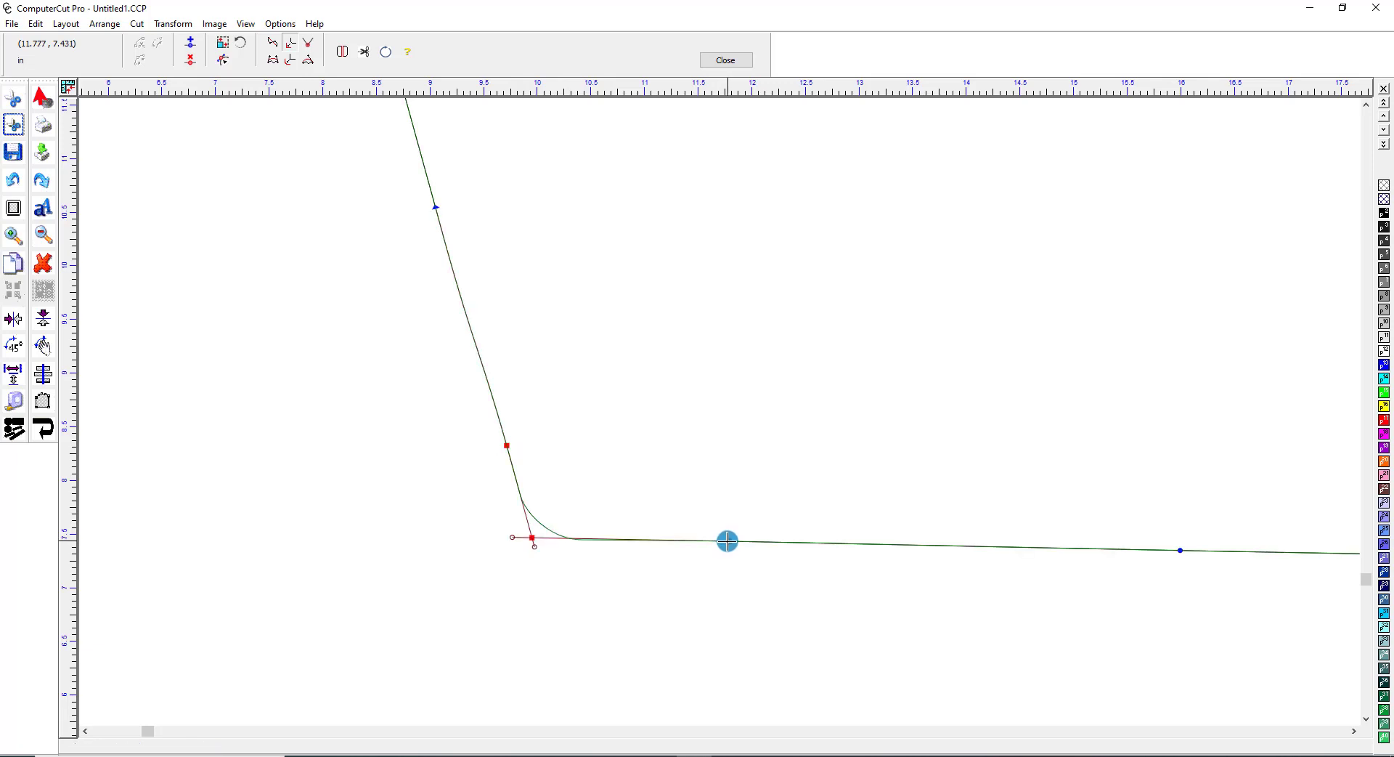
left_click(554, 559)
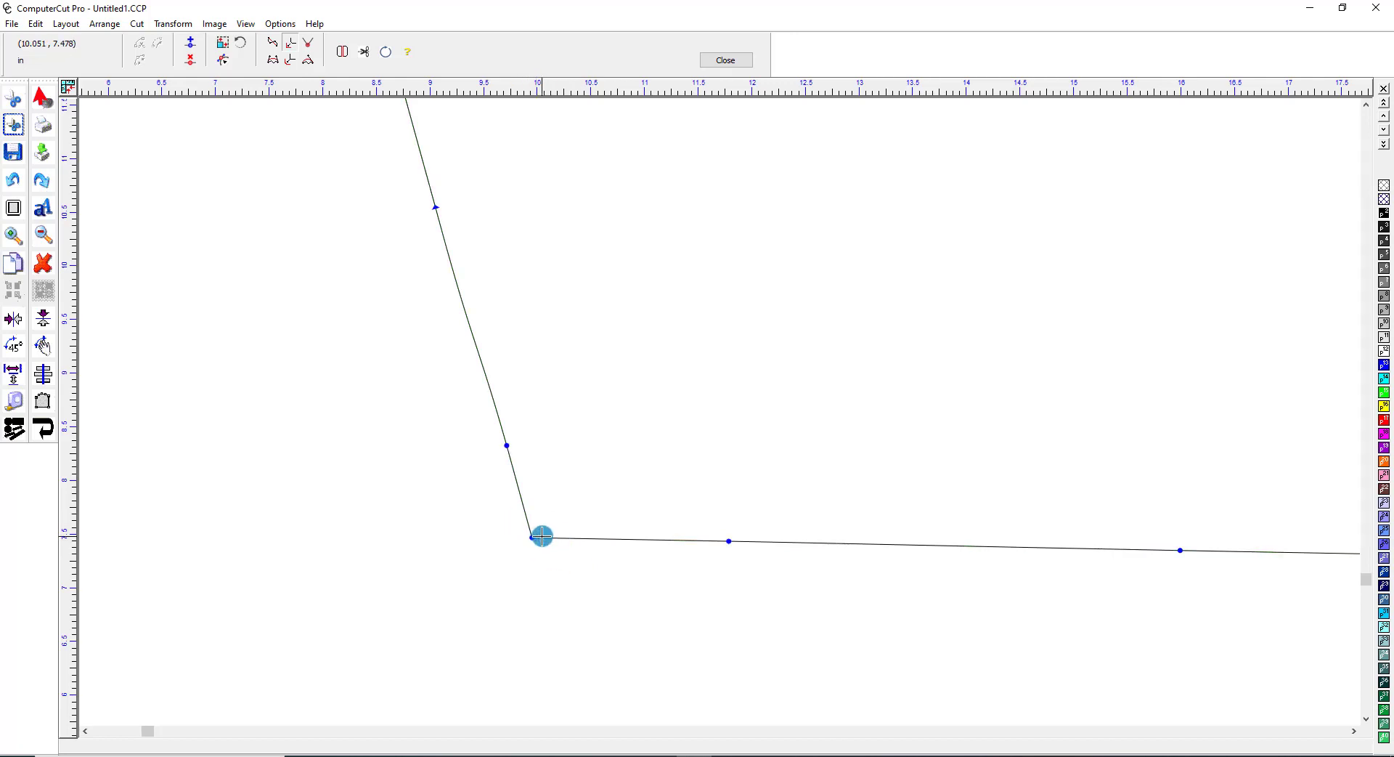
Turn the sharp lower-left corner into a rounded one with the rounded-corner segment tool and reduce its radius
left_click(289, 64)
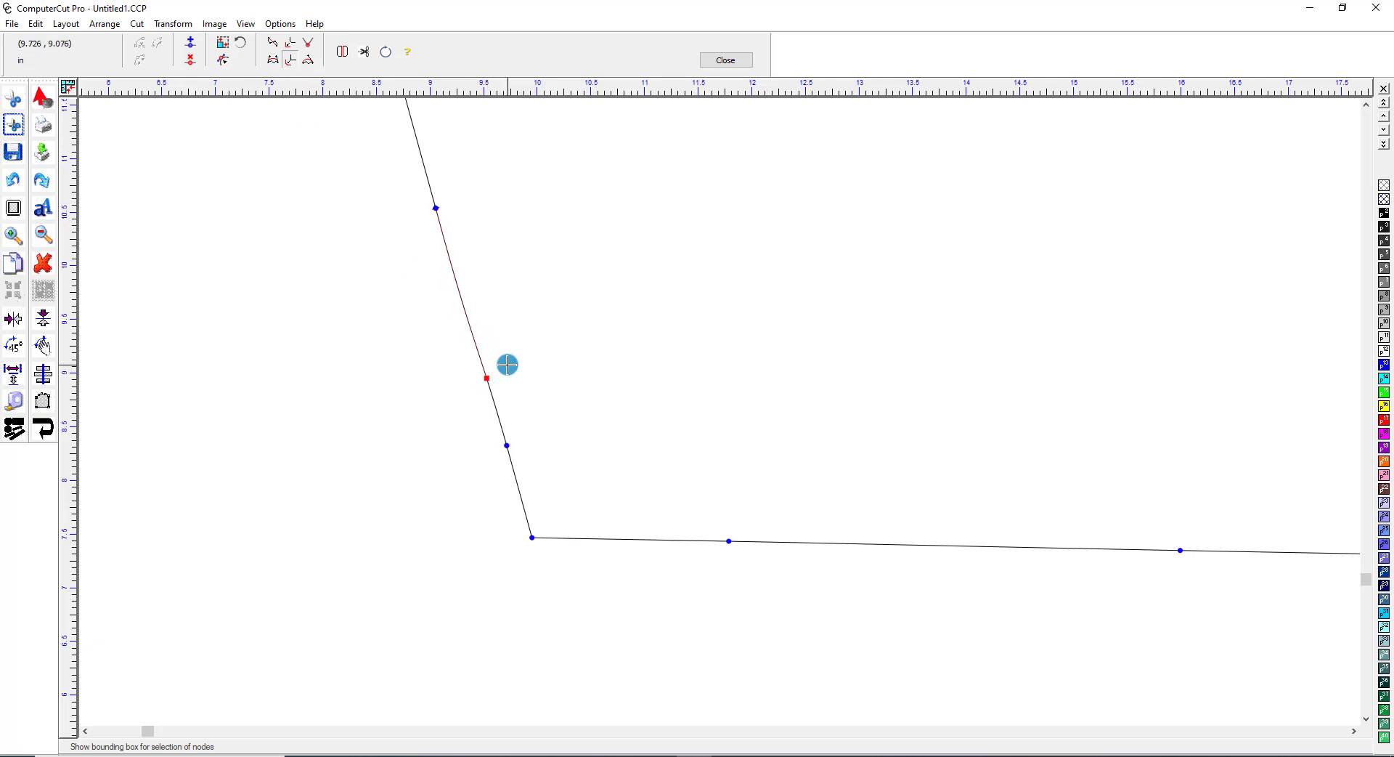
left_click(808, 541)
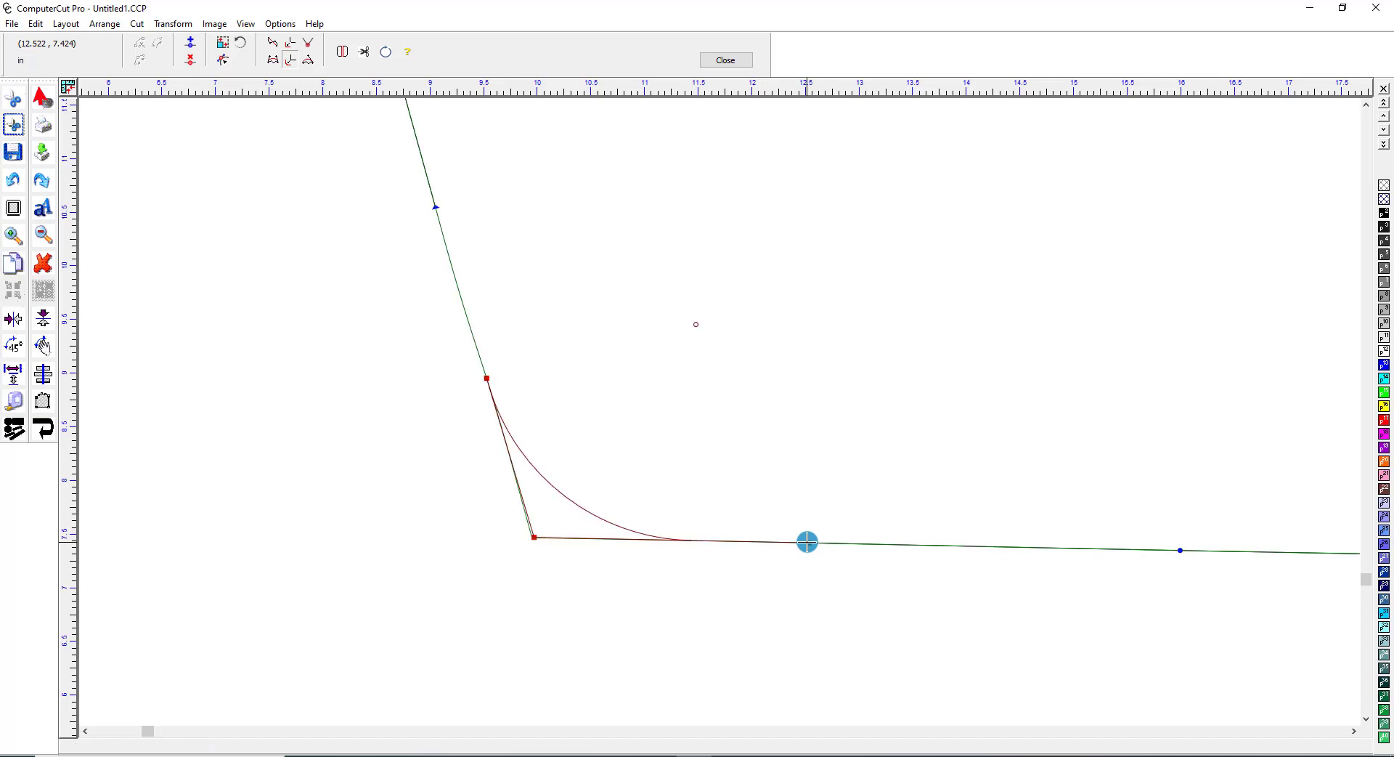
left_click_drag(695, 319, 639, 411)
left_click(422, 456)
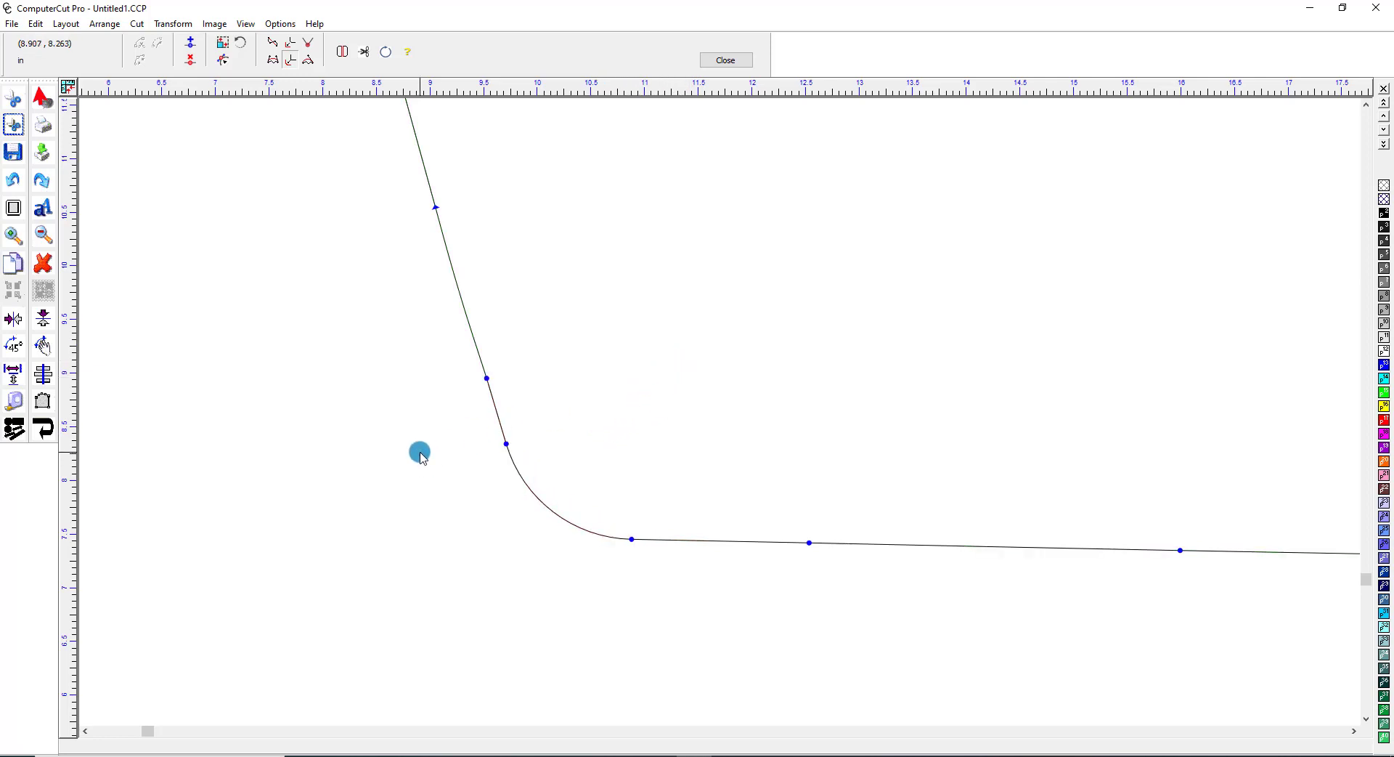
Replace the lower edge's intermediate nodes with a single segment from just past the rounded corner to just before the lower-right corner
scroll(419, 453, "down", 3)
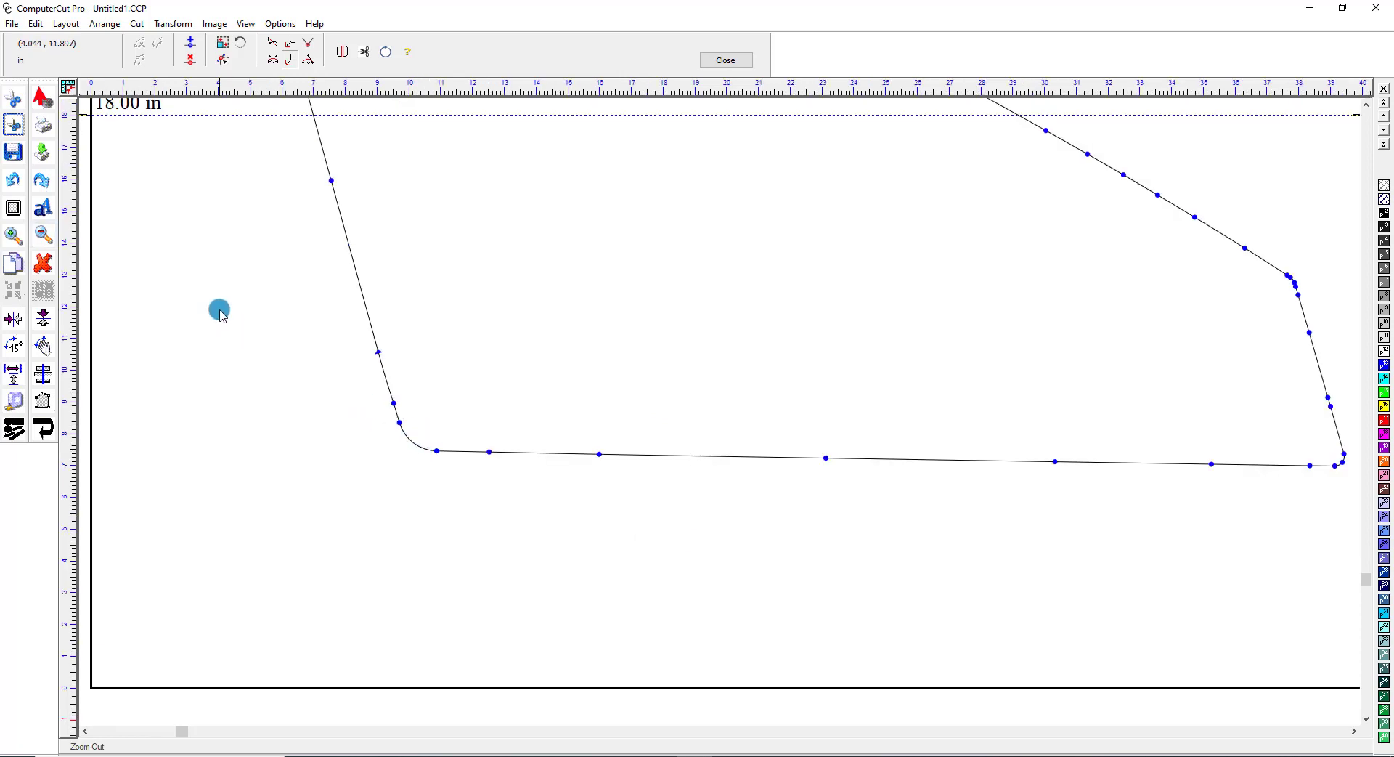
left_click(44, 237)
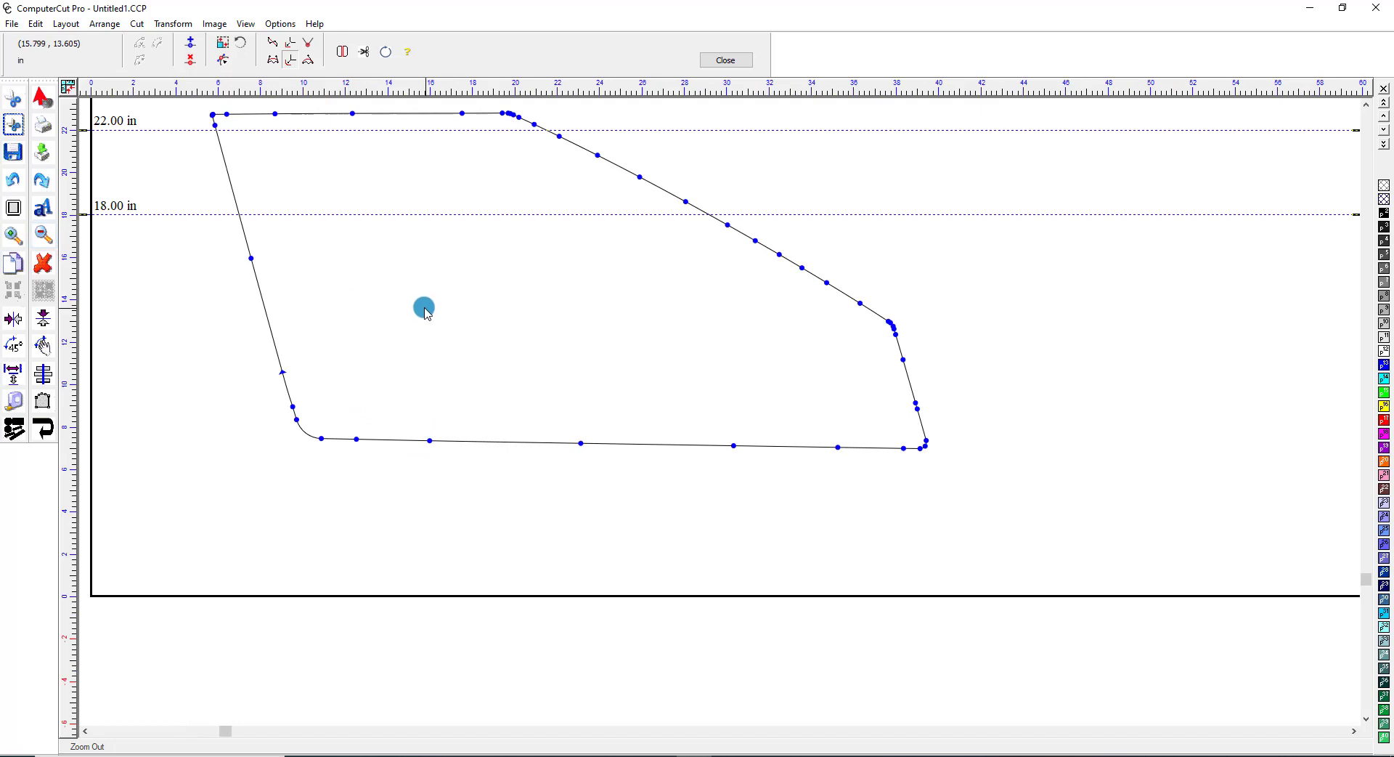
left_click(310, 46)
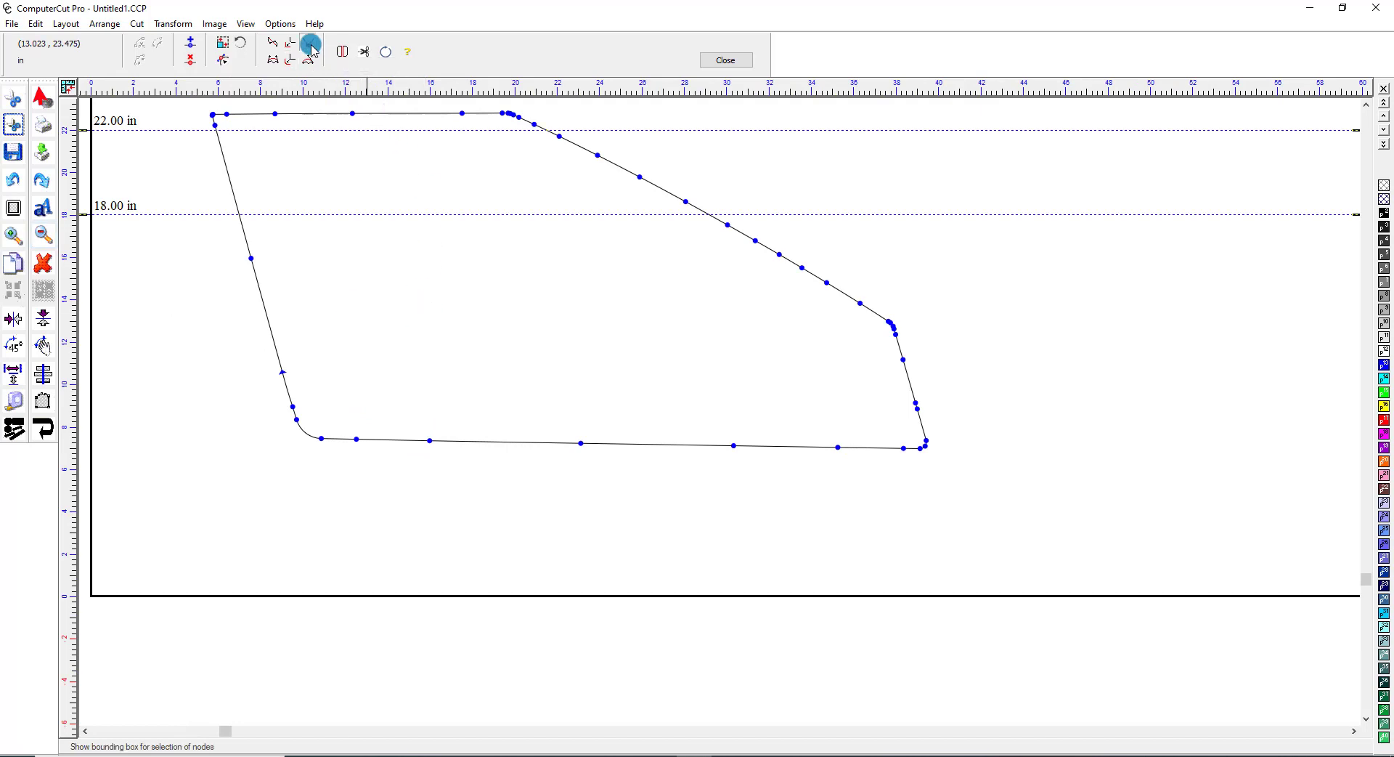
left_click(340, 439)
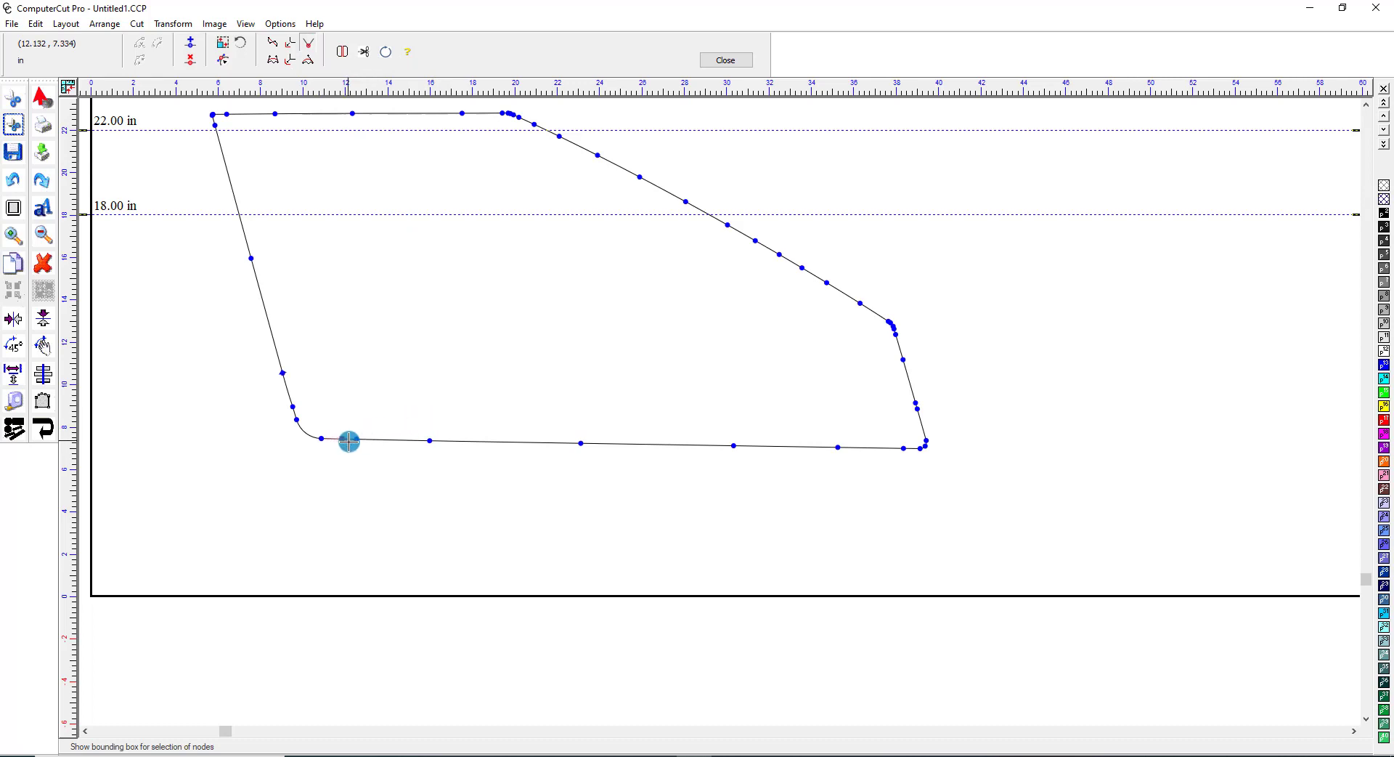
left_click(909, 446)
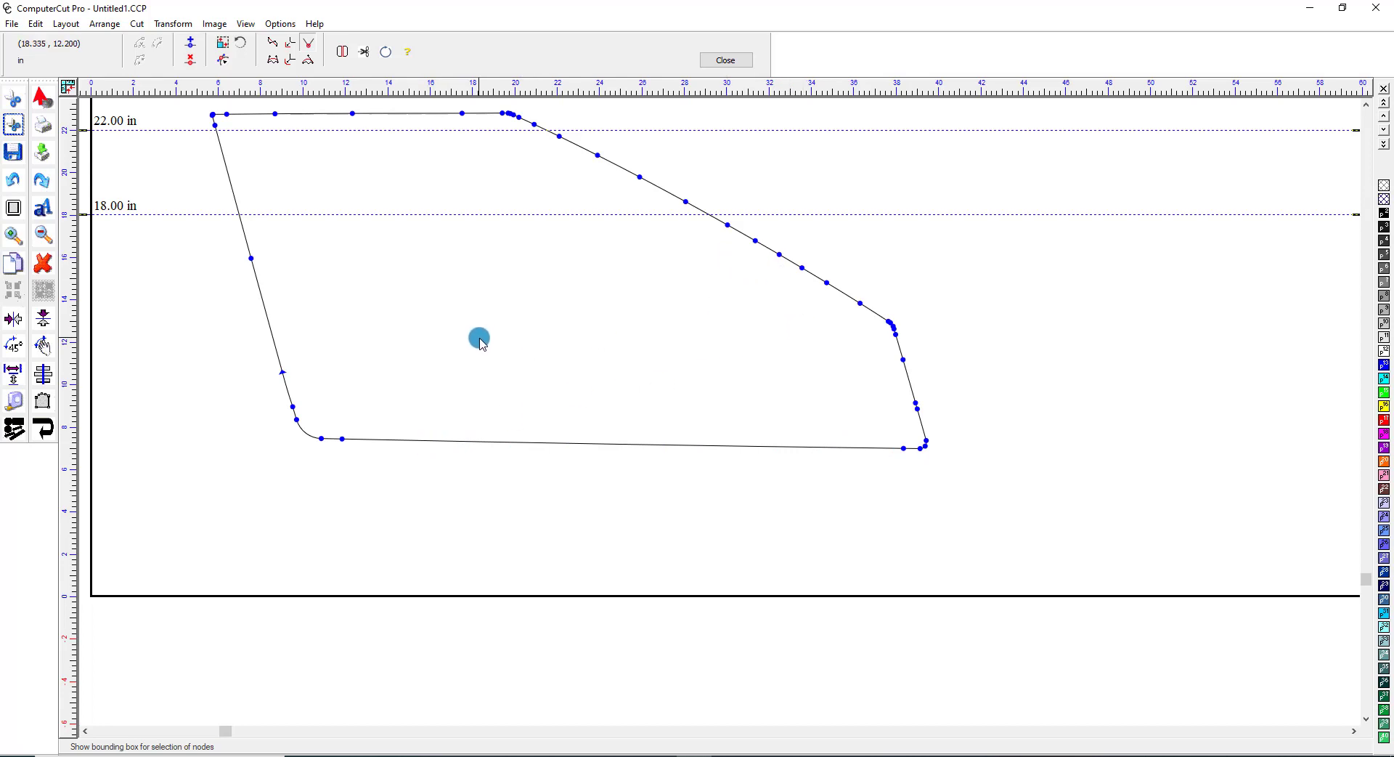
Replace the left edge between its upper and lower corners with a single-handle segment and adjust its middle handle slightly
left_click(310, 61)
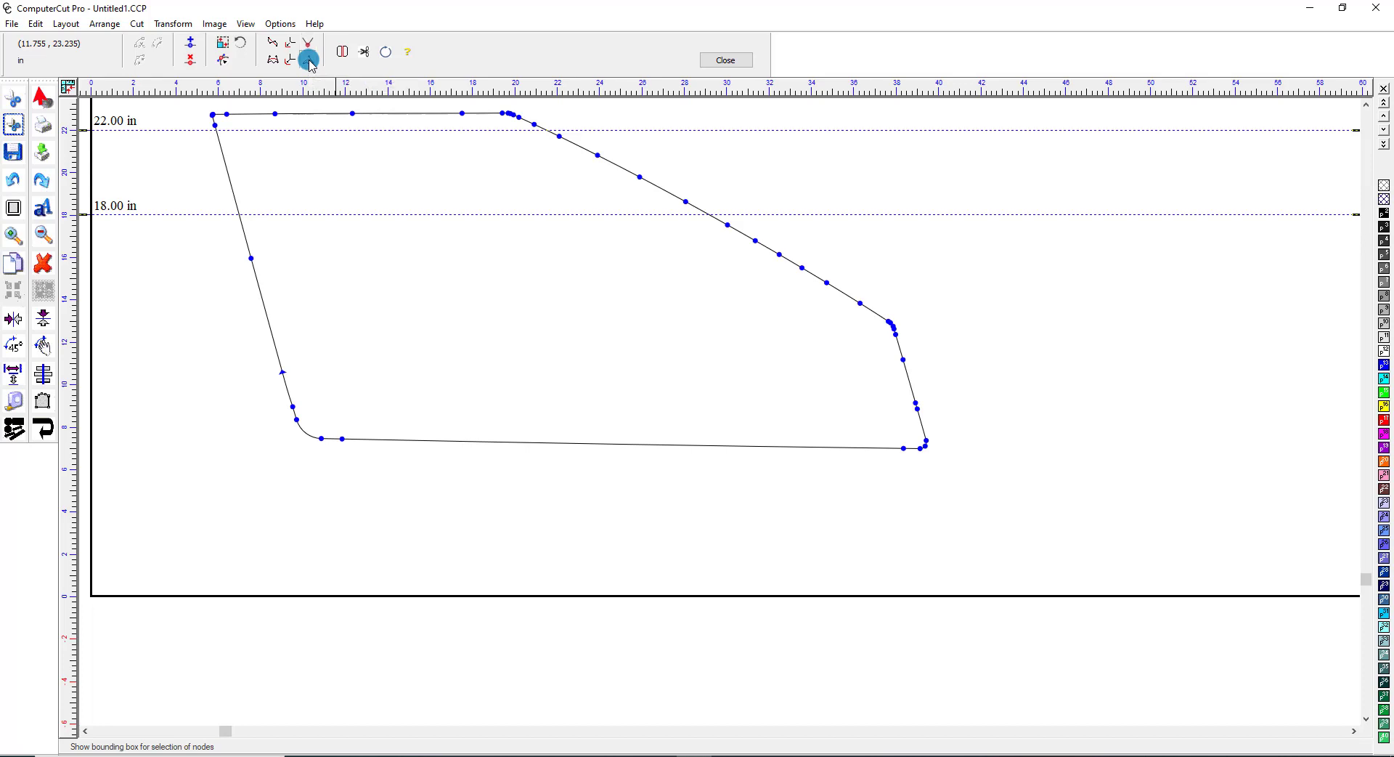
left_click(215, 116)
left_click(283, 372)
left_click(295, 419)
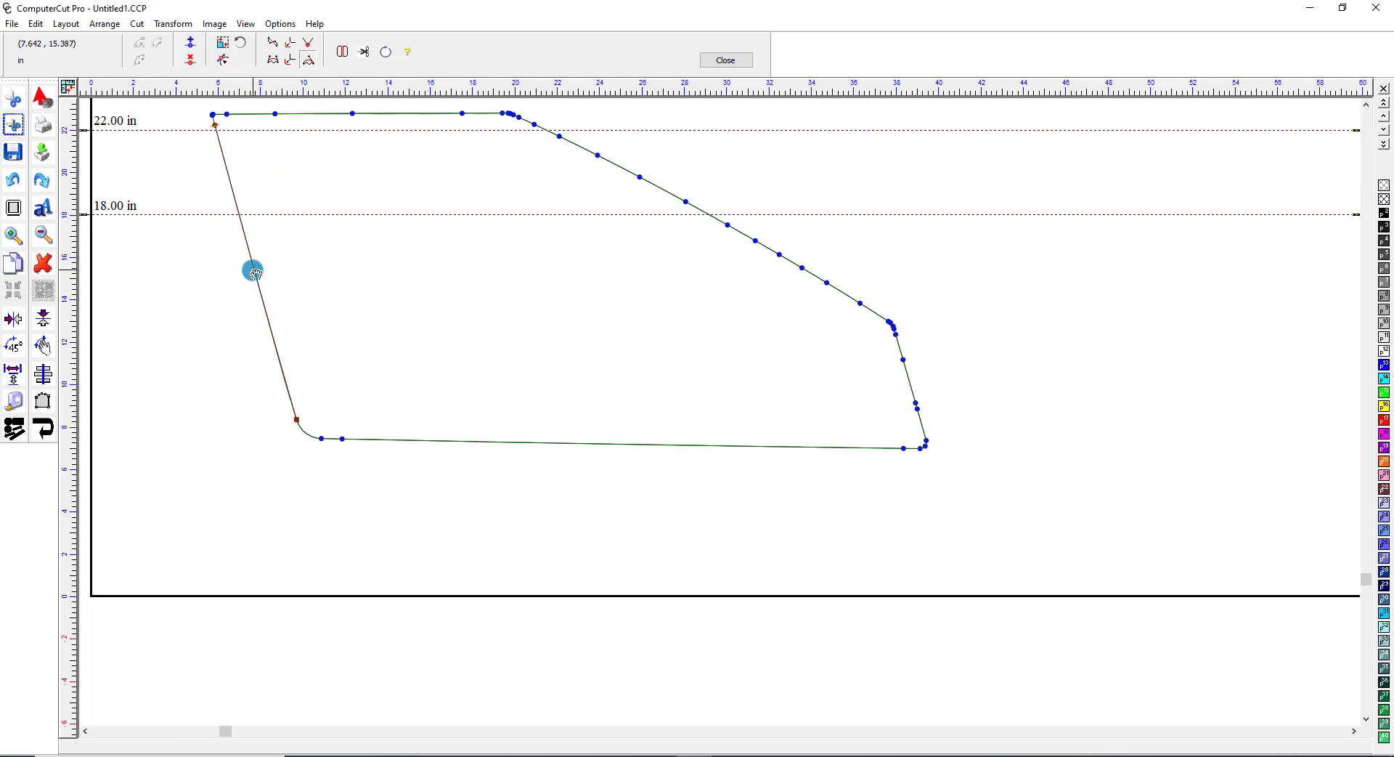
mouse_move(254, 273)
left_mouse_down()
mouse_move(242, 271)
mouse_move(258, 274)
left_mouse_up()
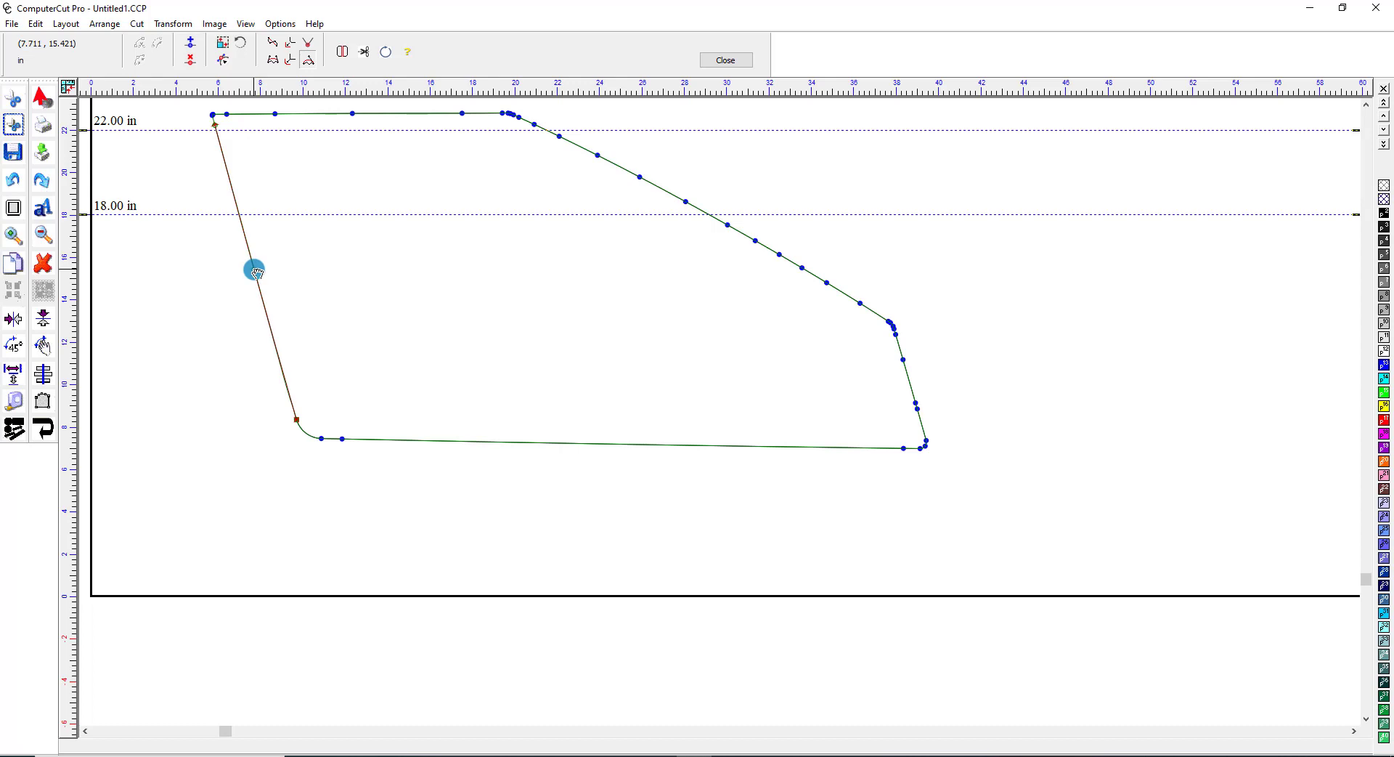
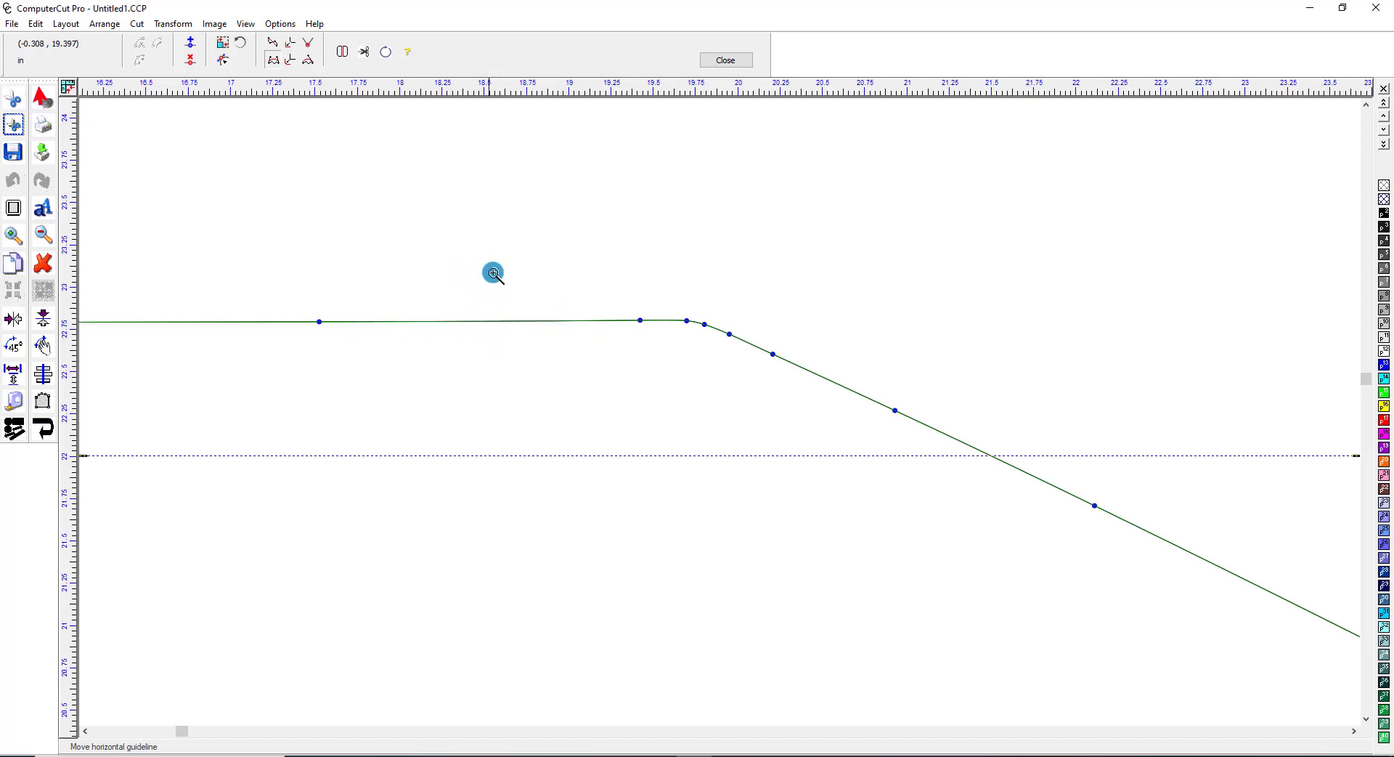
Replace a stretch of the upper edge near its bend with a single-handle segment and nudge its middle handle
left_click(309, 58)
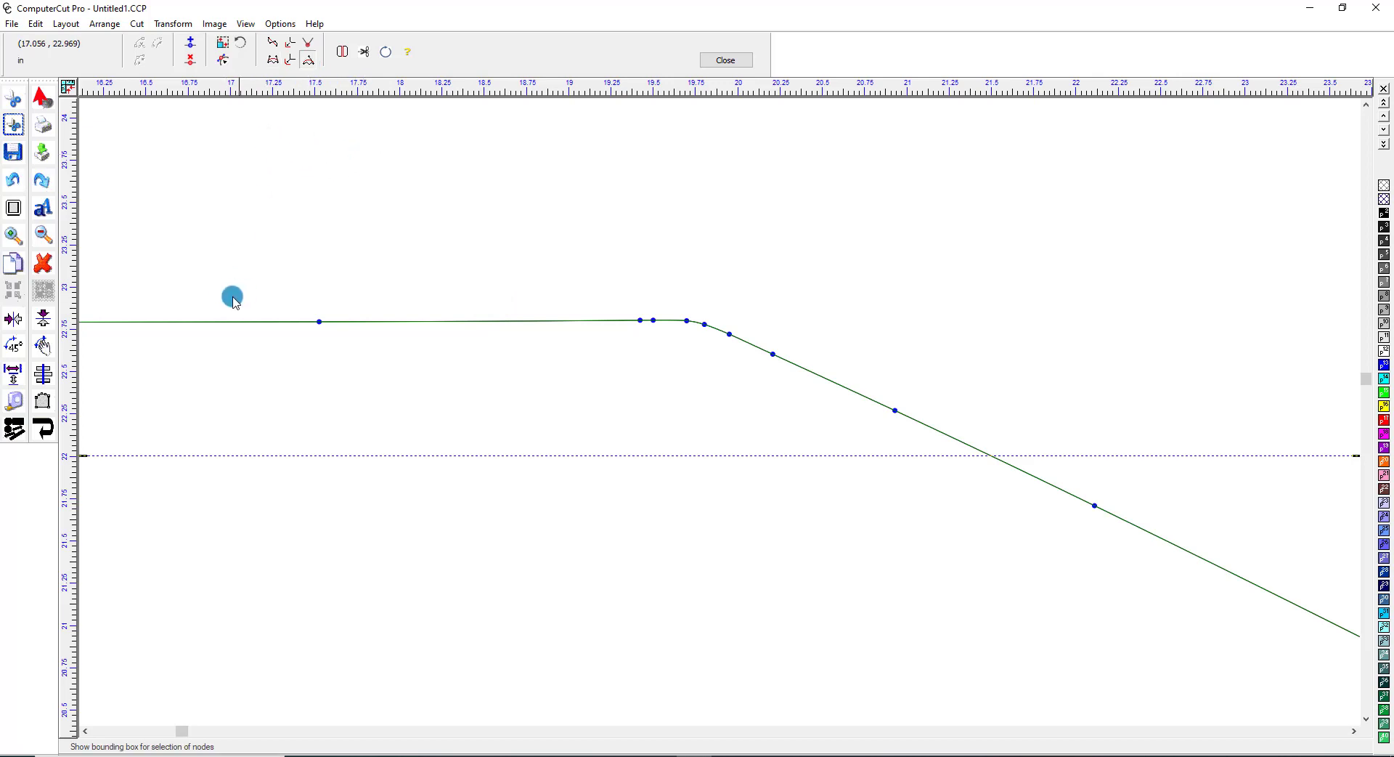
left_click(216, 321)
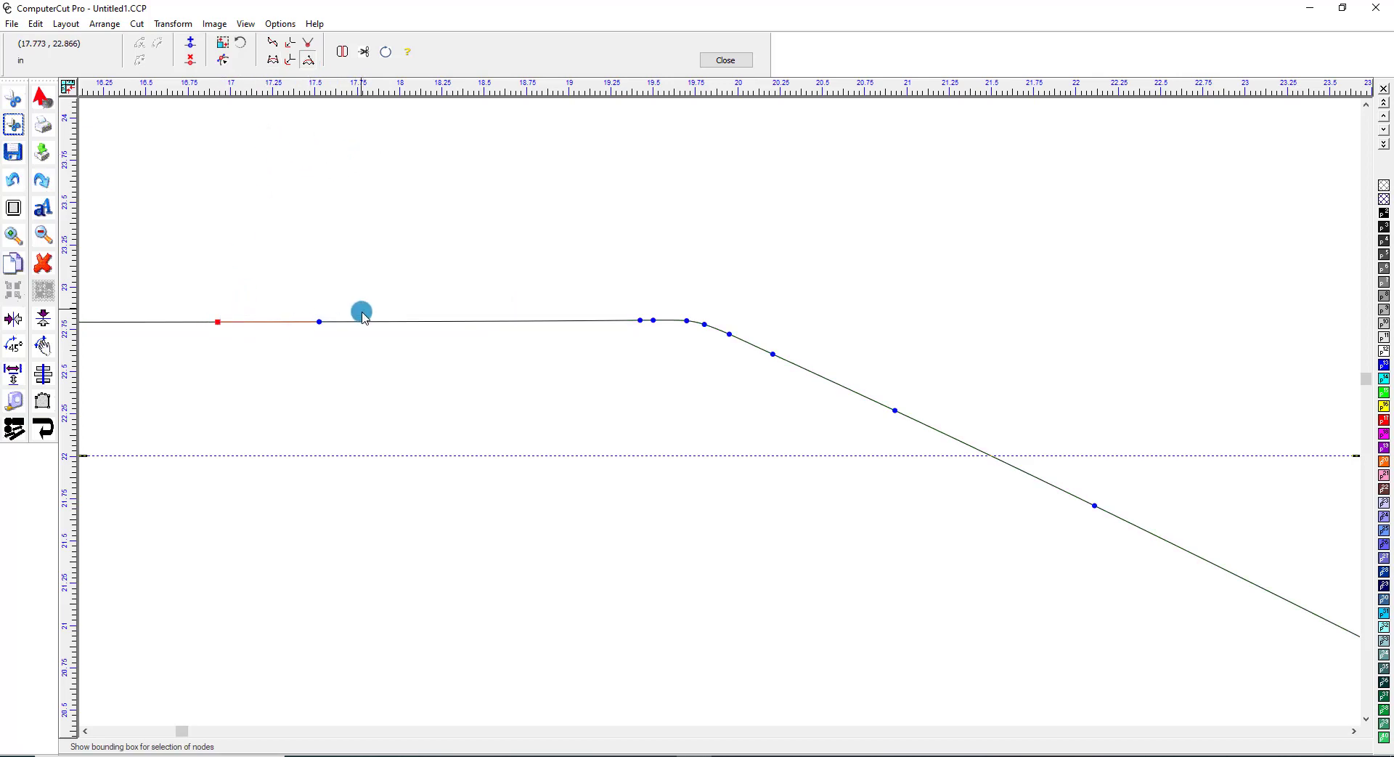
left_click(409, 320)
left_click_drag(415, 321, 416, 323)
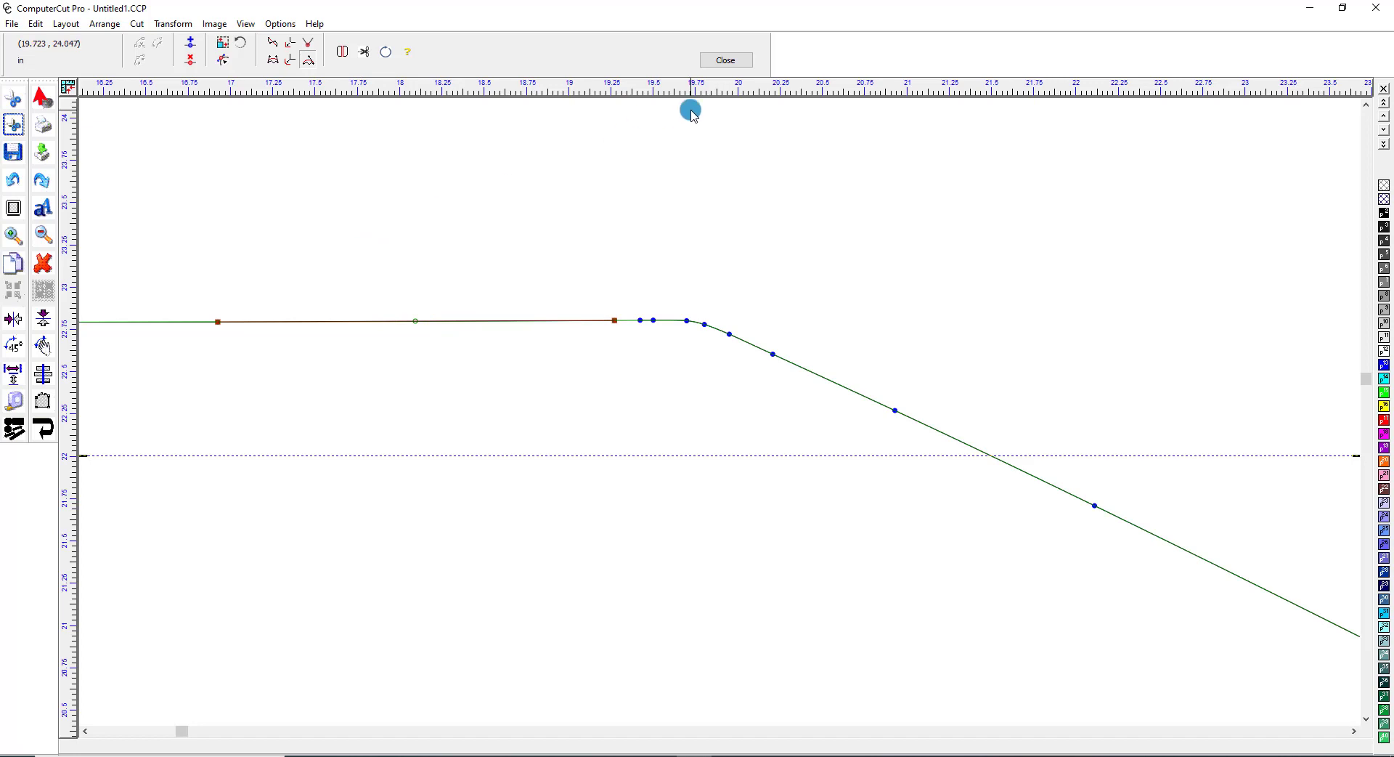
left_click(394, 251)
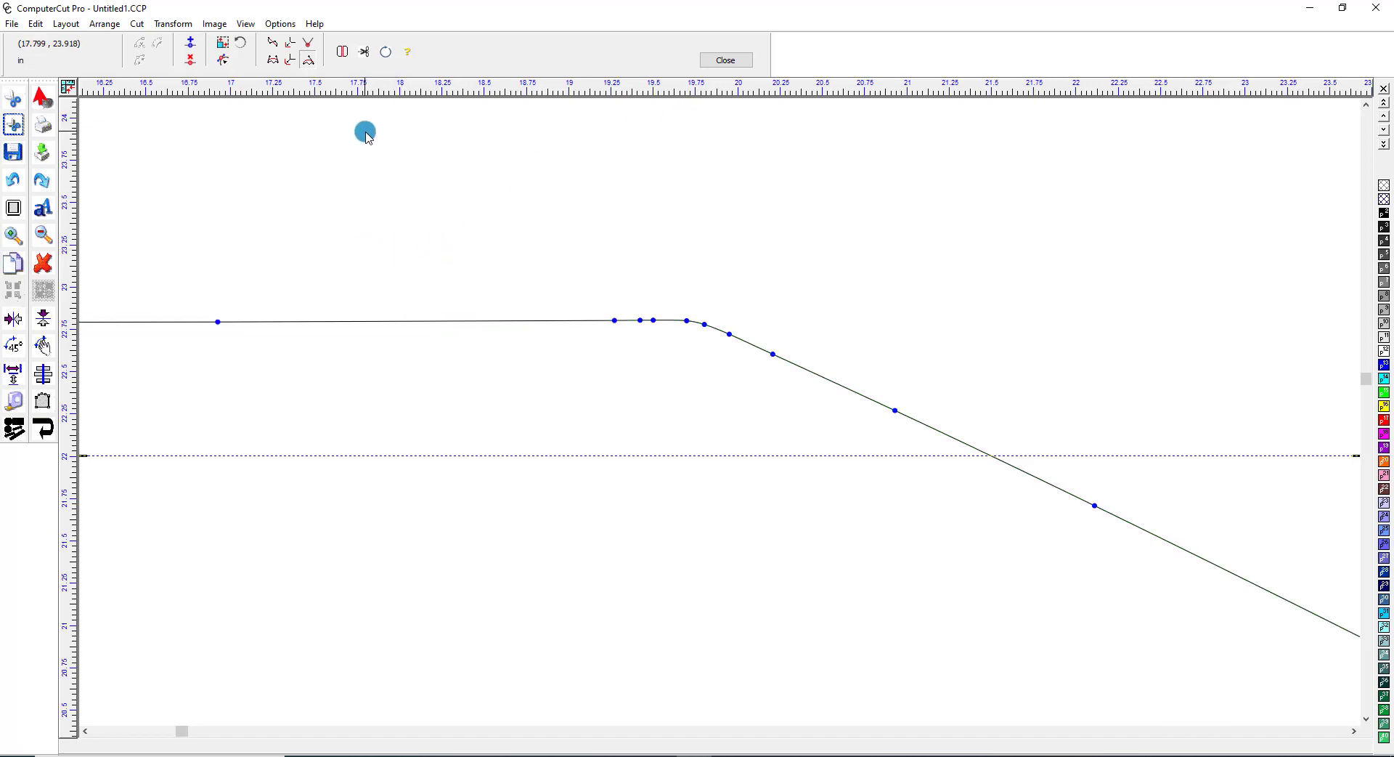
Replace the same upper-edge stretch with a two-point-handle segment and adjust its handles to form a slight upward bulge
left_click(272, 61)
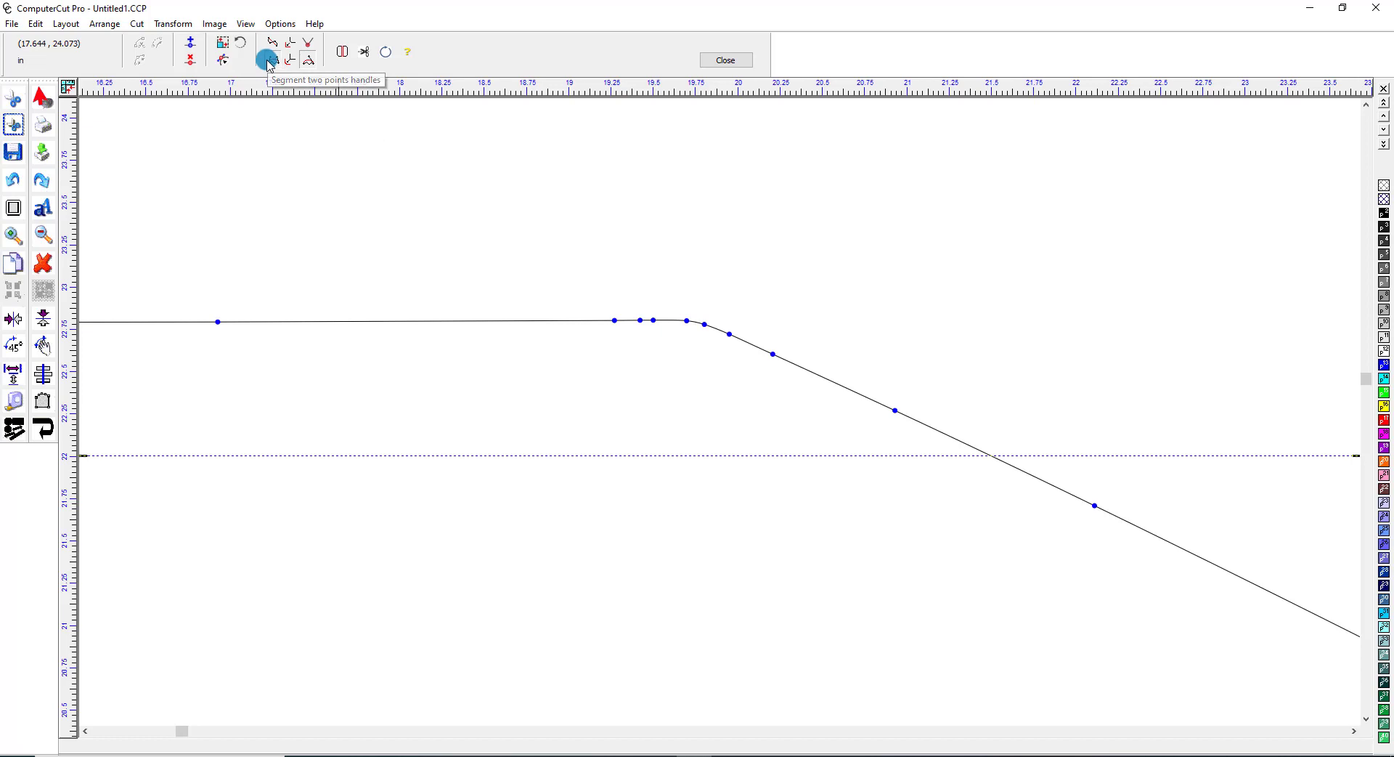
left_click(163, 321)
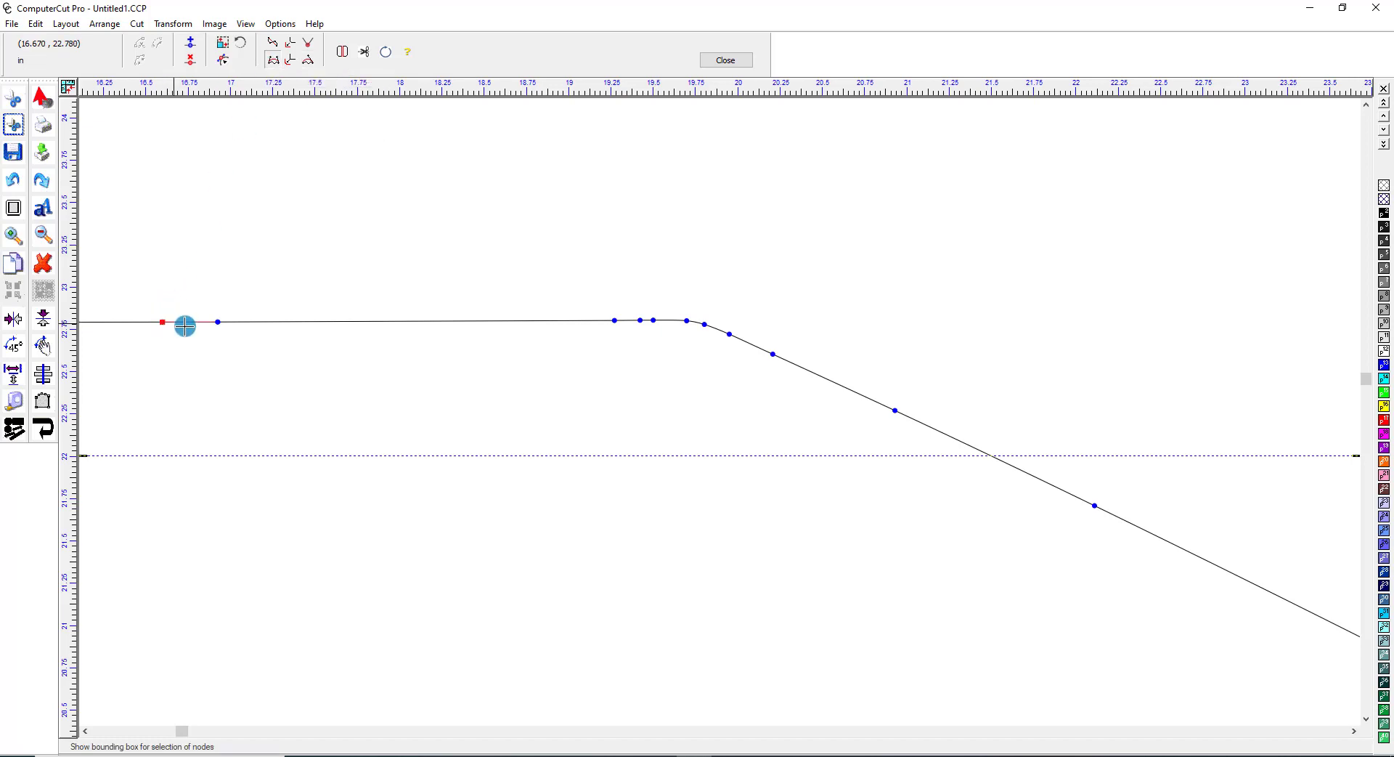
left_click(589, 320)
mouse_move(327, 321)
left_mouse_down()
mouse_move(333, 299)
mouse_move(335, 321)
mouse_move(588, 318)
mouse_move(522, 310)
left_mouse_up()
mouse_move(246, 320)
left_mouse_down()
mouse_move(249, 302)
mouse_move(250, 320)
left_mouse_up()
left_click(459, 287)
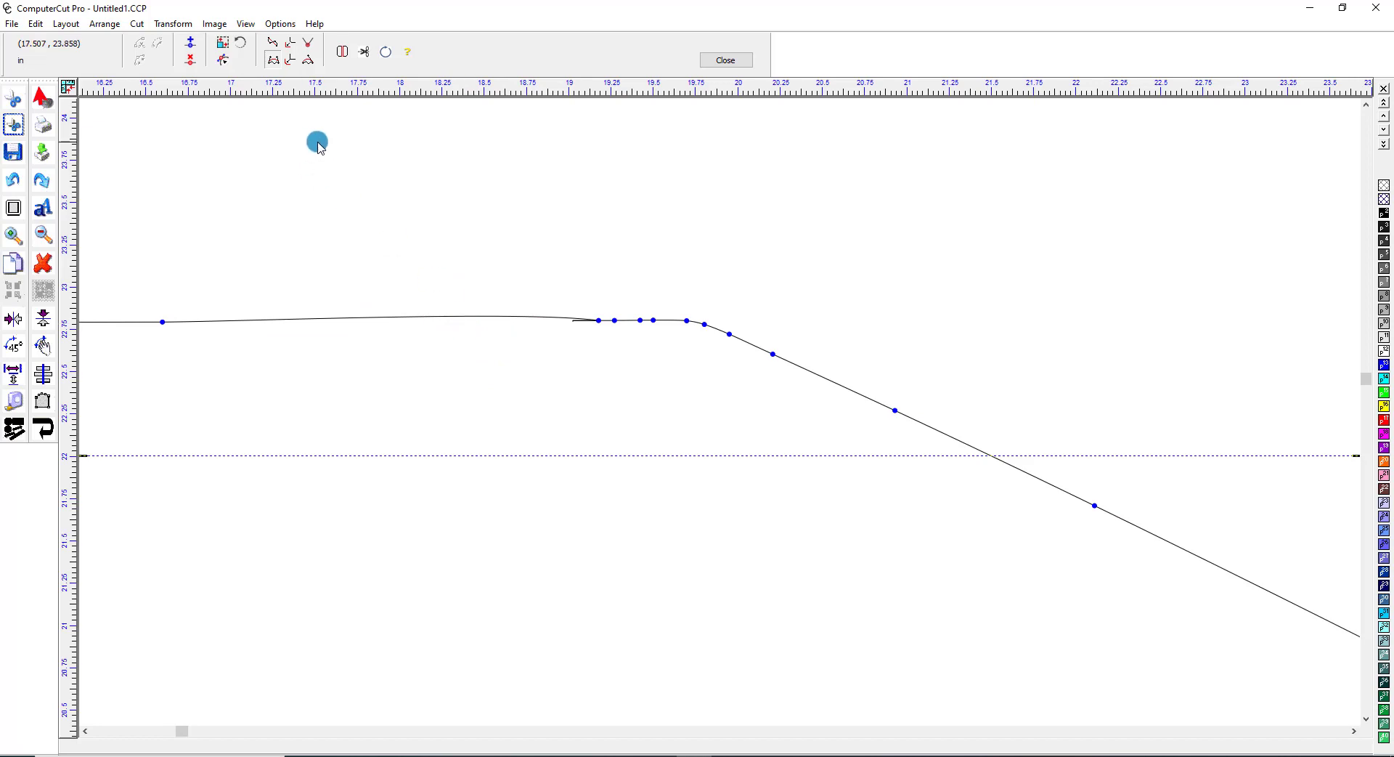
left_click(278, 63)
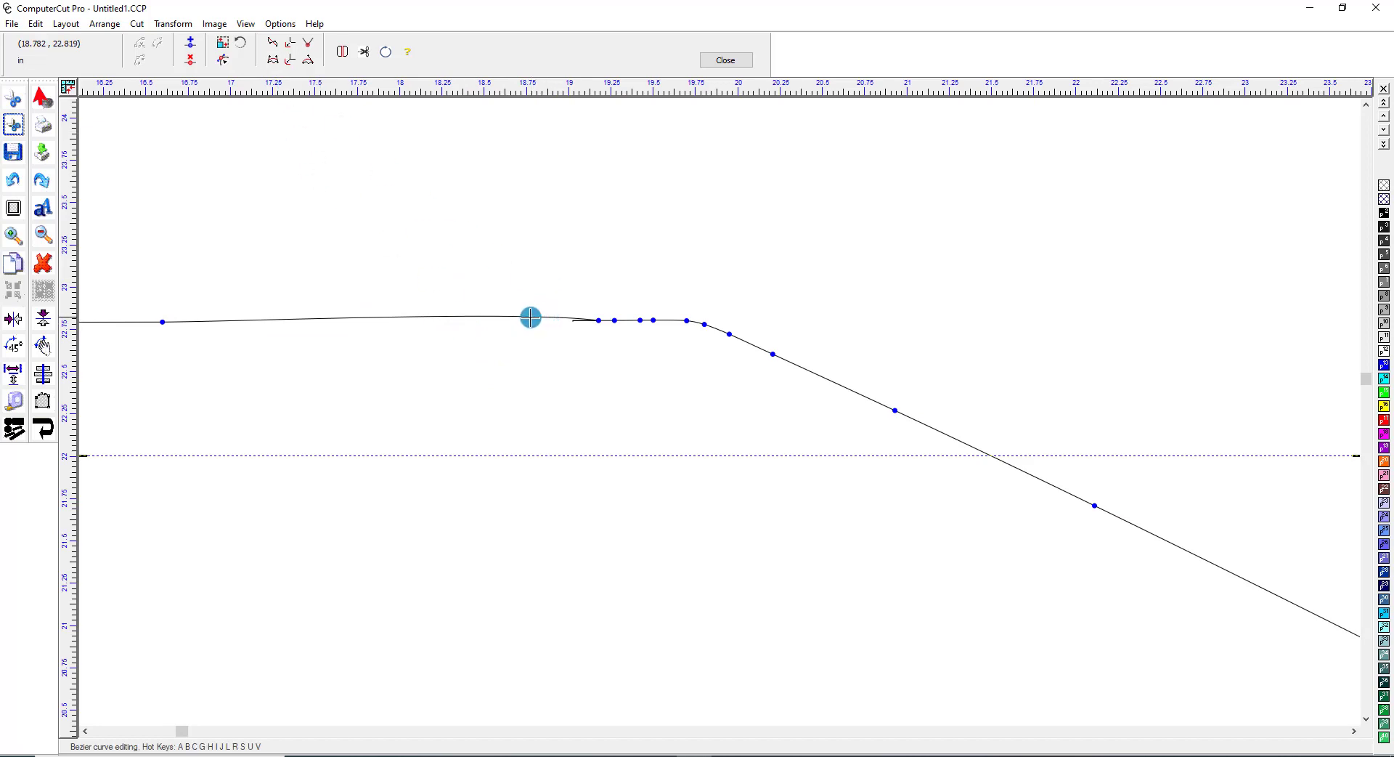
Replace the nodes around the upper edge's bend with a smooth two-handle segment and stretch its upper handle to shape the curve
left_click(273, 59)
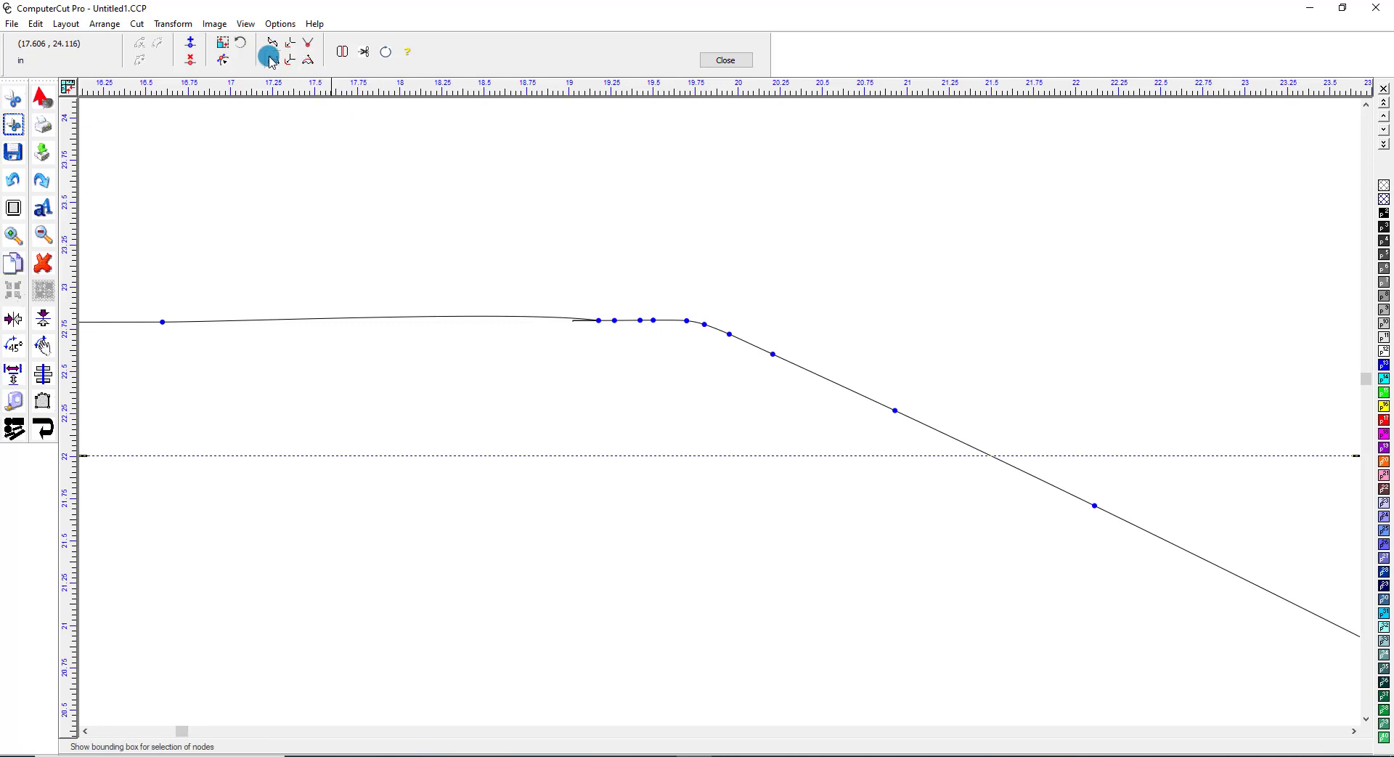
left_click(548, 318)
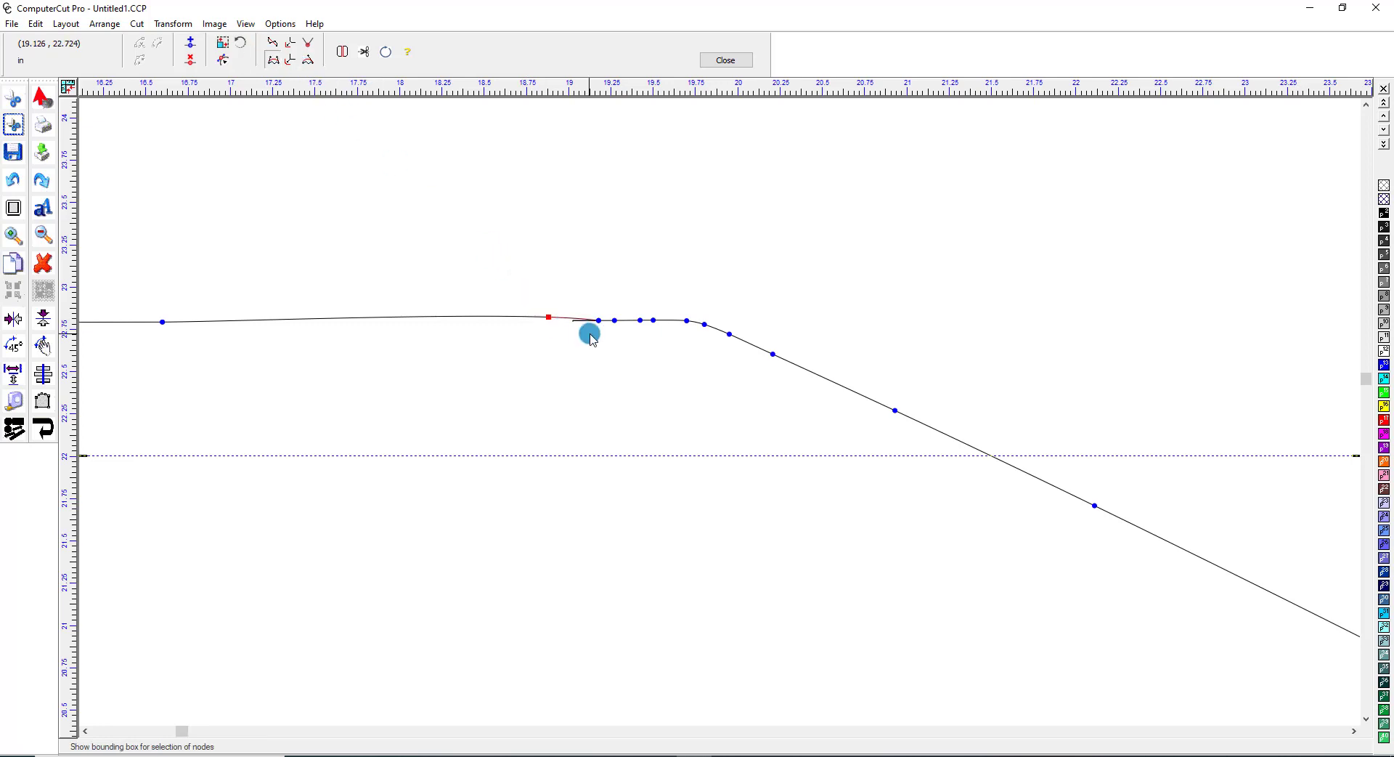
left_click(787, 360)
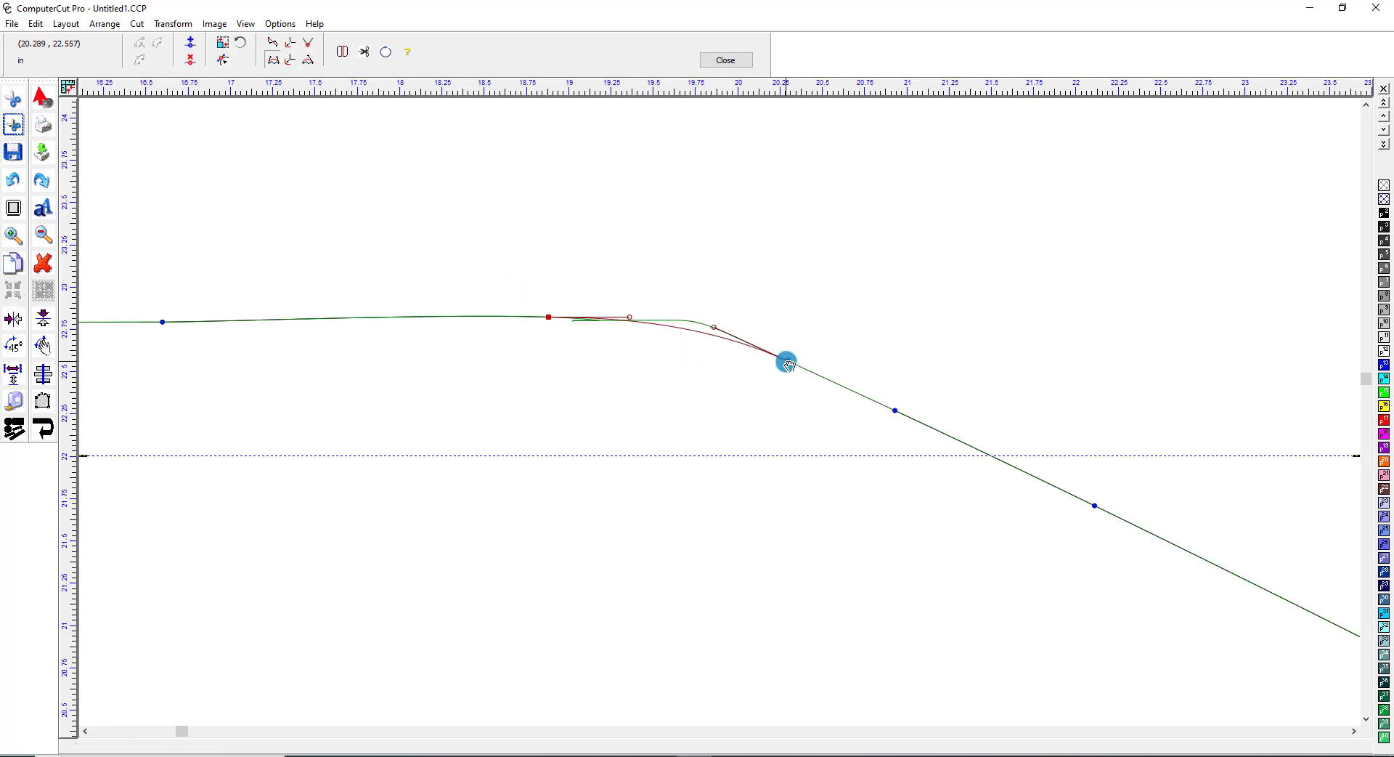
left_click_drag(630, 316, 732, 303)
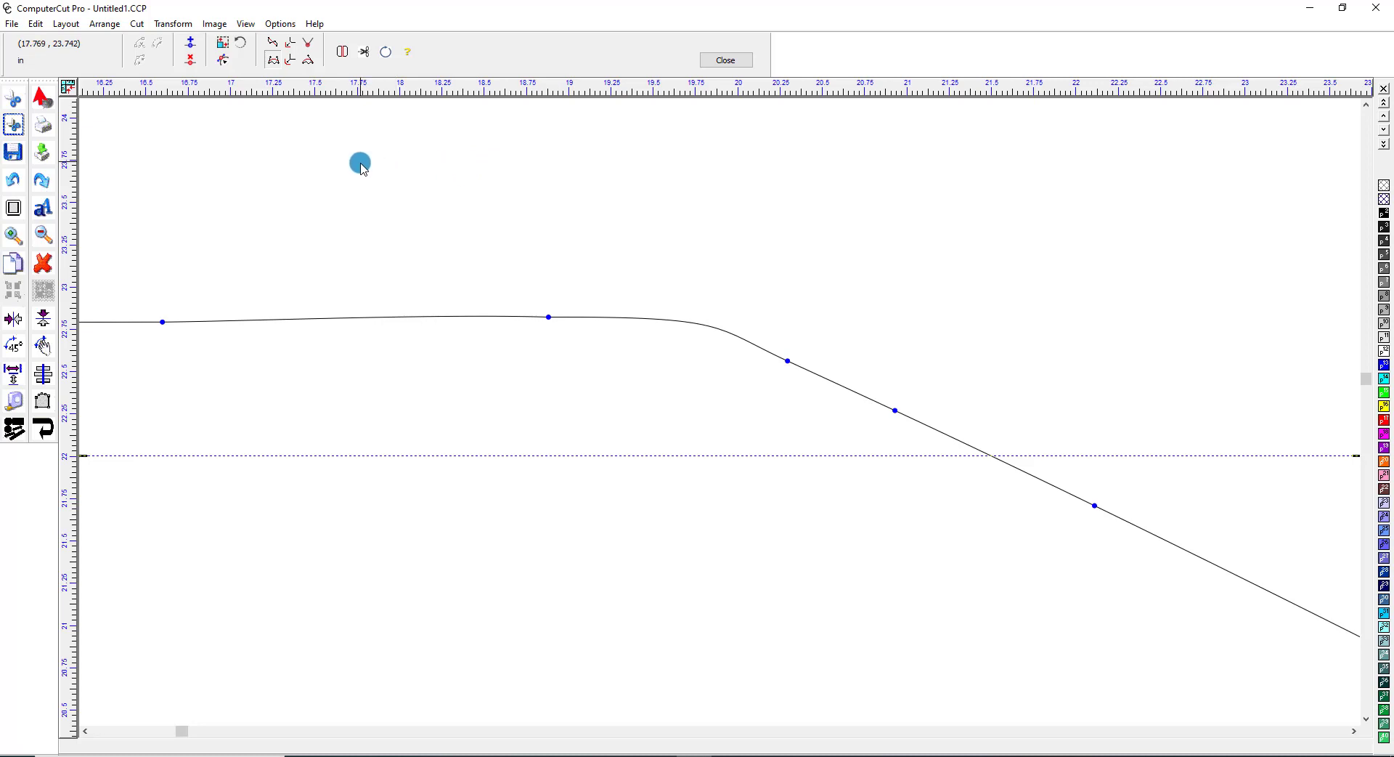
key("F4")
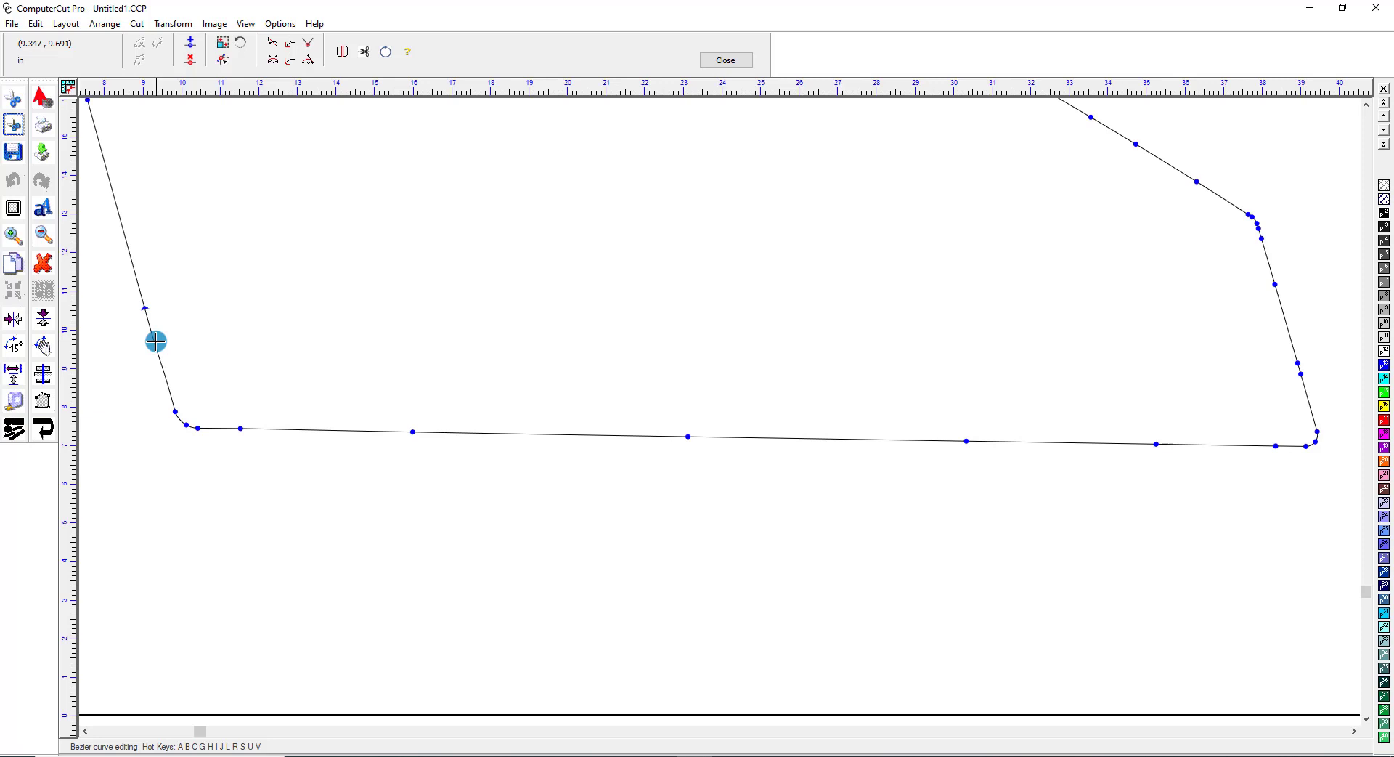
left_click(381, 57)
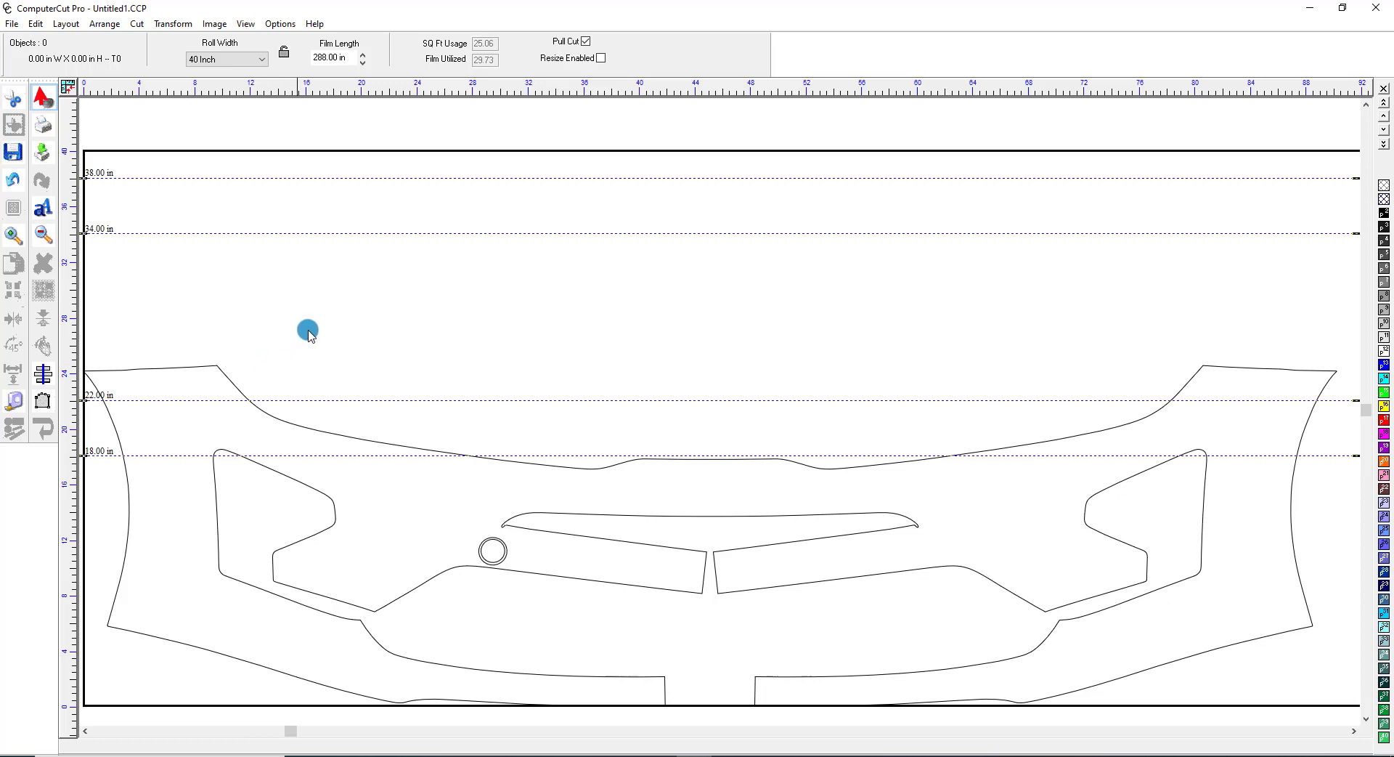
Open the bumper pattern for node editing and place the ruler origin at the pattern's upper-left shoulder corner
double_click(232, 384)
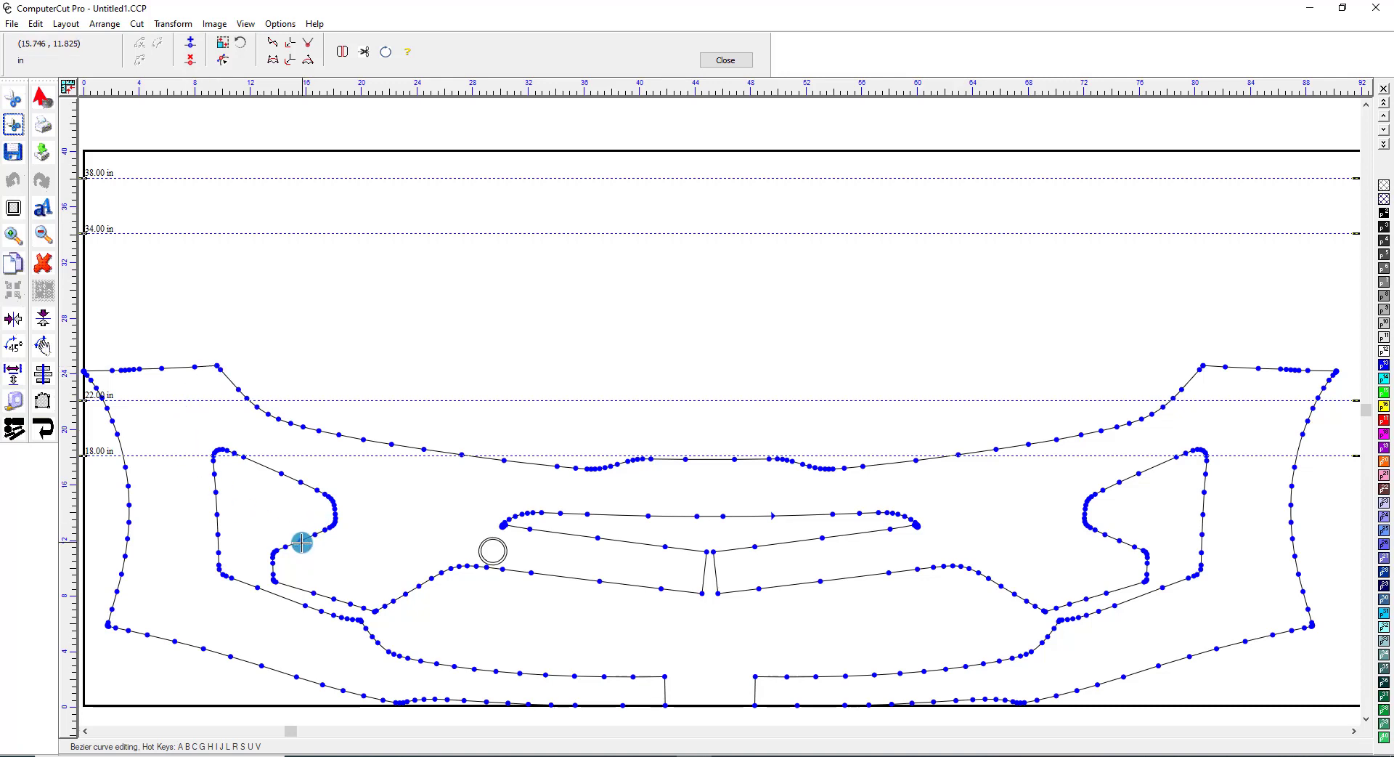
left_click(69, 87)
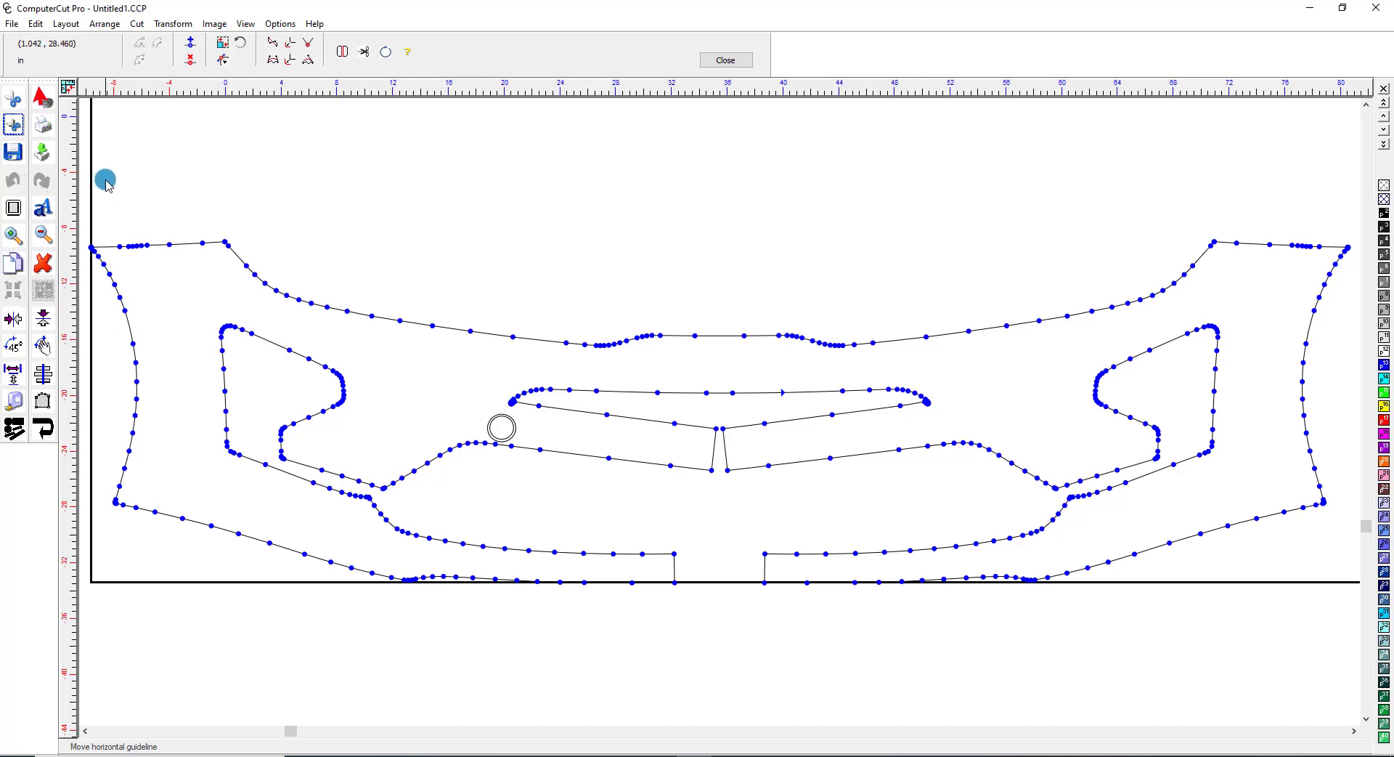
left_click(67, 87)
left_click_drag(176, 198, 222, 242)
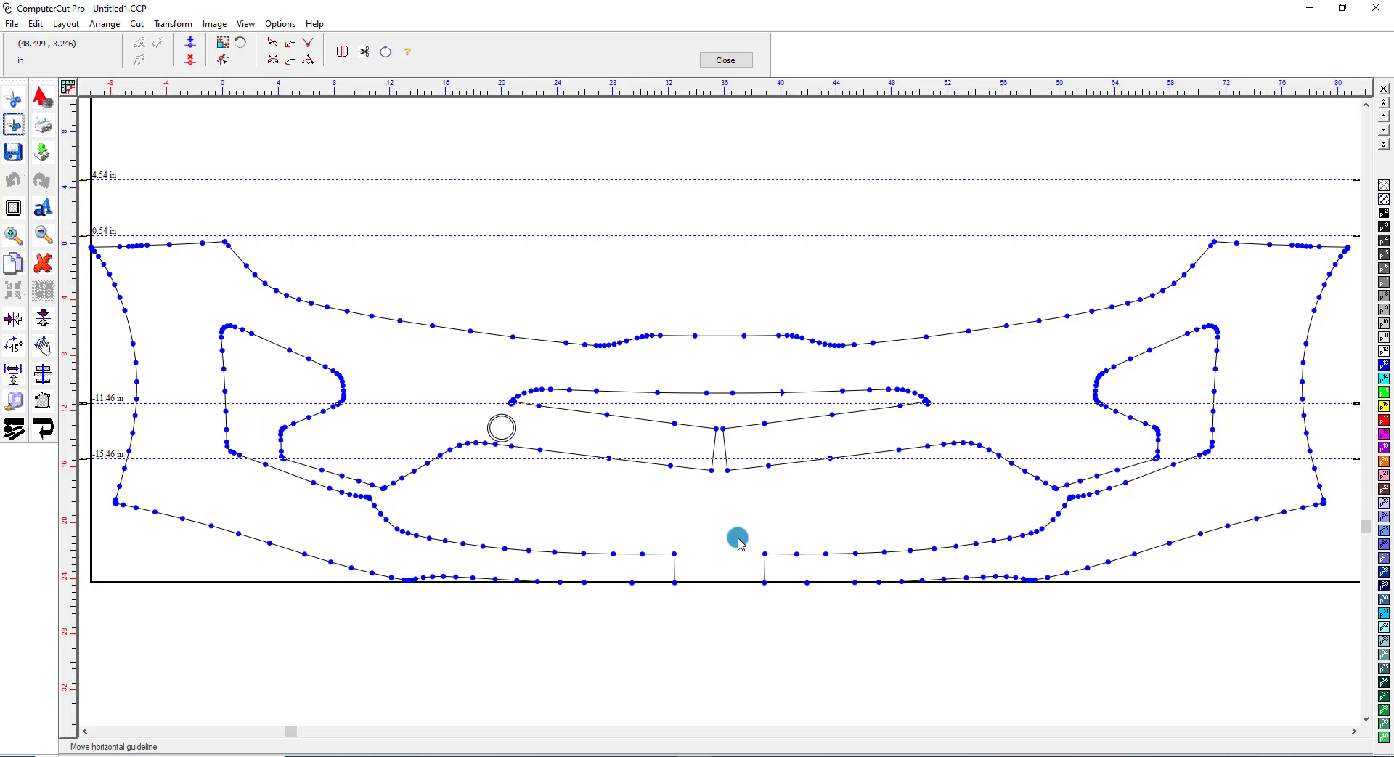
Add a horizontal guideline across the lower part of the bumper pattern at -20.00 in
left_click(72, 536)
left_click_drag(72, 535, 130, 539)
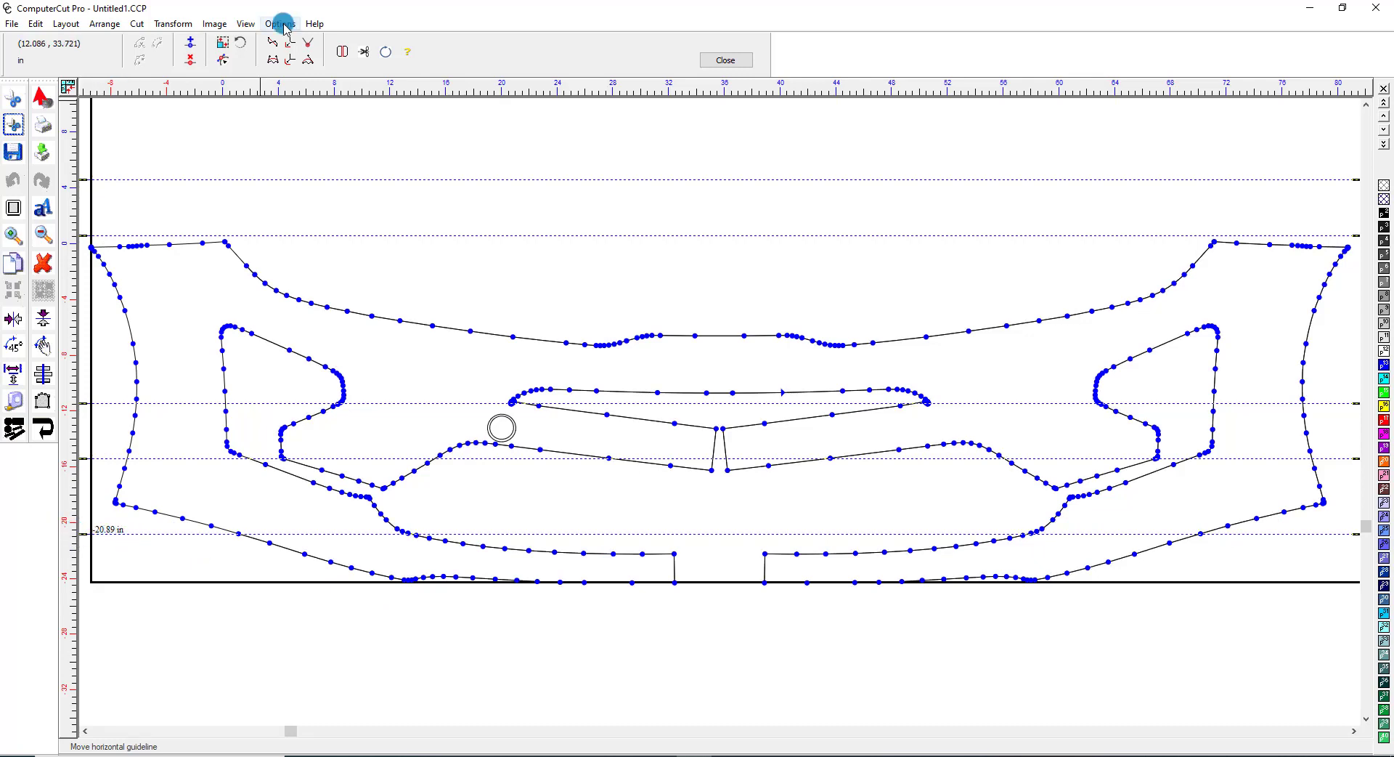
mouse_move(161, 536)
left_mouse_down()
mouse_move(141, 538)
mouse_move(272, 233)
mouse_move(60, 102)
left_mouse_up()
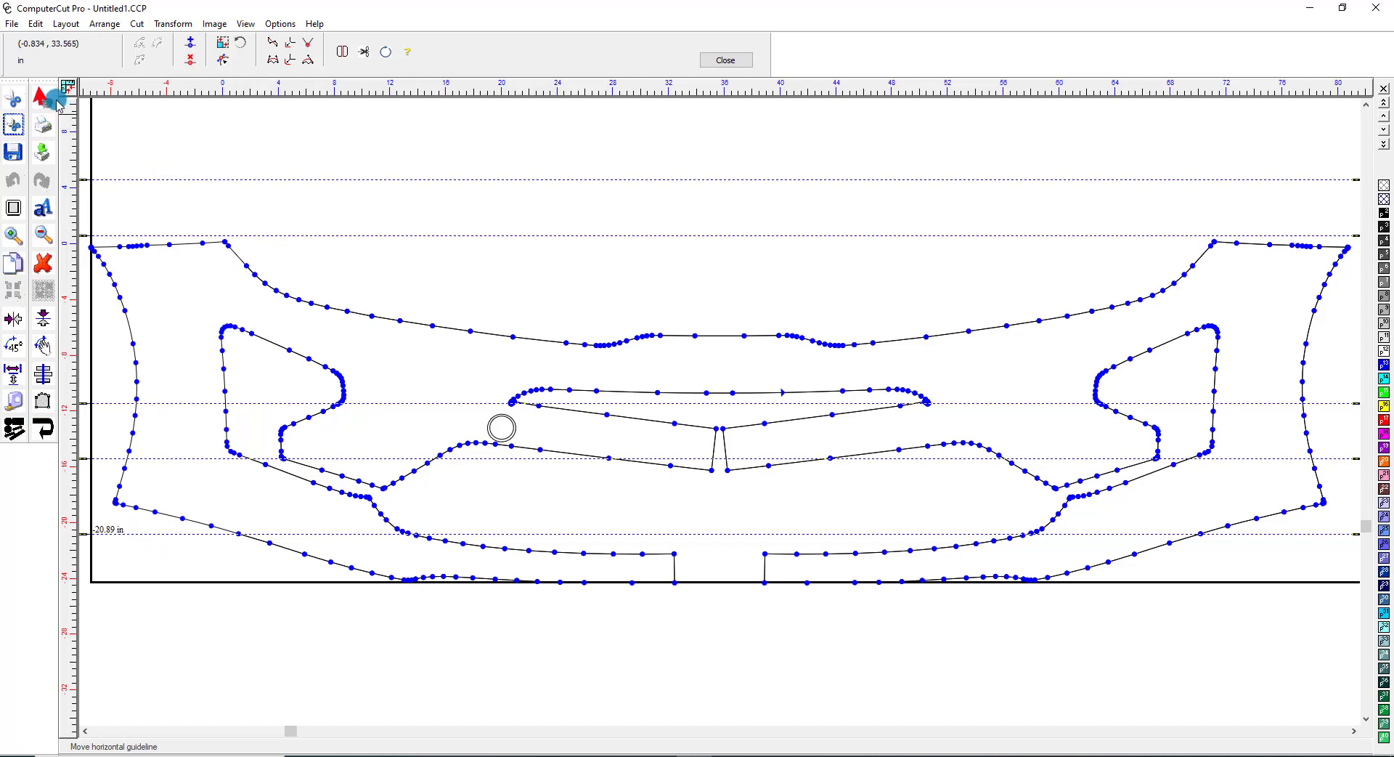
left_click(45, 95)
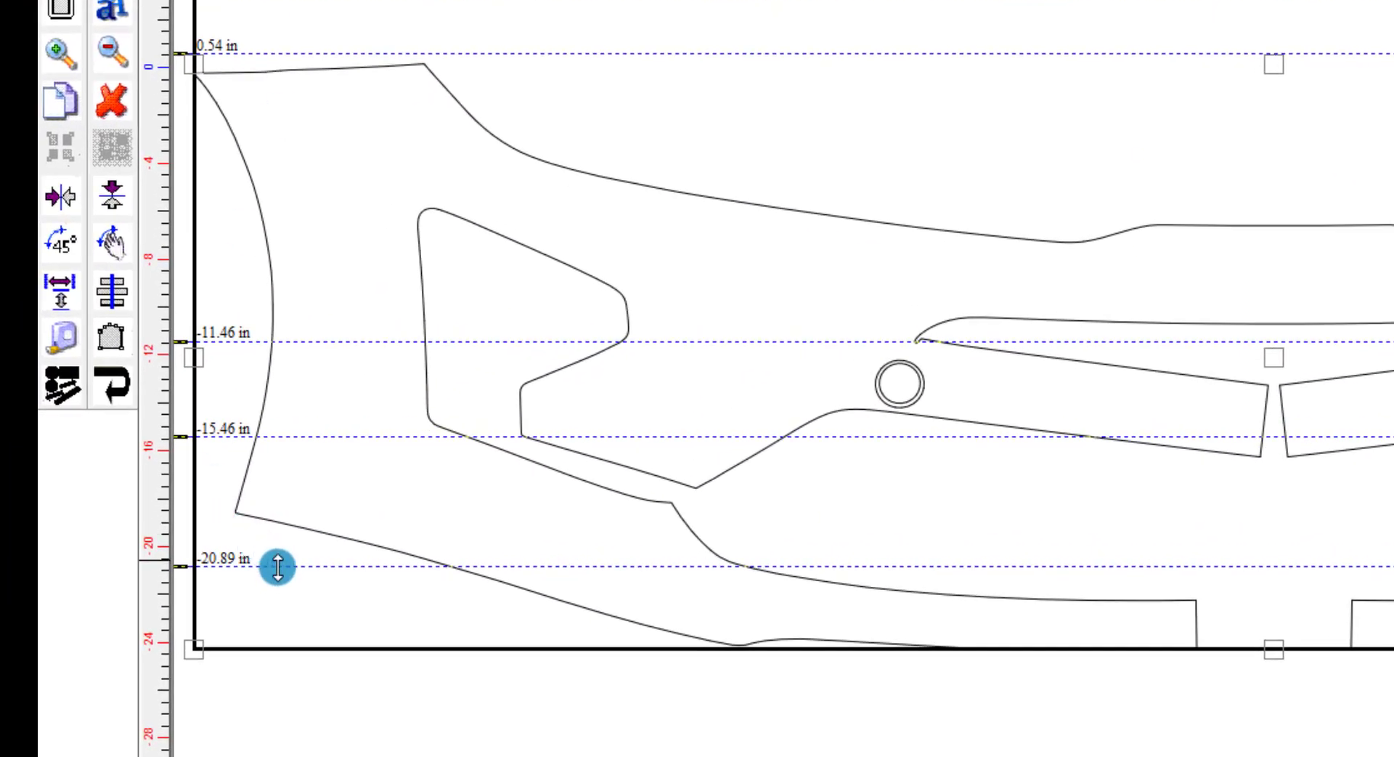
left_click_drag(277, 566, 277, 546)
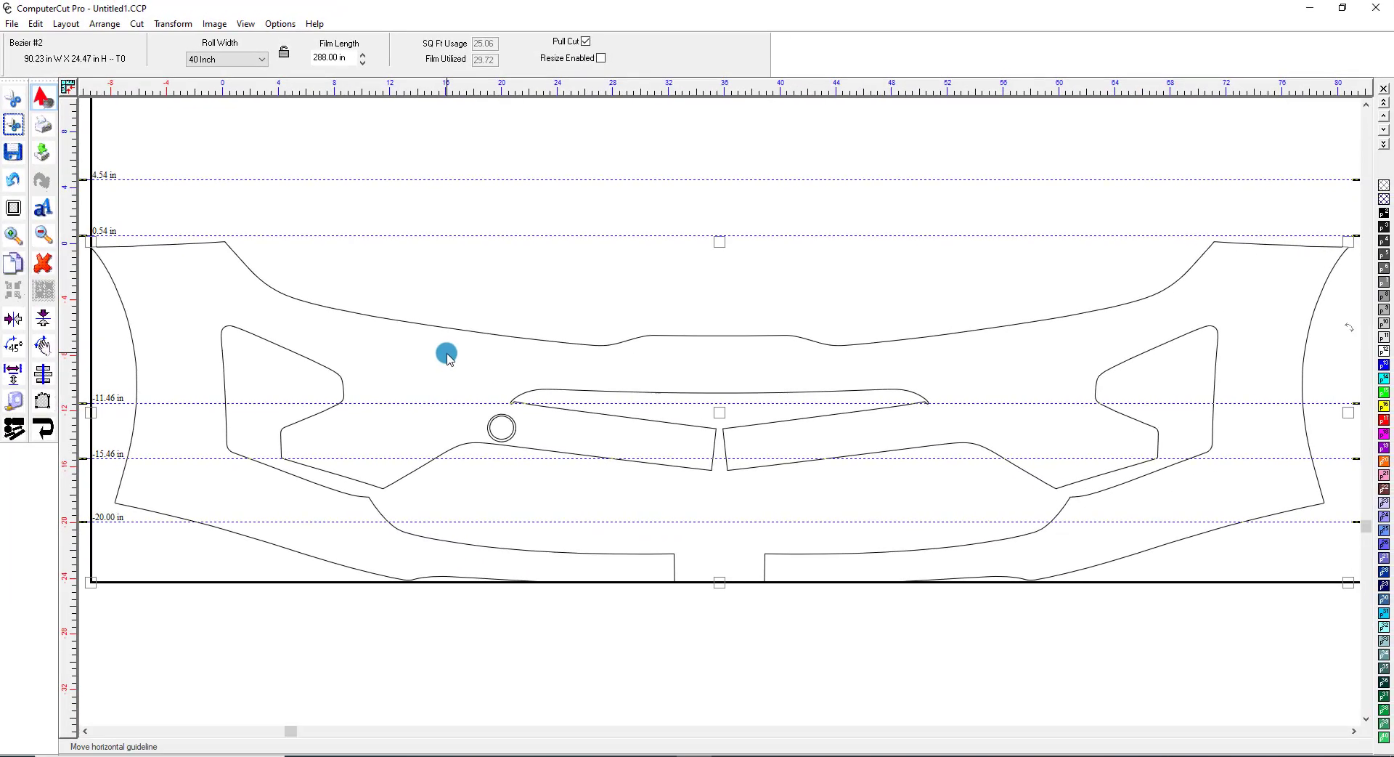
Split the bumper's lower left and lower right sections along the -20.00 in guideline and select the separated lower left piece
double_click(345, 311)
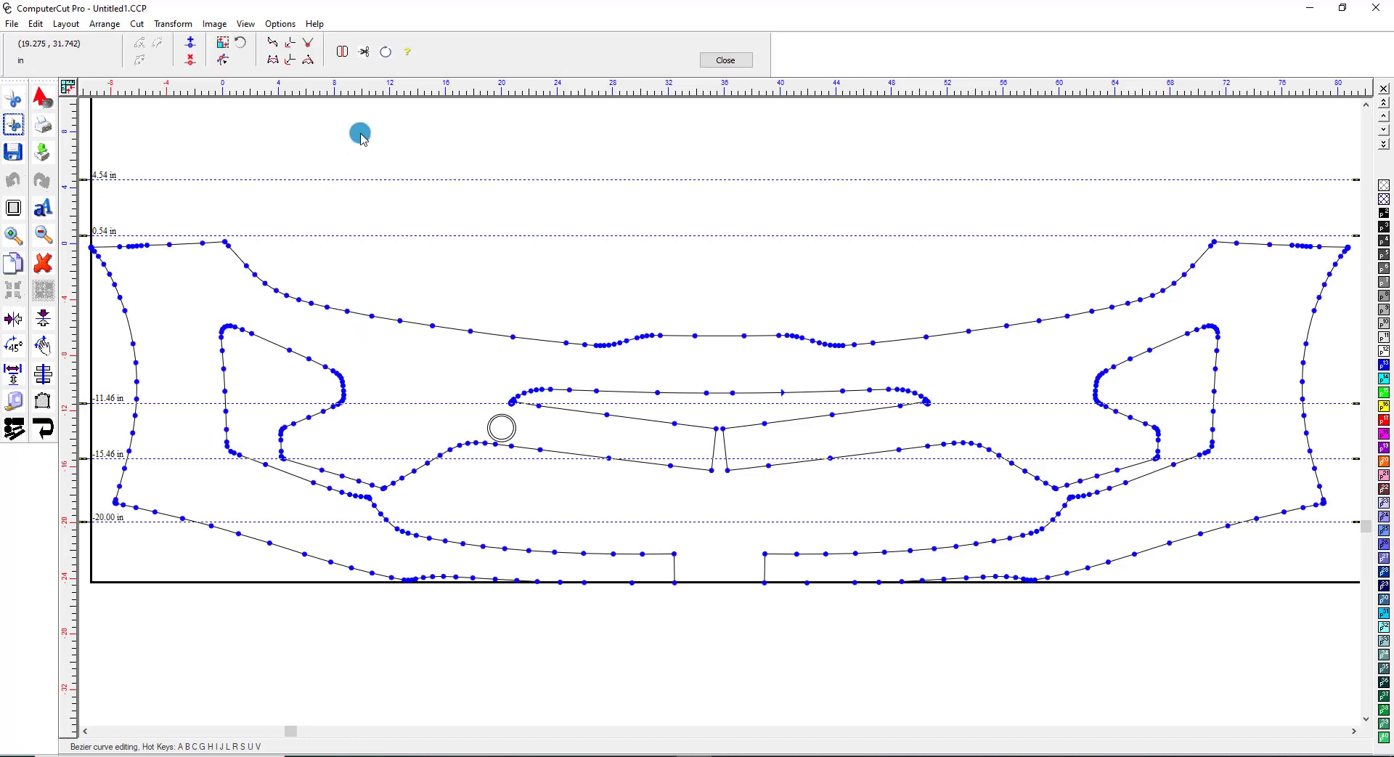
left_click(345, 53)
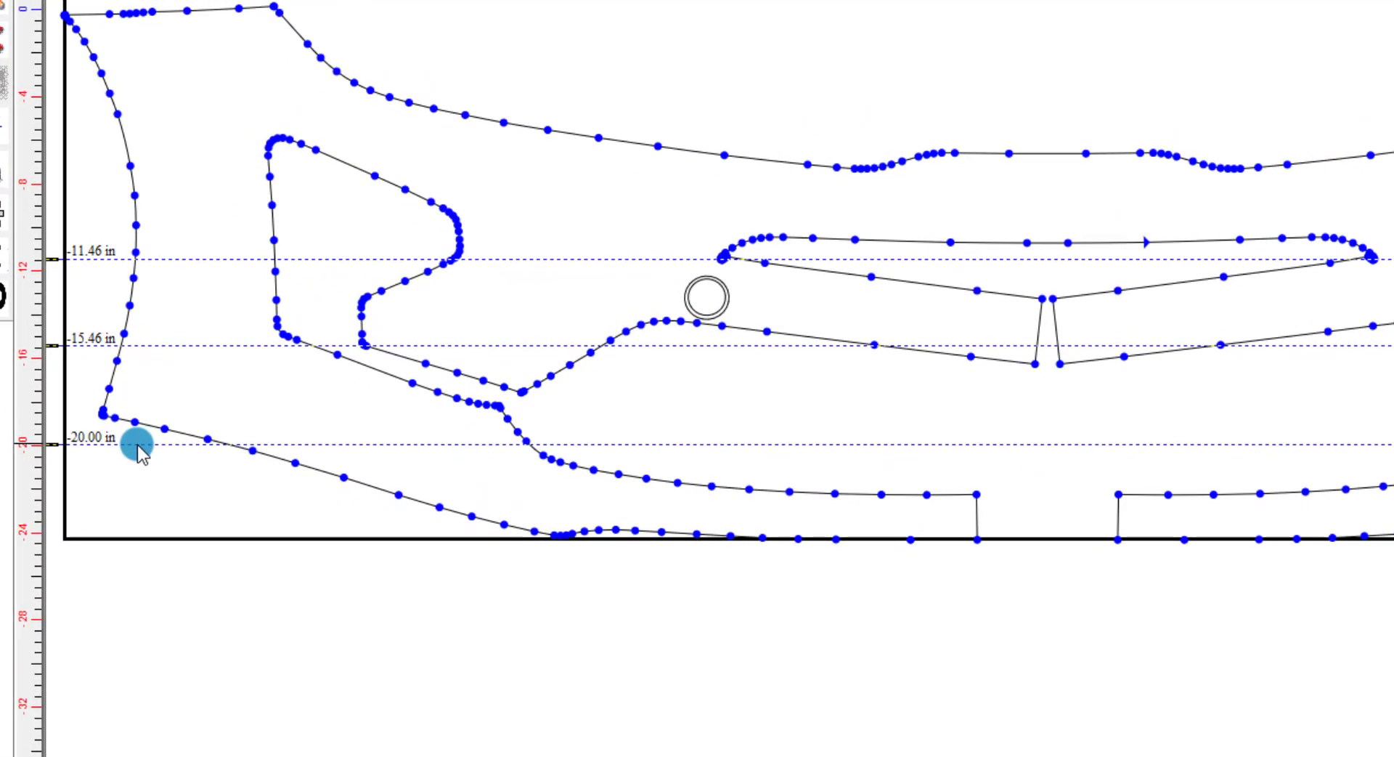
left_click_drag(137, 444, 613, 455)
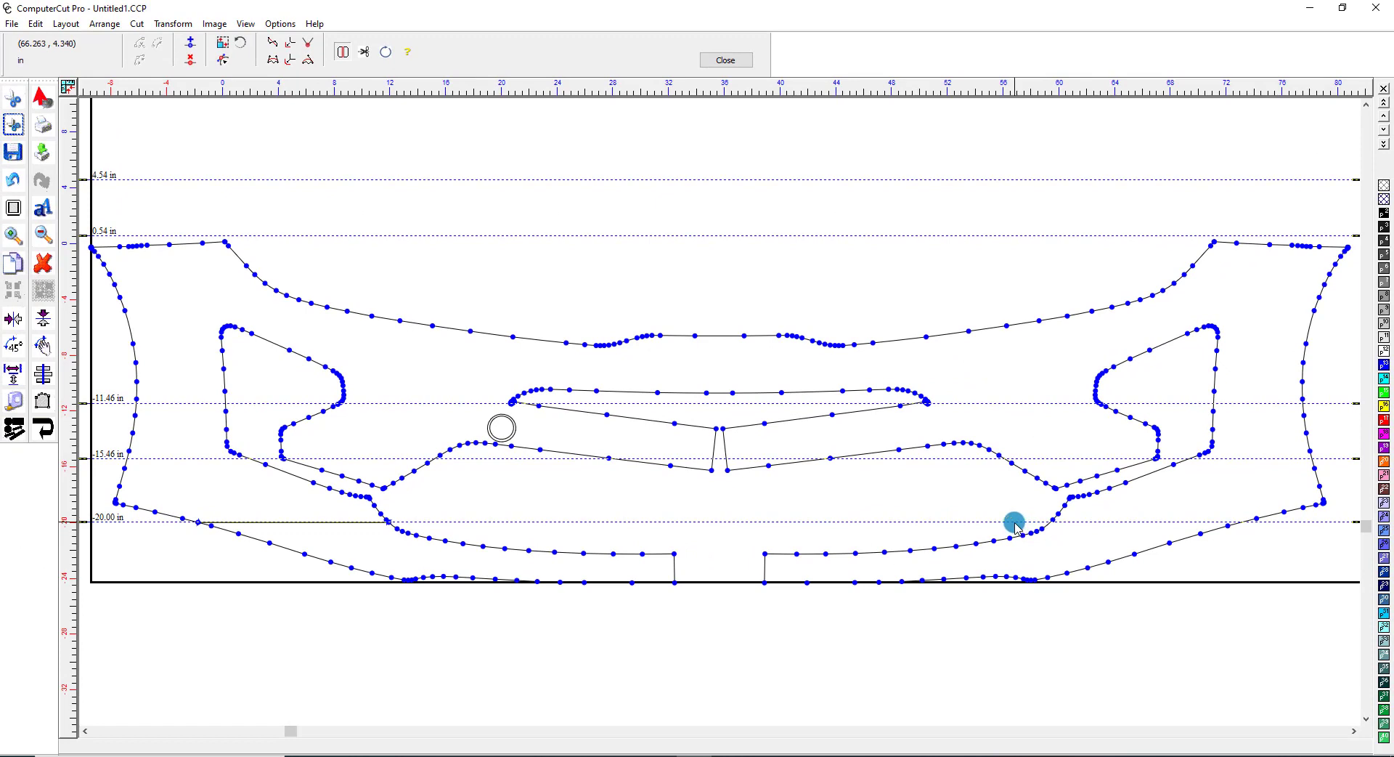
left_click_drag(1014, 522, 1269, 550)
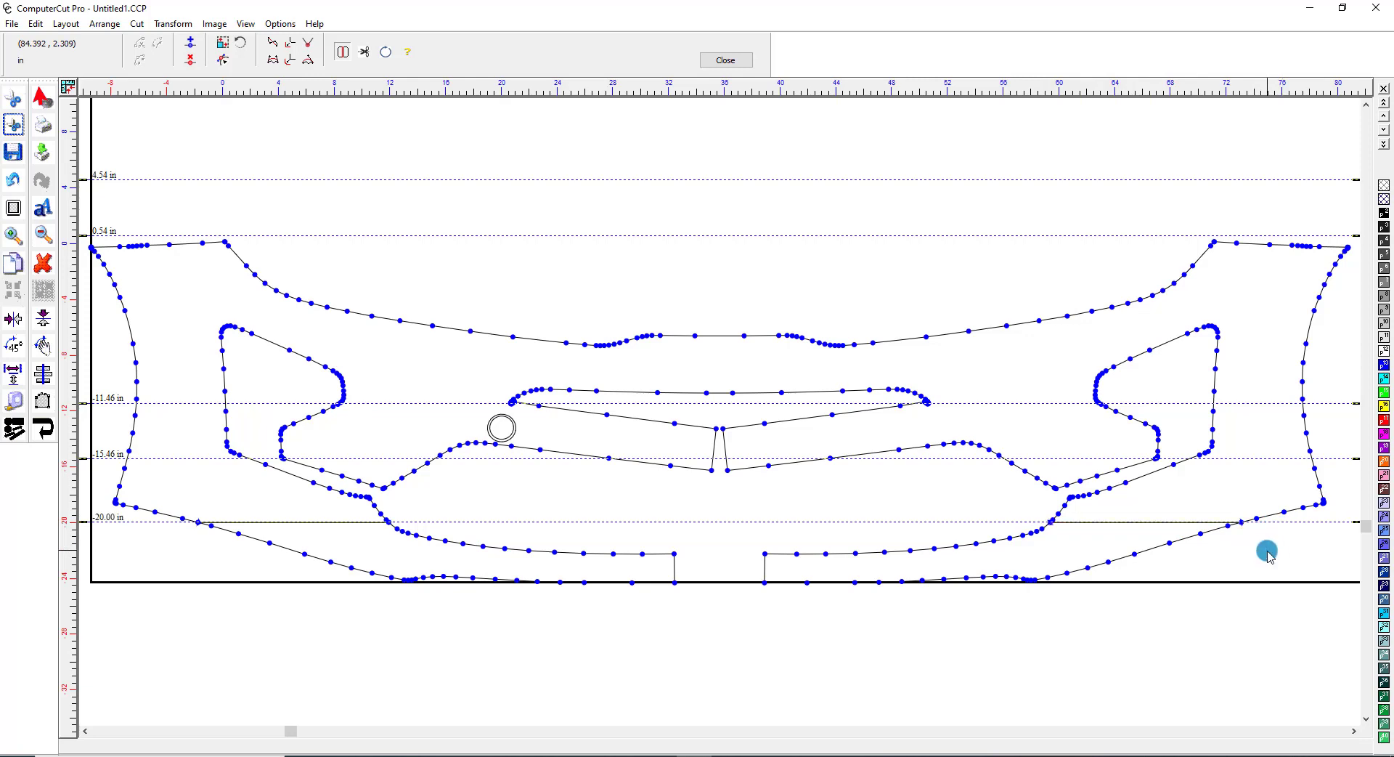
left_click(935, 496)
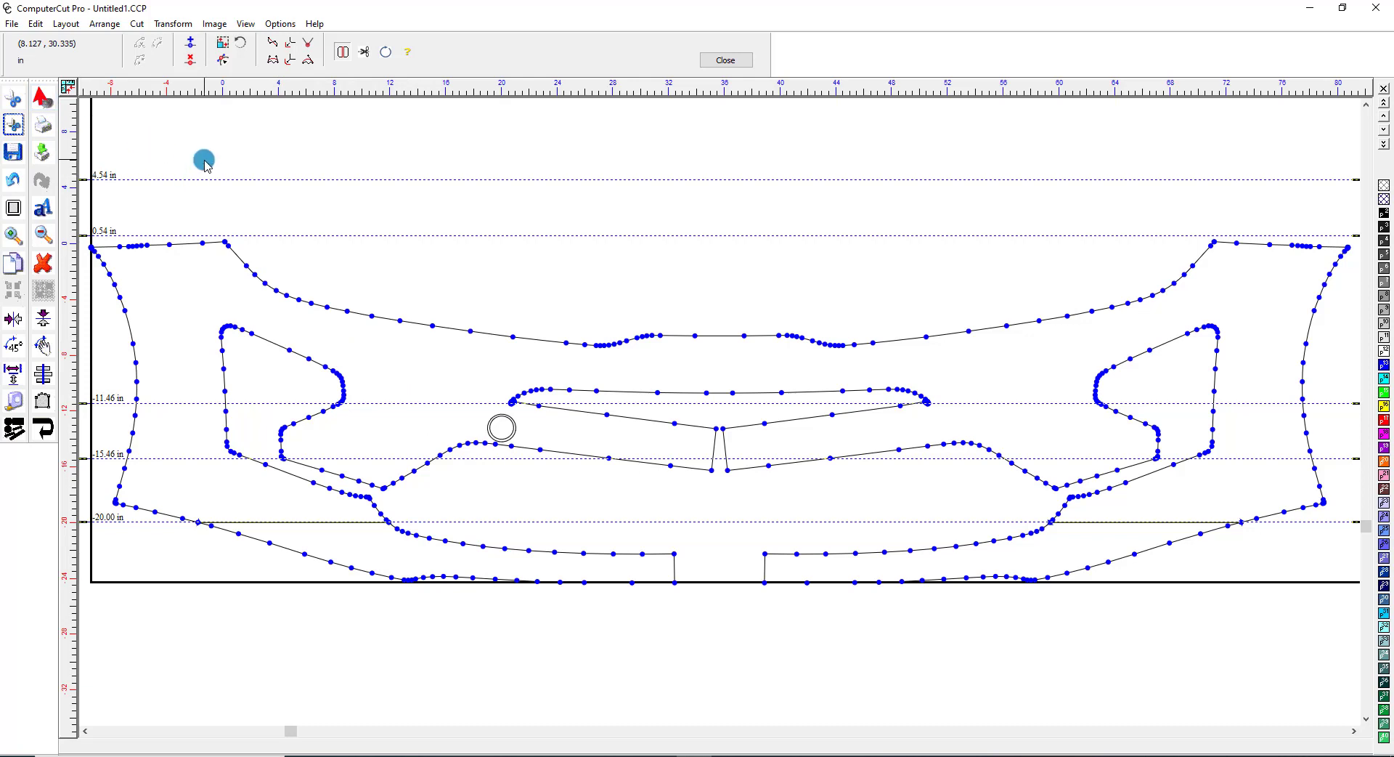
left_click(44, 97)
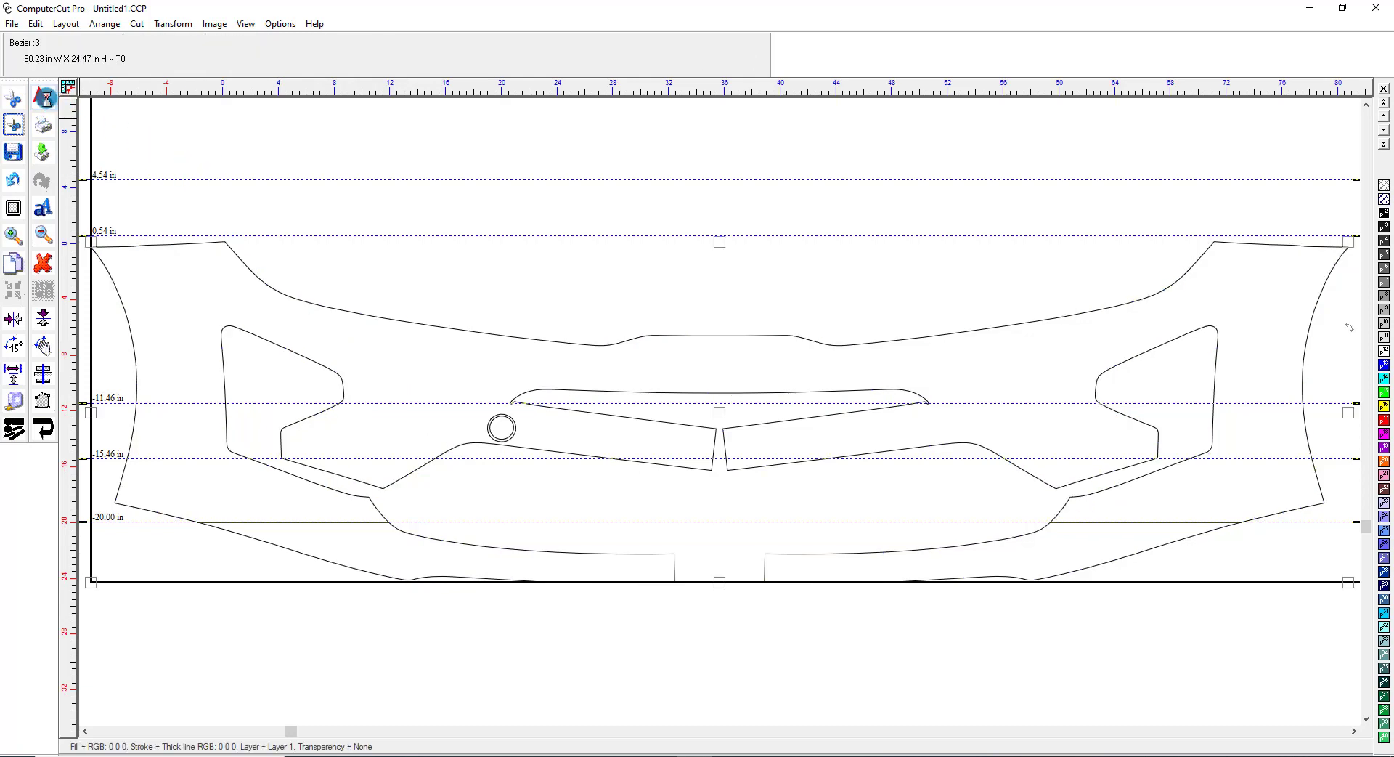
left_click(490, 543)
mouse_move(439, 554)
left_mouse_down()
mouse_move(451, 513)
mouse_move(538, 492)
mouse_move(649, 507)
mouse_move(439, 553)
left_mouse_up()
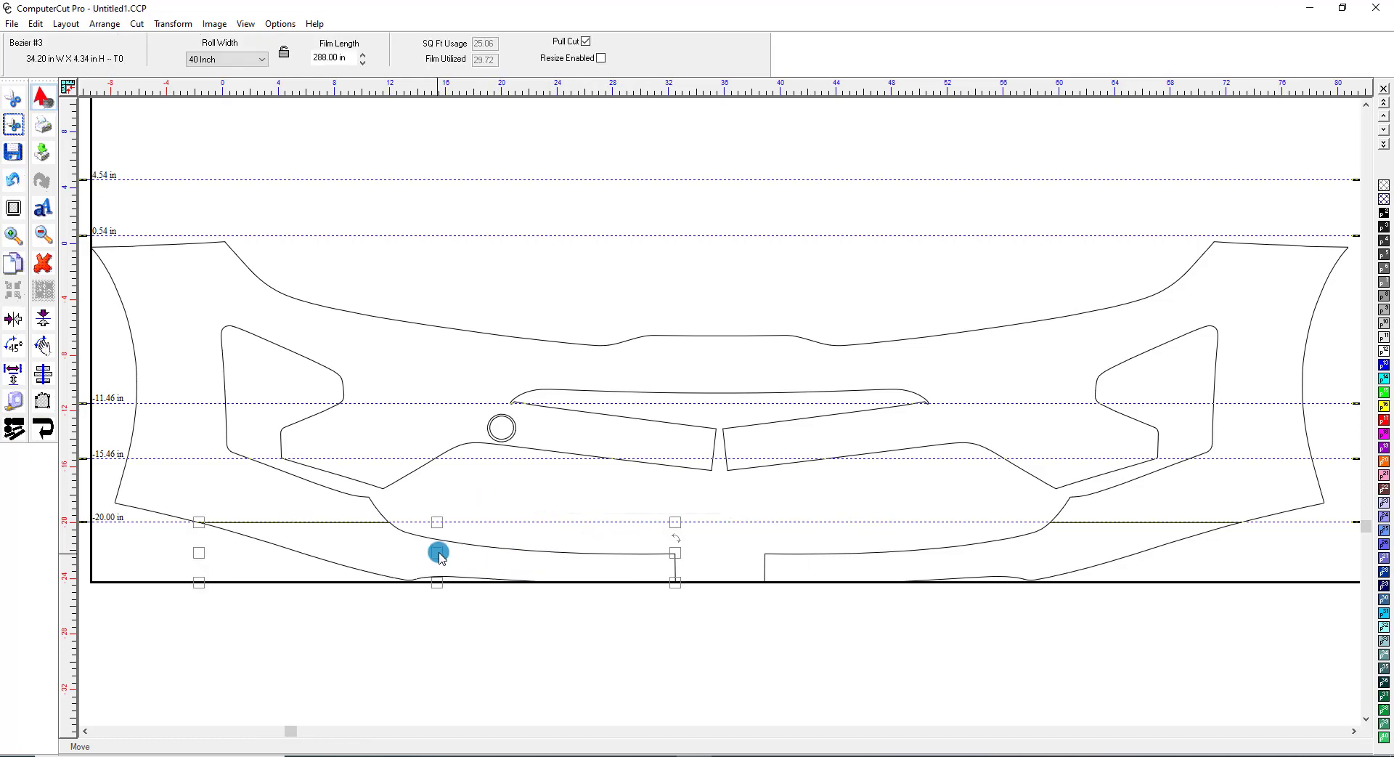
Add two close nodes on the left part of the bumper's upper edge and open a short gap between them
double_click(480, 332)
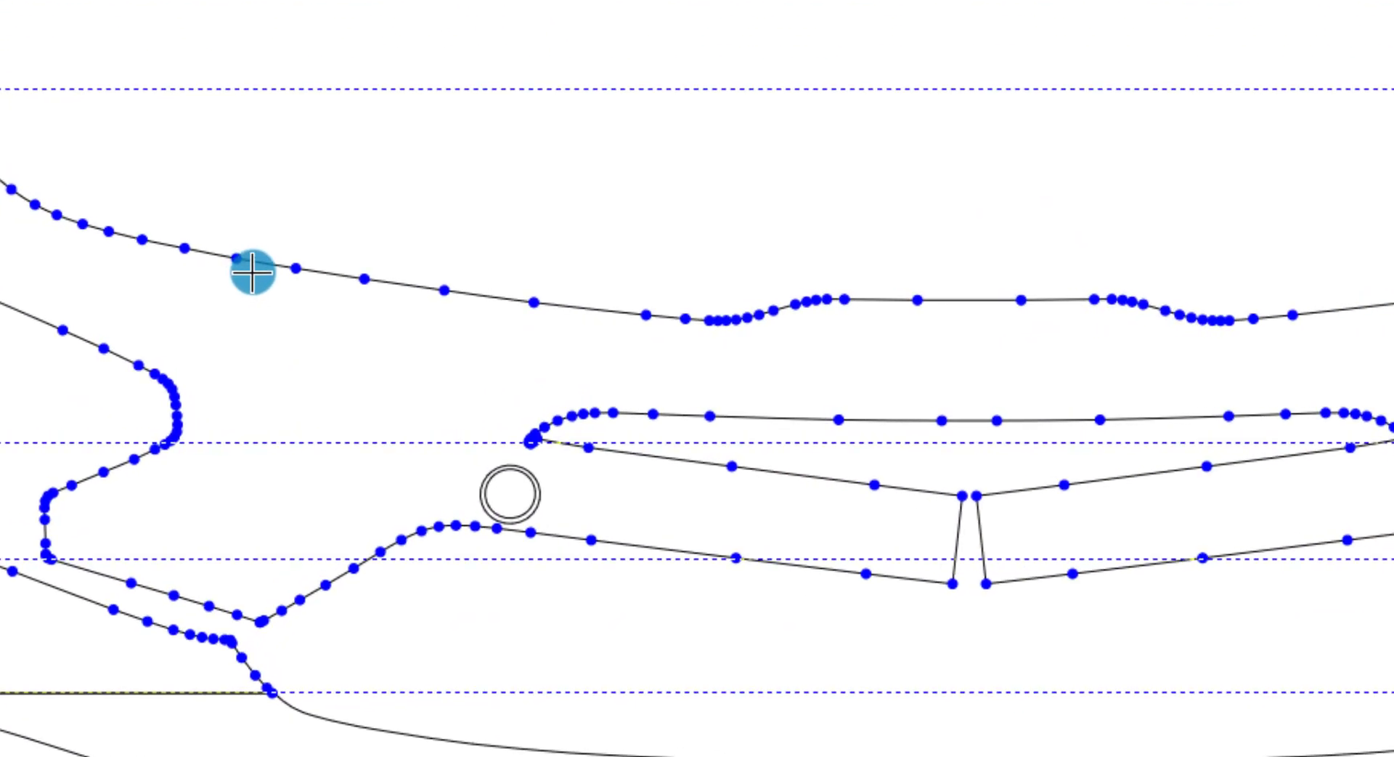
mouse_move(256, 260)
left_mouse_down()
mouse_move(246, 274)
mouse_move(267, 237)
left_mouse_up()
left_click(285, 194)
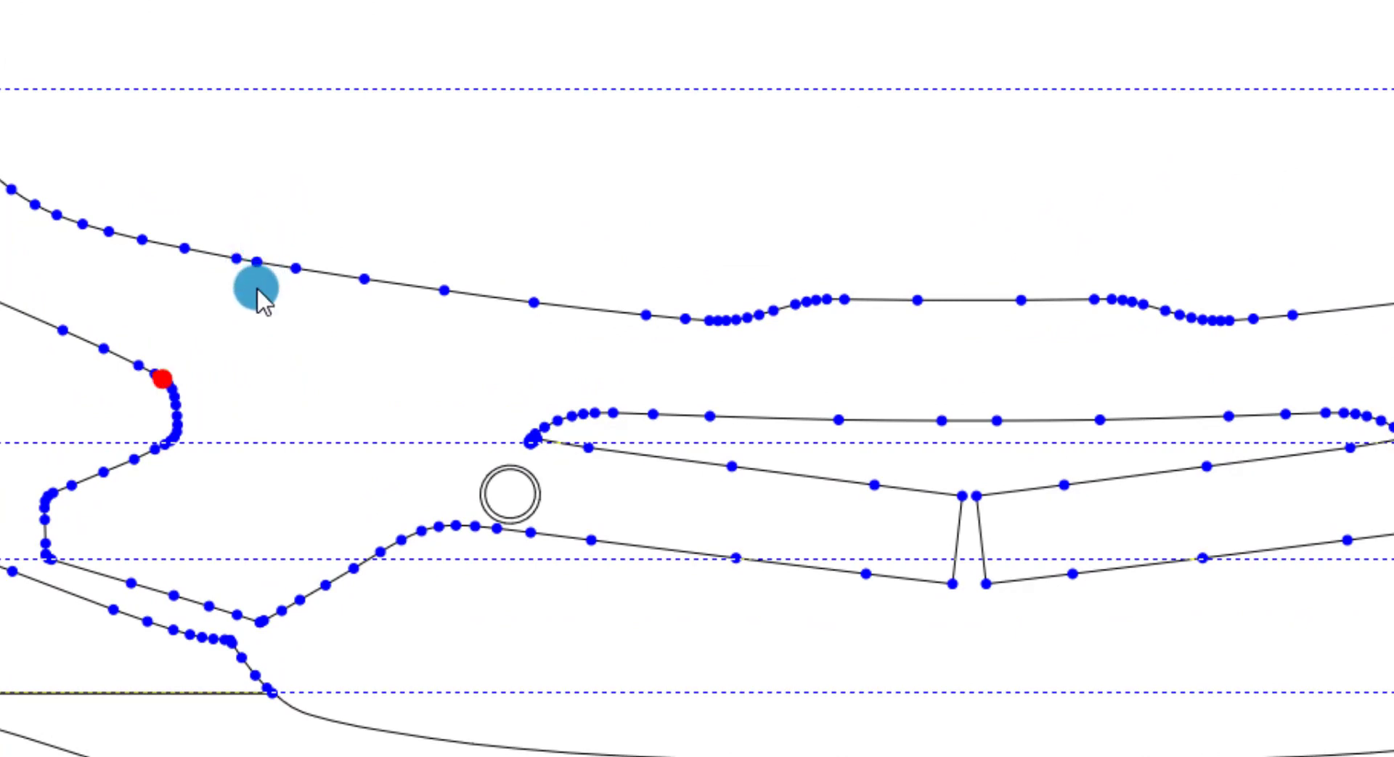
left_click_drag(278, 283, 294, 242)
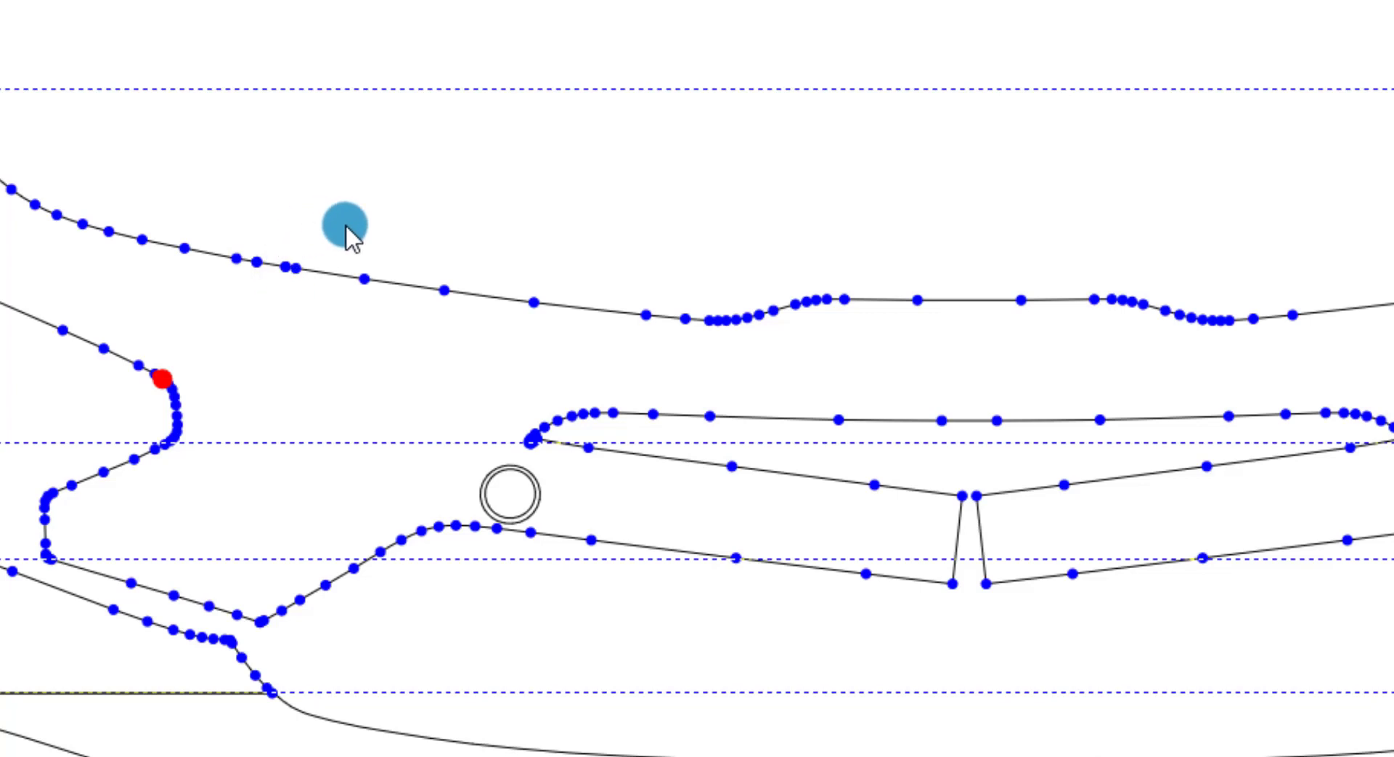
key("Escape")
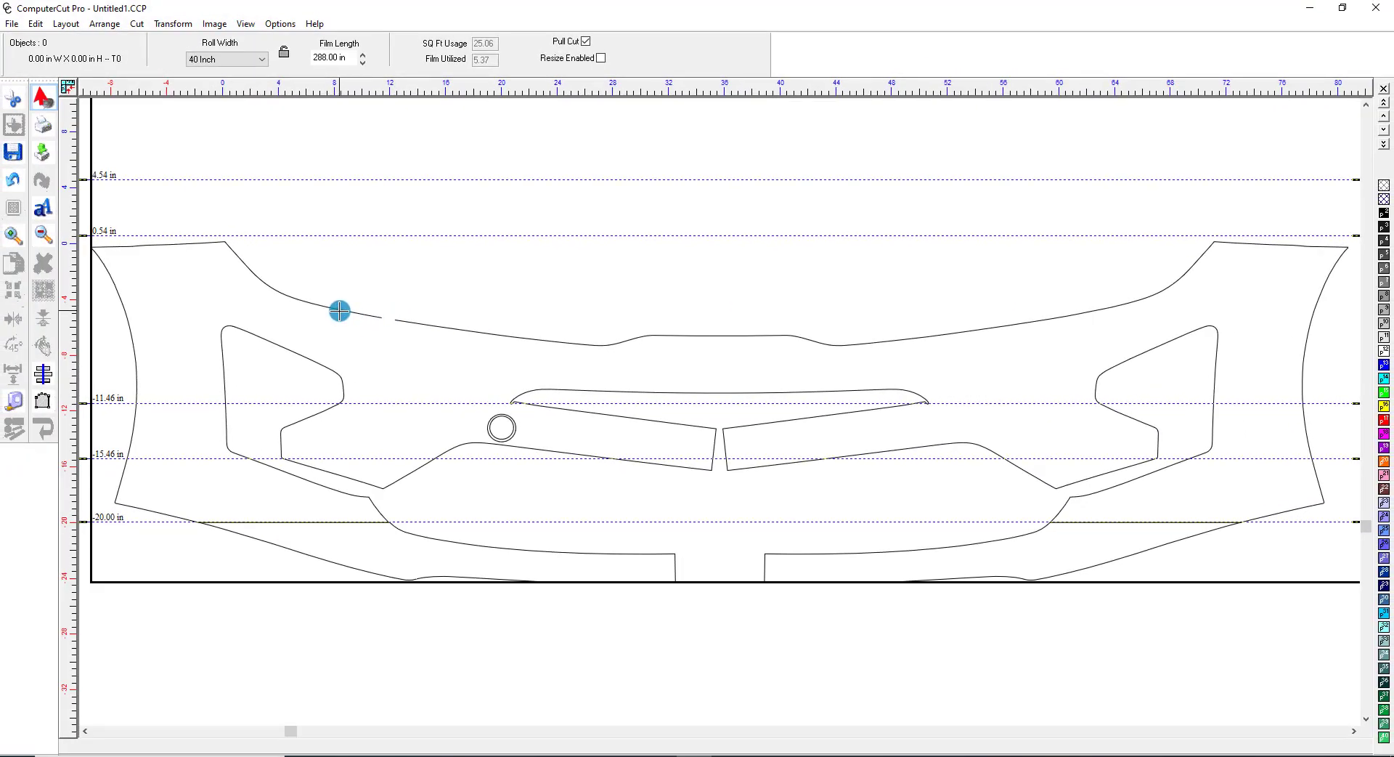
Close the open path of the main bumper piece across the gap in its upper edge
double_click(340, 311)
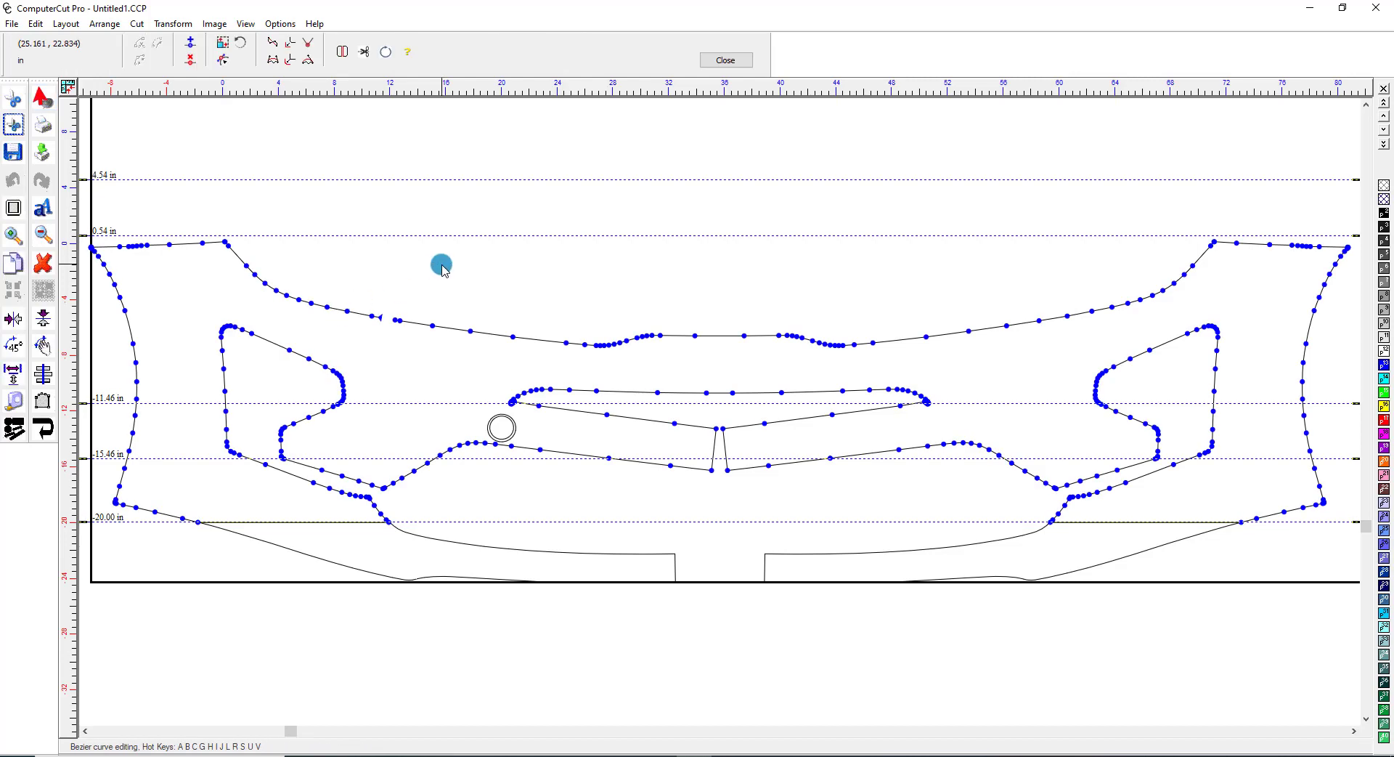
left_click(385, 53)
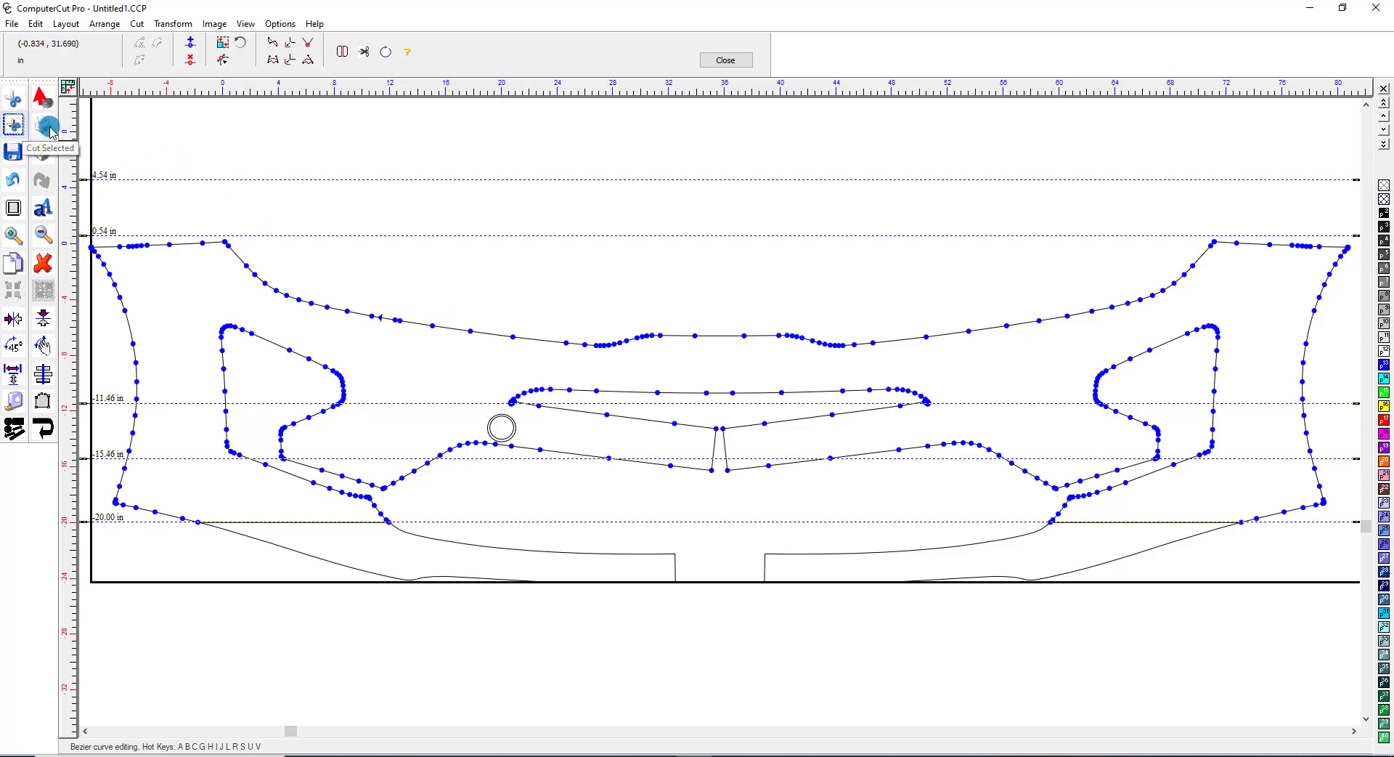
left_click(303, 109)
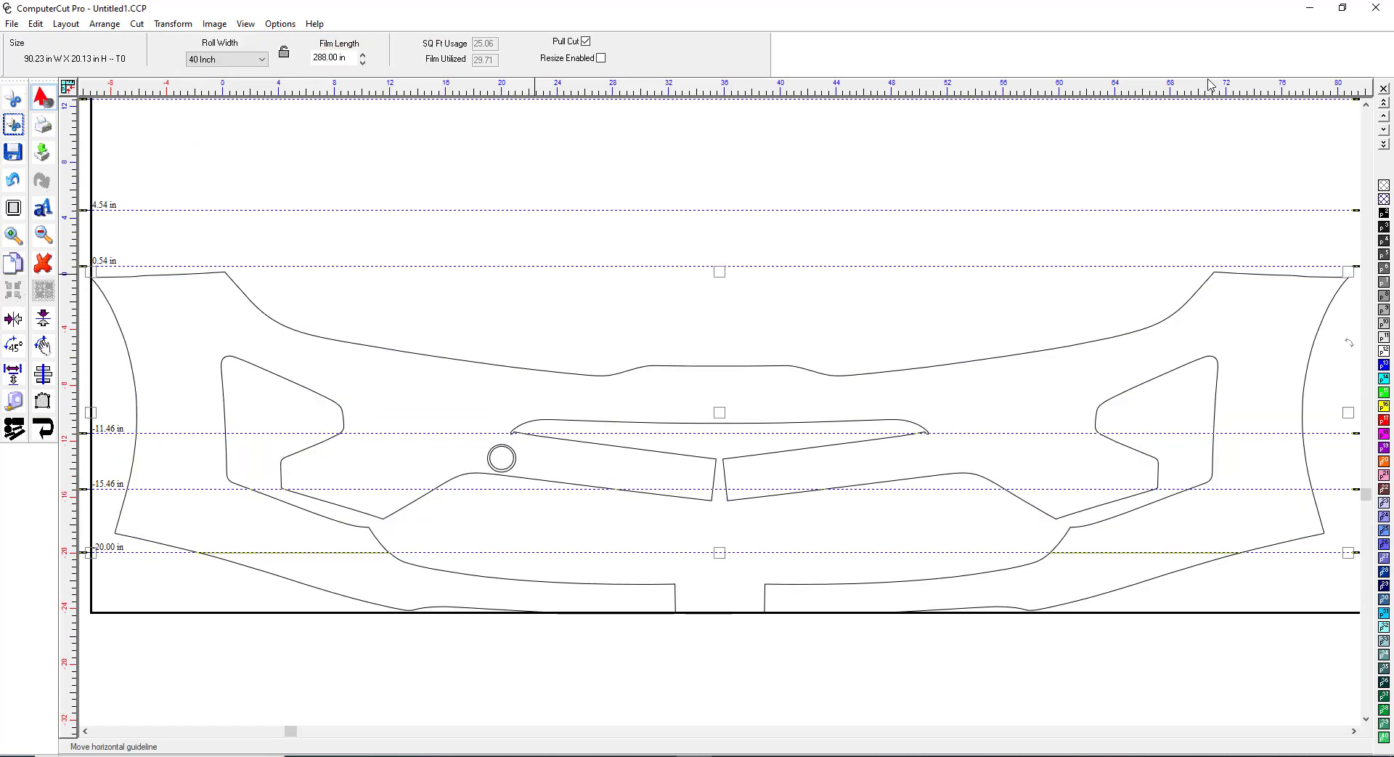